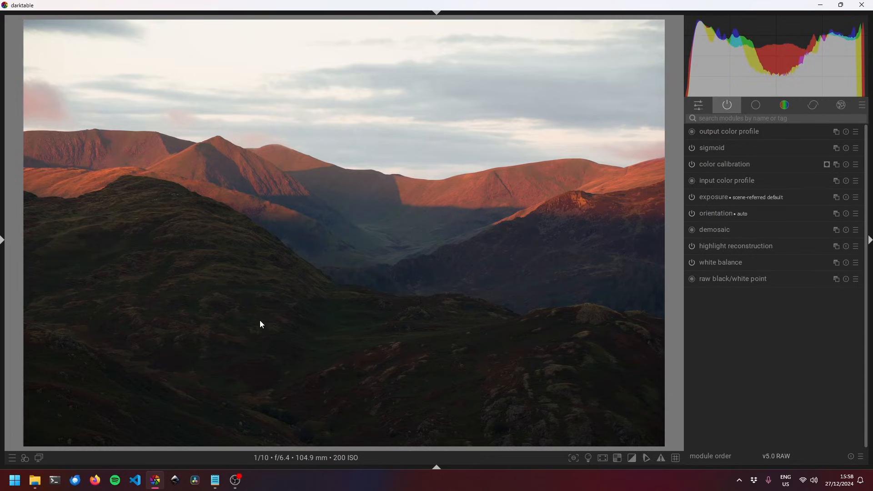
# - Expand the exposure and sigmoid modules to examine their masking options
pyautogui.click(704, 198)
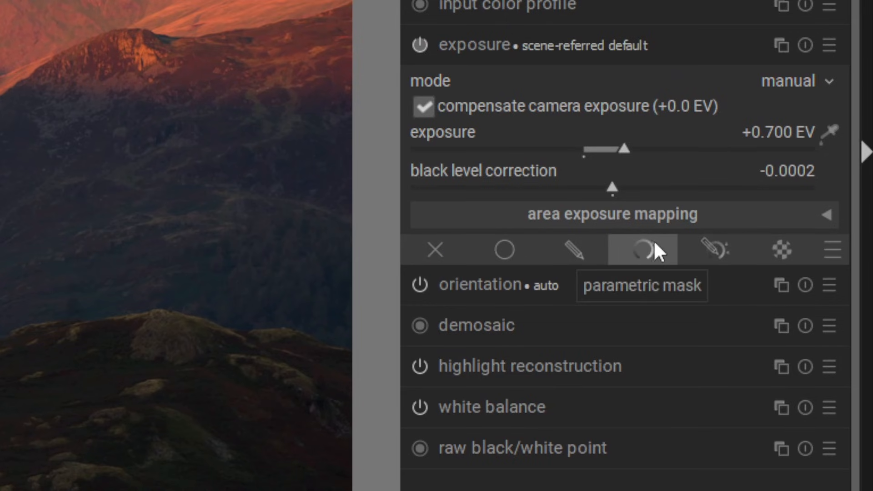
pyautogui.hotkey('shift', 'ctrl', 'z')
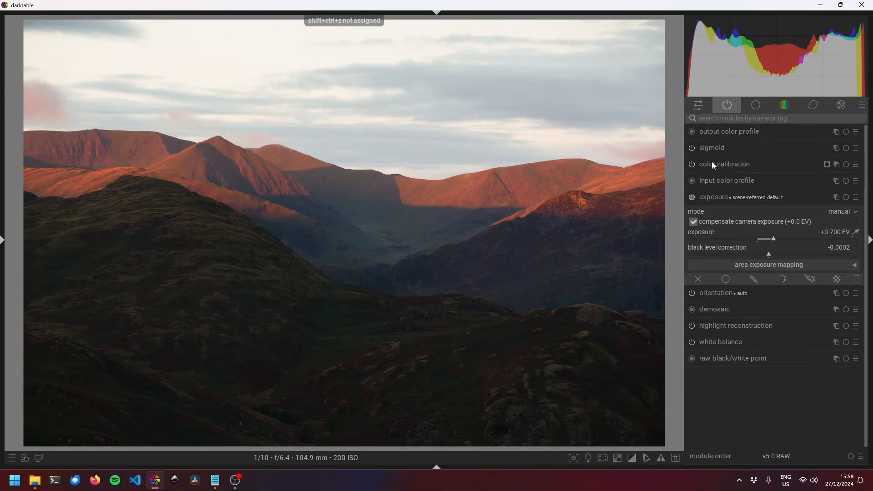
pyautogui.click(709, 145)
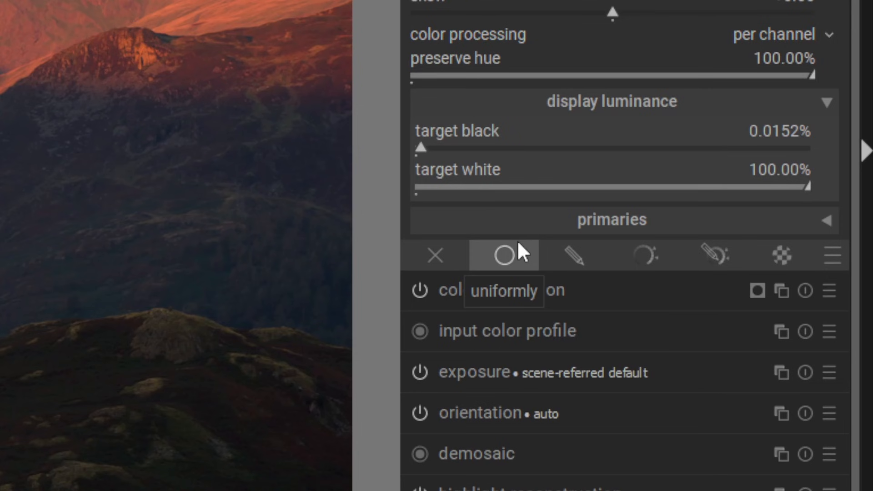
pyautogui.hotkey('shift', 'ctrl', 'z')
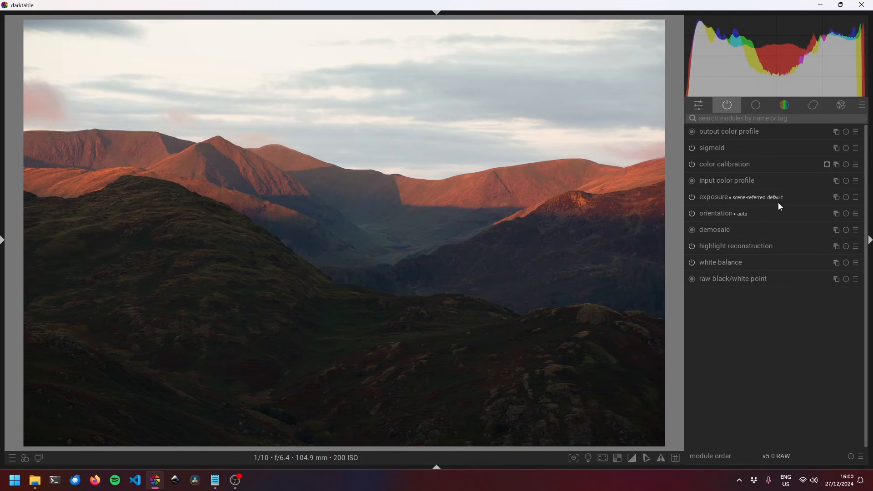
# - Create a new instance of the exposure module and enable a parametric mask on it
pyautogui.click(837, 196)
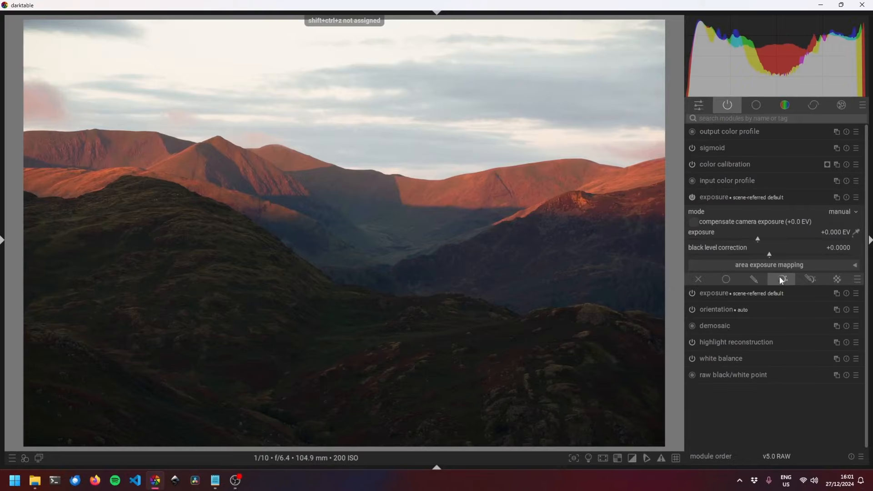
pyautogui.click(642, 255)
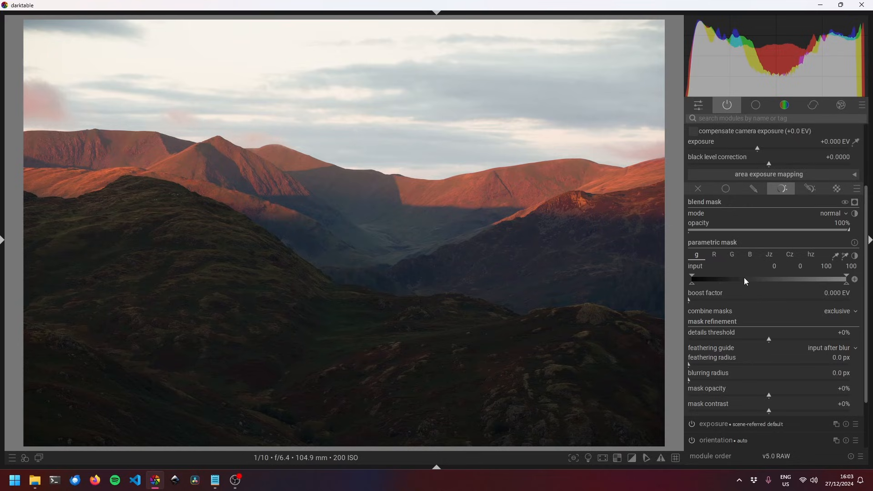
# - Preview the gray channel data of the parametric mask on the image
pyautogui.press('c')
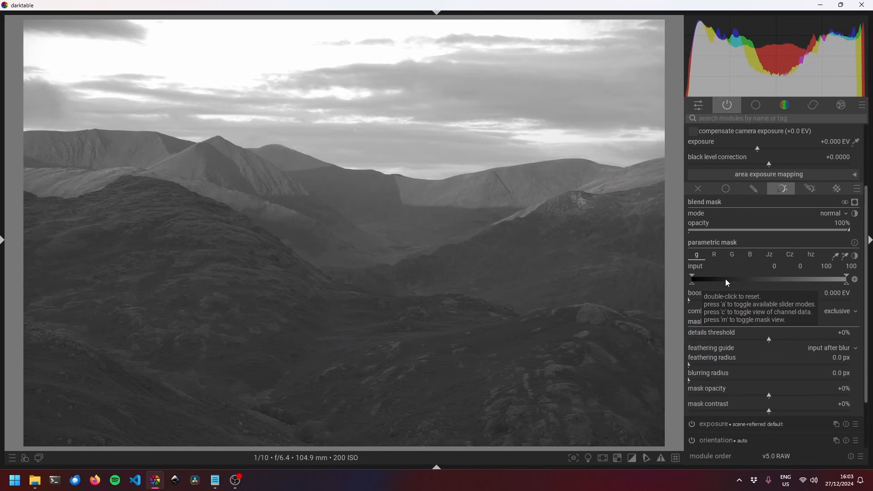
pyautogui.press('c')
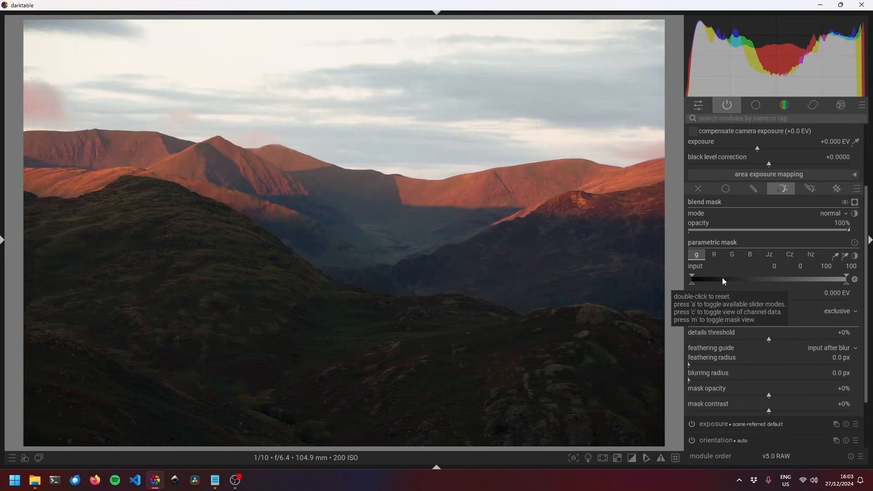
pyautogui.press('c')
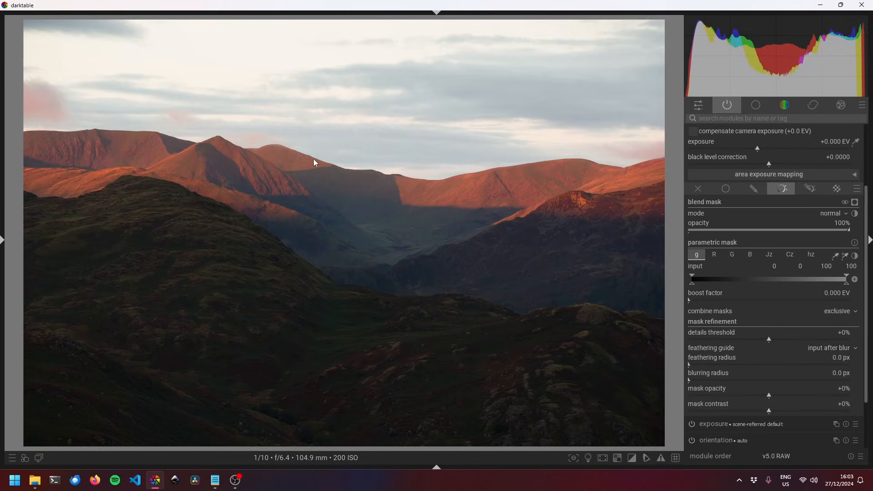
# - Preview the red, green and blue channel data in turn, leaving the blue channel selected for the parametric mask
pyautogui.click(718, 255)
pyautogui.press('c')
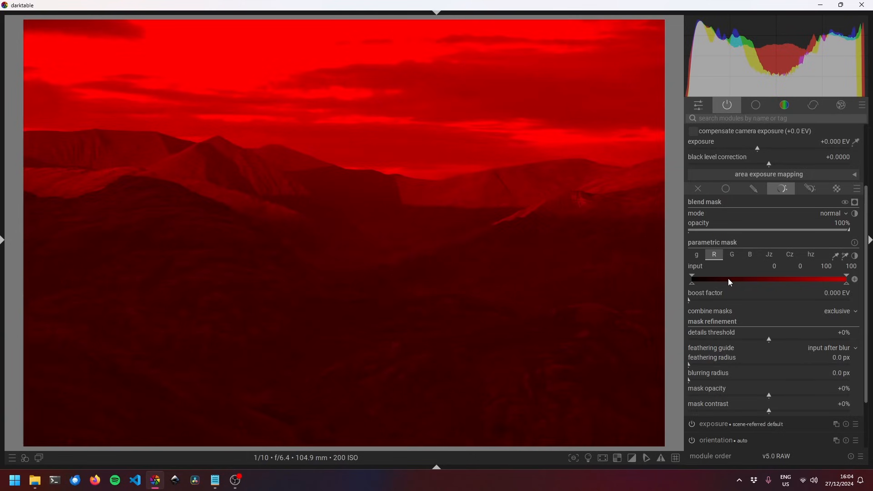
pyautogui.click(732, 255)
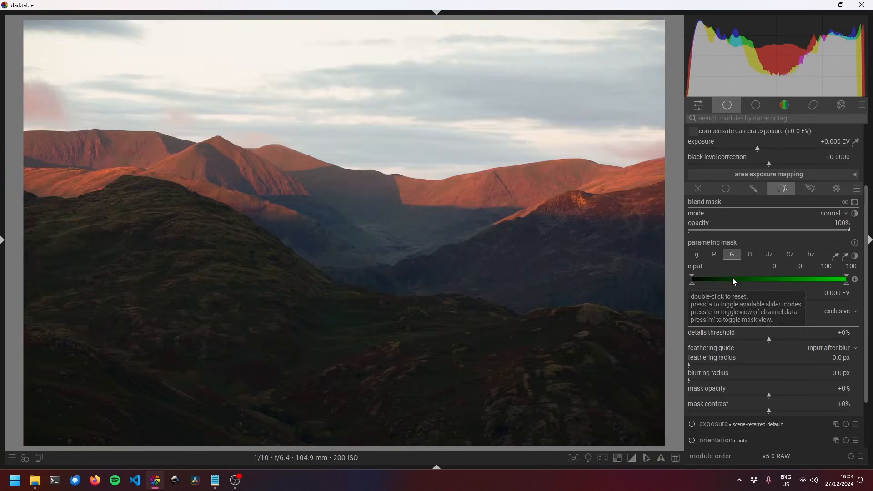
pyautogui.press('c')
pyautogui.click(748, 255)
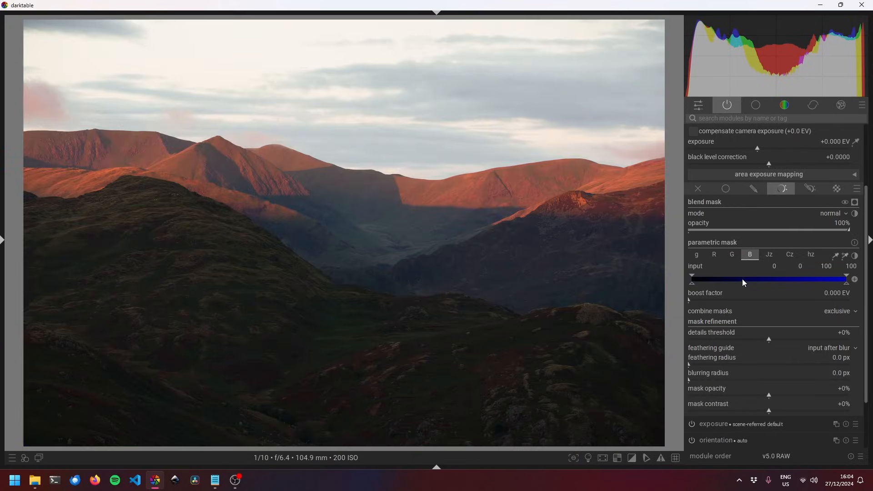
pyautogui.press('c')
pyautogui.moveTo(751, 279)
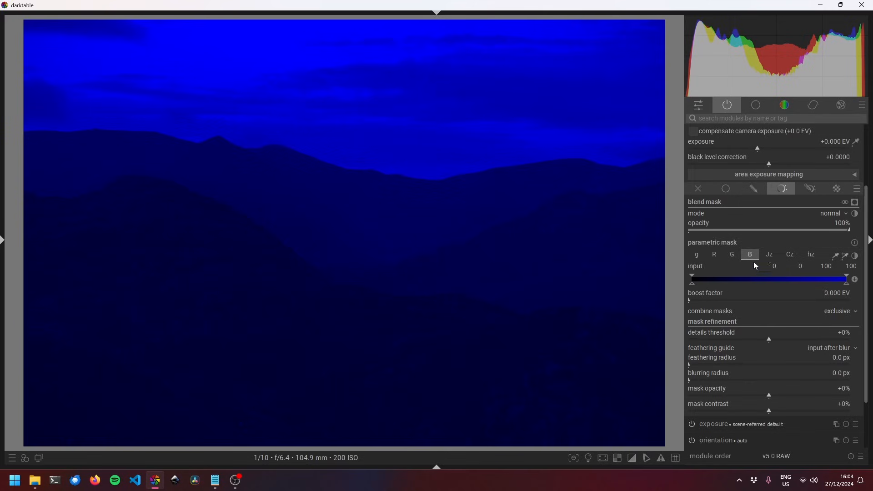
pyautogui.press('c')
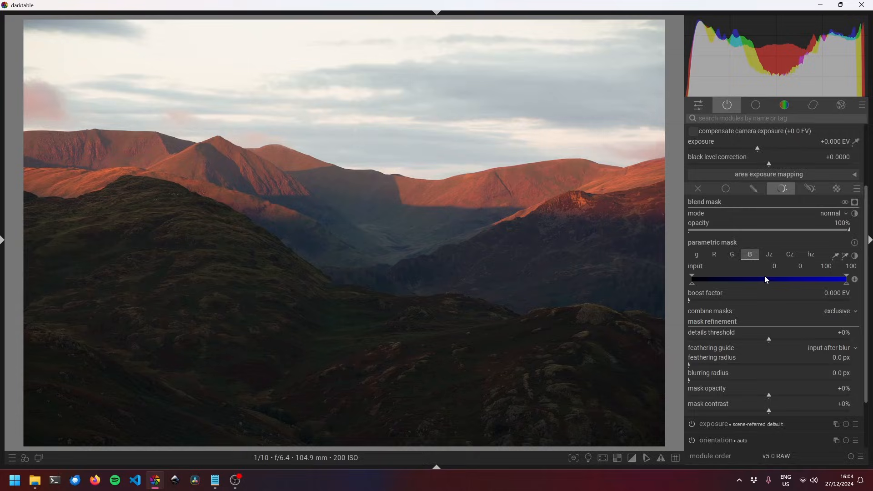
# - Show the blend mask overlay and raise both lower input limits of the blue channel to 25.5
pyautogui.click(854, 202)
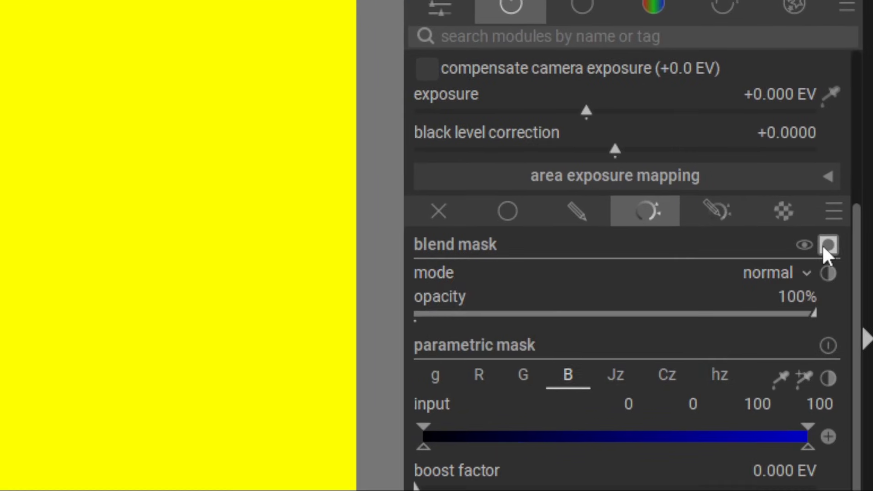
pyautogui.hotkey('ctrl', 'shift', 'z')
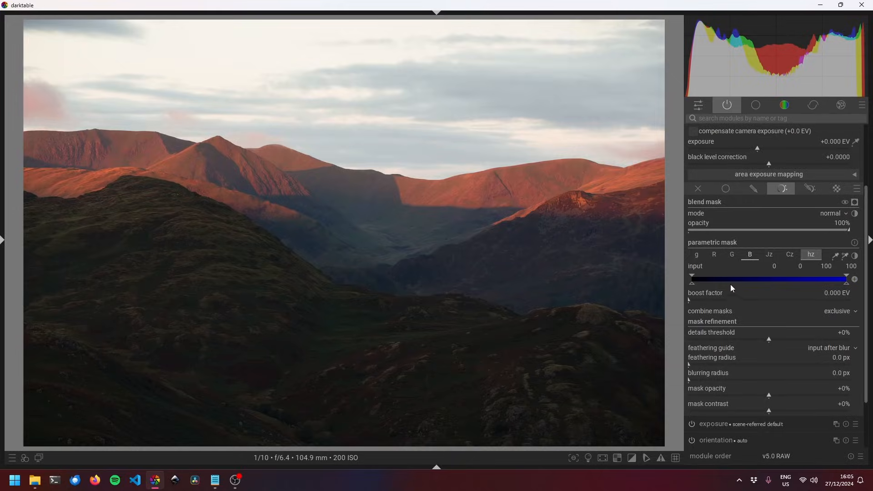
pyautogui.click(854, 202)
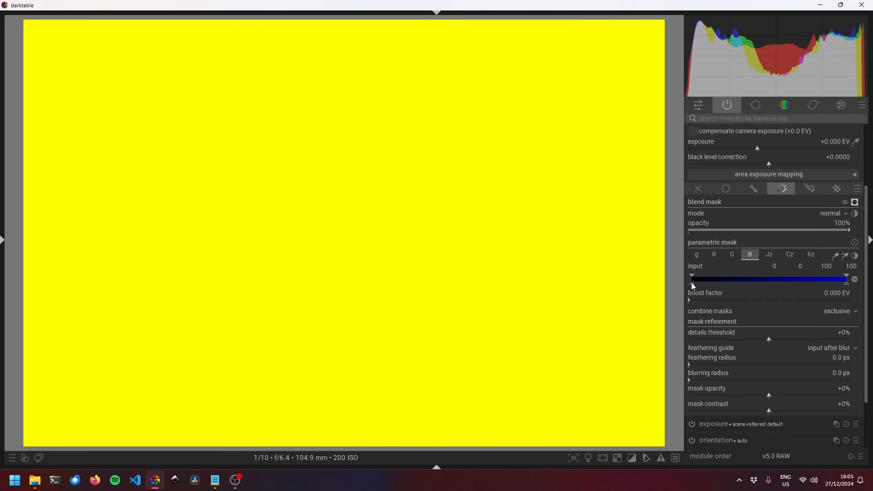
pyautogui.moveTo(691, 282); pyautogui.dragTo(717, 283)
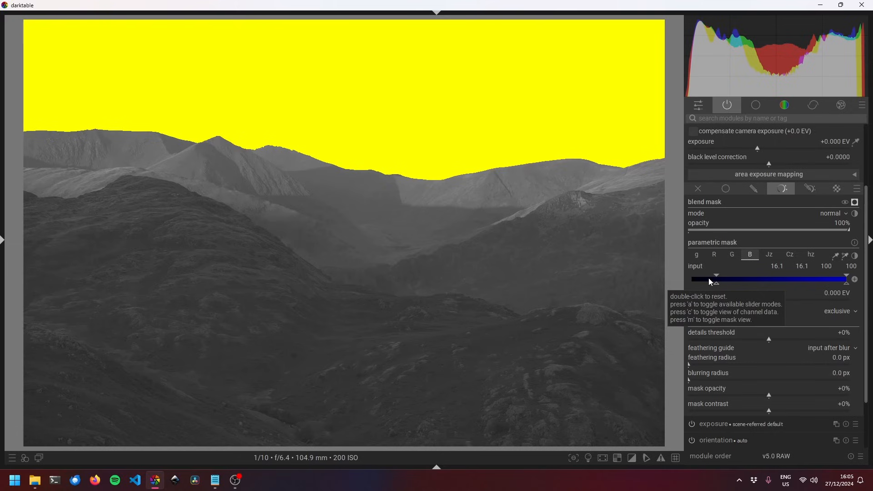
pyautogui.moveTo(717, 285); pyautogui.dragTo(730, 285)
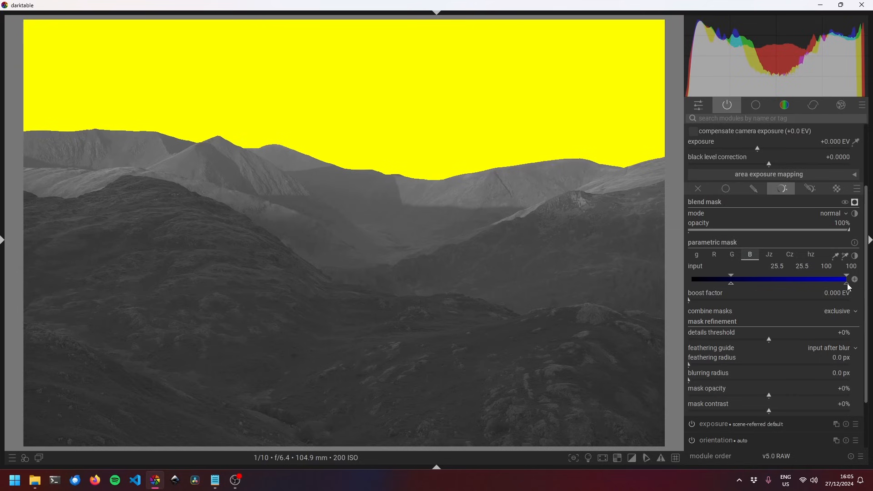
# - Lower both upper input limits of the blue channel to 46.3, and return them to 99.2 and 100
pyautogui.moveTo(847, 283); pyautogui.dragTo(764, 286)
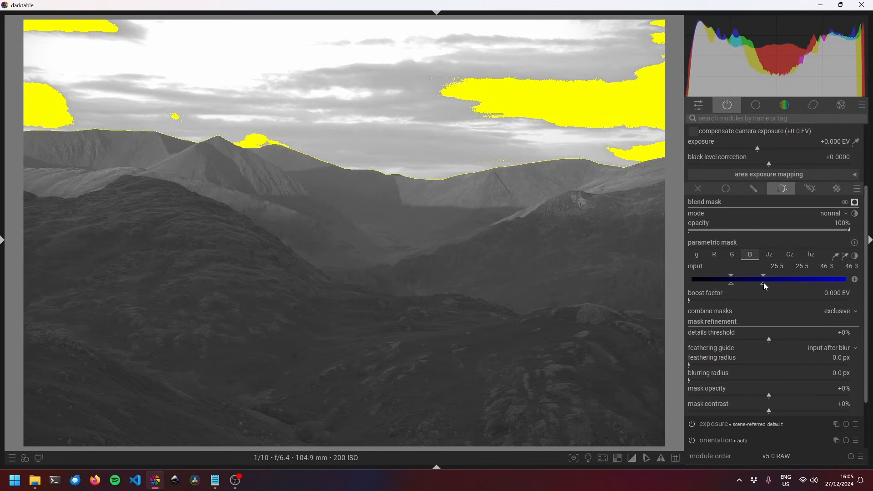
pyautogui.moveTo(764, 284); pyautogui.dragTo(776, 285)
pyautogui.moveTo(838, 285); pyautogui.dragTo(847, 284)
pyautogui.moveTo(767, 276); pyautogui.dragTo(845, 275)
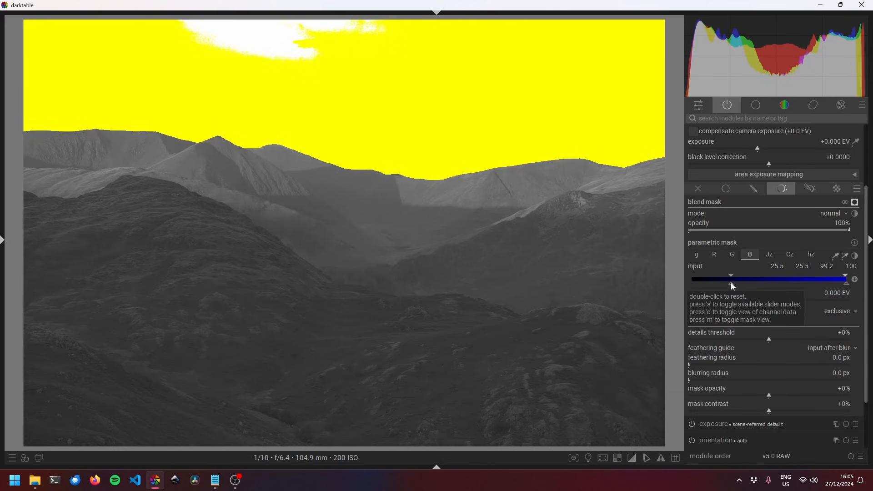
# - Adjust the blue channel's lower input limits to 20.4 and 24.3 for a soft transition, with both upper limits at 100
pyautogui.moveTo(732, 286)
pyautogui.mouseDown()
pyautogui.moveTo(719, 281)
pyautogui.moveTo(790, 282)
pyautogui.moveTo(732, 284)
pyautogui.mouseUp()
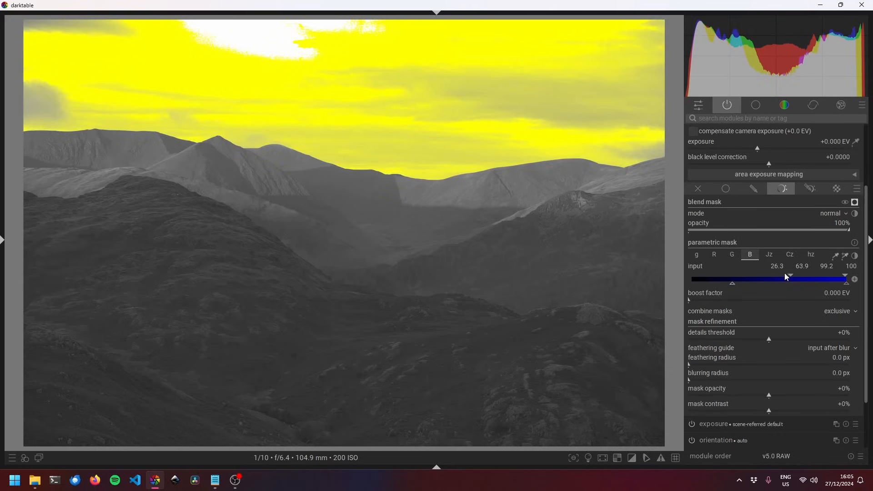
pyautogui.moveTo(785, 272)
pyautogui.mouseDown()
pyautogui.moveTo(683, 276)
pyautogui.moveTo(721, 282)
pyautogui.mouseUp()
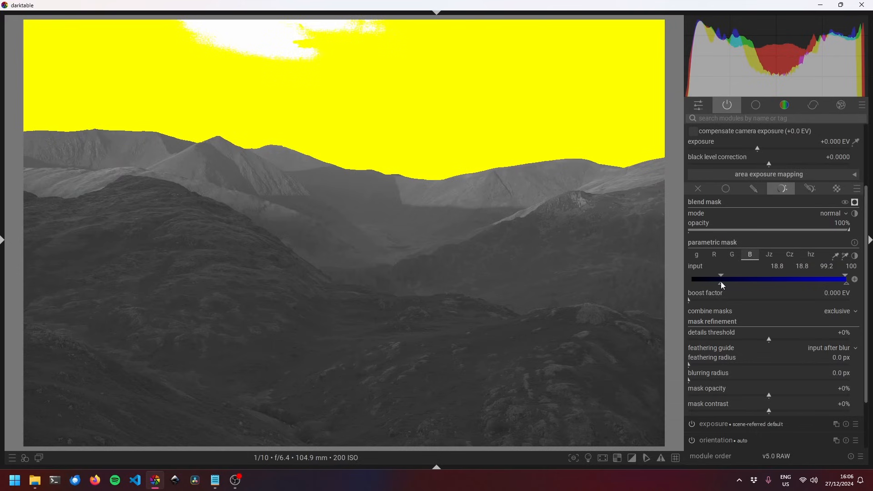
pyautogui.moveTo(846, 278); pyautogui.dragTo(854, 278)
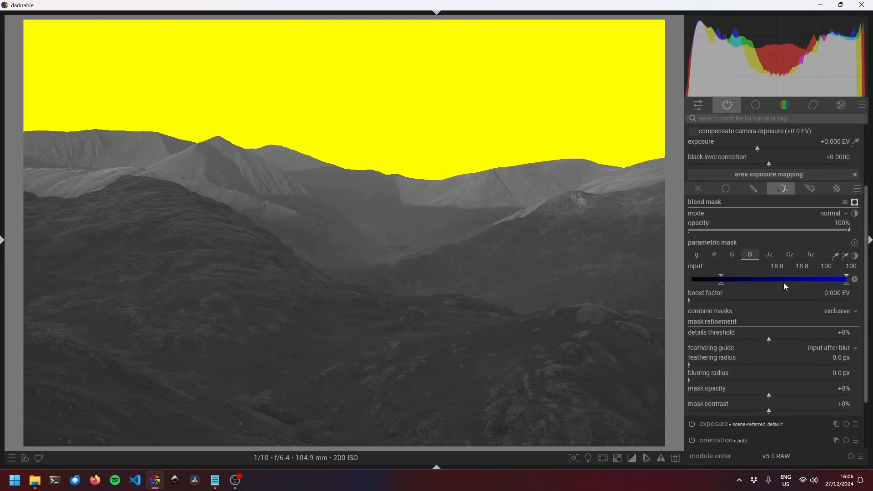
pyautogui.moveTo(721, 283)
pyautogui.mouseDown()
pyautogui.moveTo(713, 283)
pyautogui.moveTo(727, 276)
pyautogui.mouseUp()
pyautogui.moveTo(713, 283); pyautogui.dragTo(723, 284)
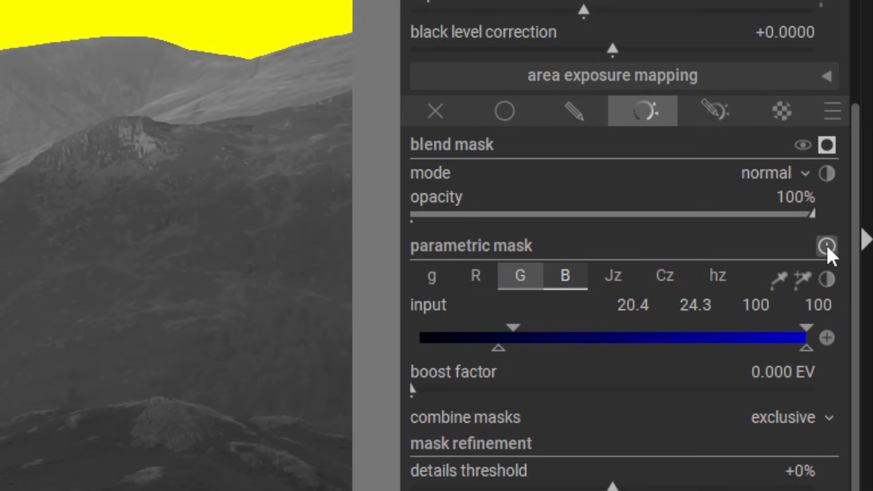
# - Reset the parametric mask settings and hide the blend mask overlay
pyautogui.click(855, 244)
pyautogui.hotkey('ctrl', 'shift', 'z')
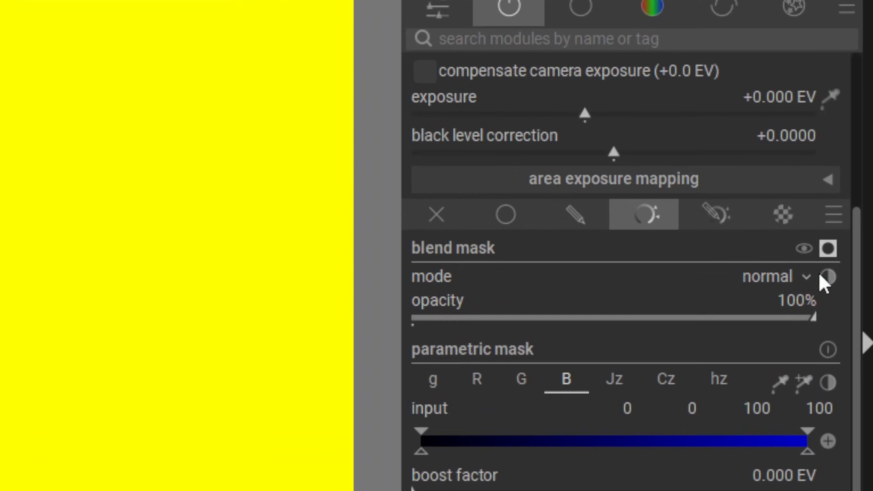
pyautogui.hotkey('ctrl', 'shift', 'z')
pyautogui.click(828, 248)
# - Set the blue channel's mask range by sampling a sky area extended to the photo's upper-left corner, with the mask overlay shown
pyautogui.click(803, 381)
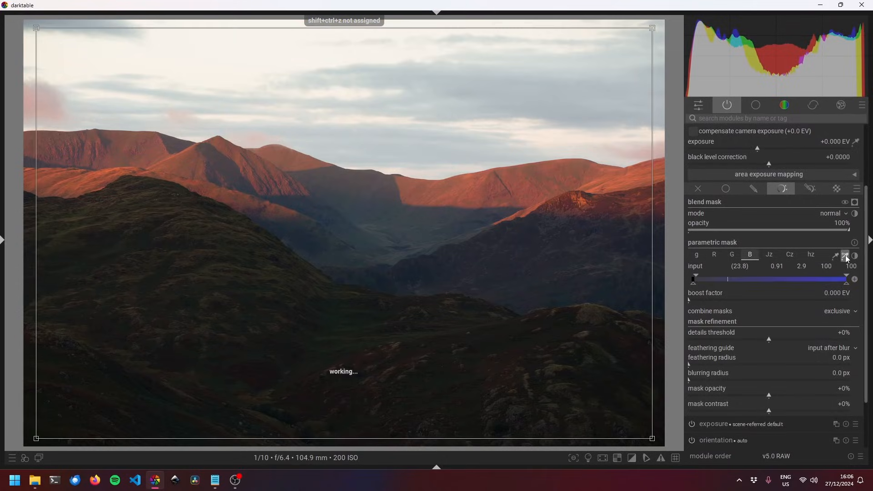
pyautogui.moveTo(199, 47); pyautogui.dragTo(637, 112)
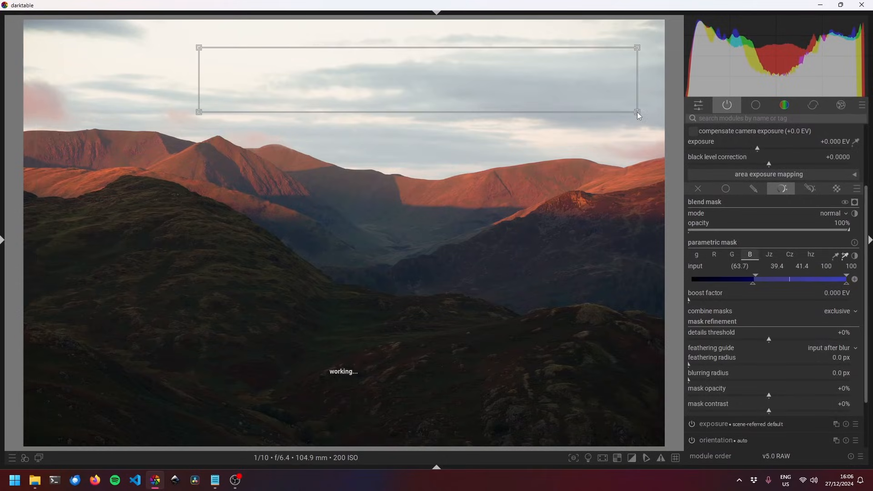
pyautogui.click(855, 203)
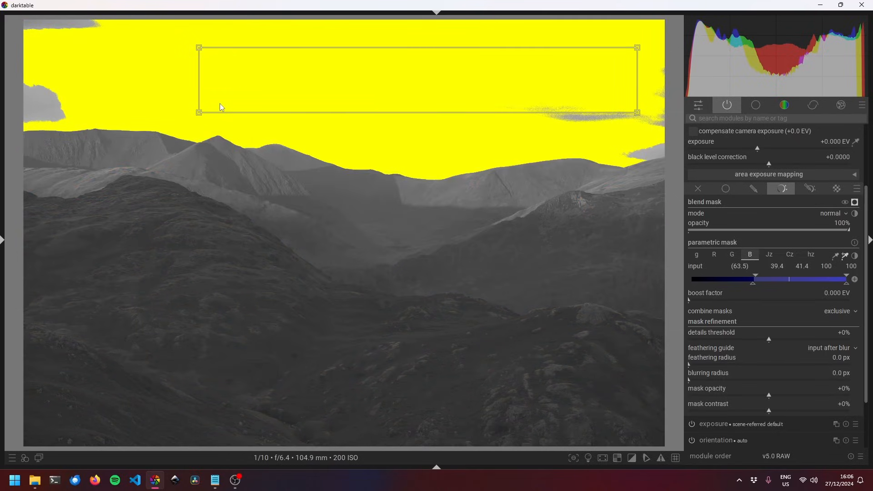
pyautogui.moveTo(198, 112); pyautogui.dragTo(20, 110)
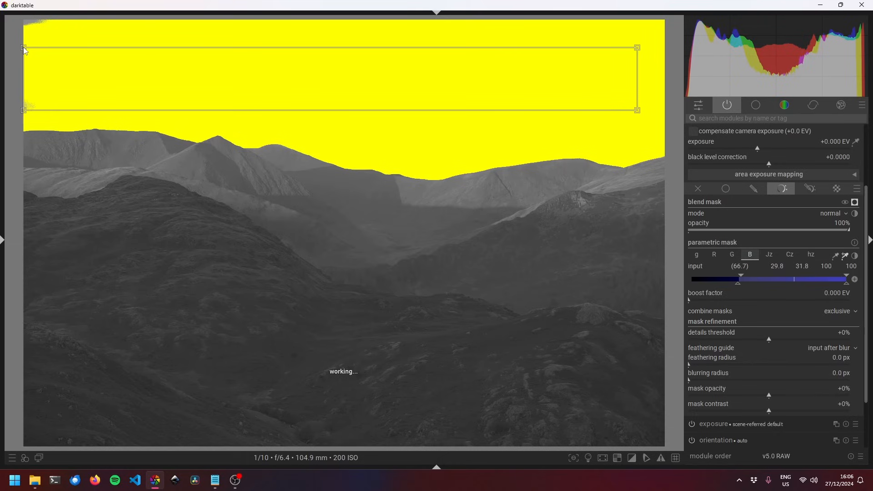
pyautogui.moveTo(25, 49); pyautogui.dragTo(21, 17)
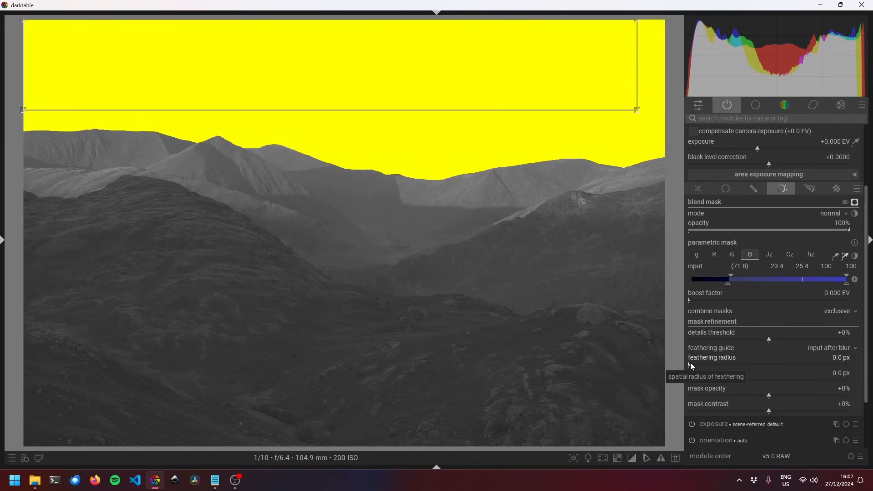
# - Set the mask's feathering radius to 22.5 px and its blurring radius to 4.8 px, comparing with the overlay hidden and shown
pyautogui.moveTo(690, 362)
pyautogui.mouseDown()
pyautogui.moveTo(702, 362)
pyautogui.moveTo(684, 362)
pyautogui.moveTo(694, 362)
pyautogui.mouseUp()
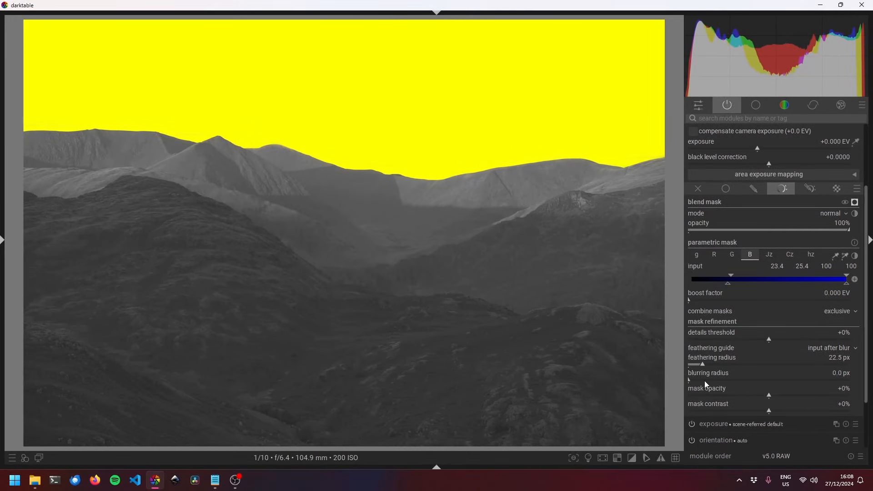
pyautogui.moveTo(710, 382)
pyautogui.mouseDown()
pyautogui.moveTo(694, 381)
pyautogui.moveTo(744, 381)
pyautogui.moveTo(722, 381)
pyautogui.mouseUp()
pyautogui.click(855, 202)
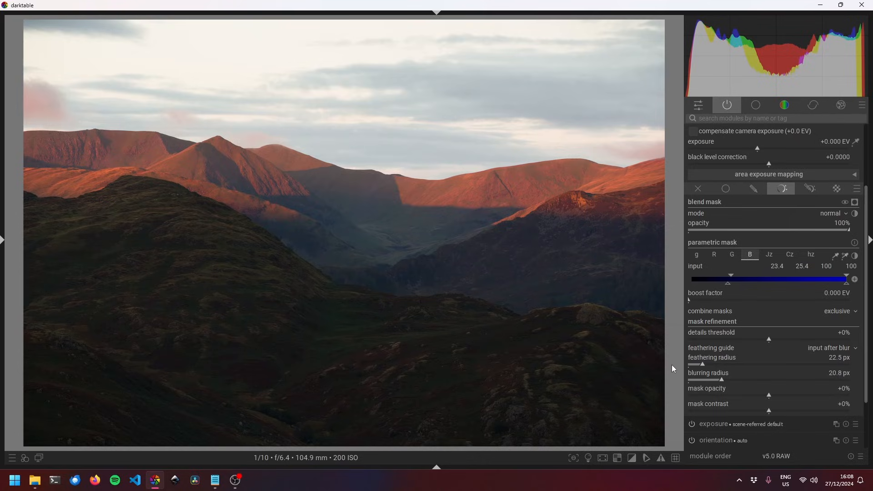
pyautogui.scroll(-10, 719, 379)
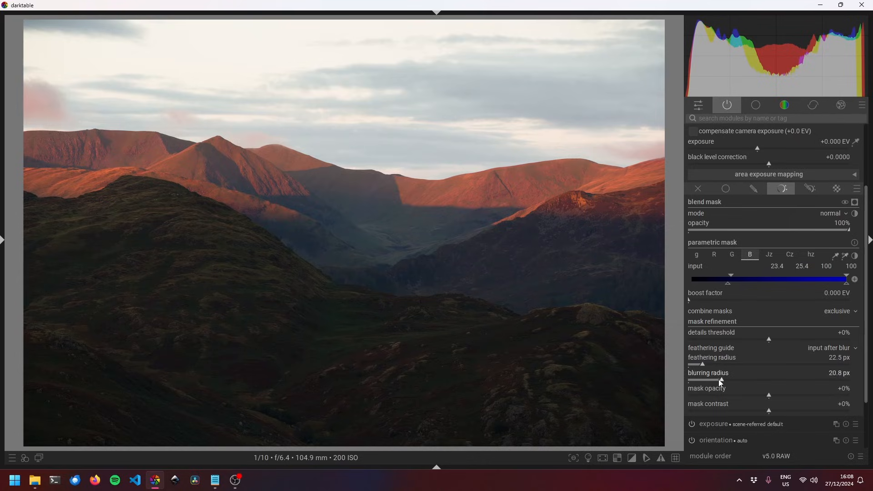
pyautogui.click(854, 202)
pyautogui.scroll(-5, 700, 381)
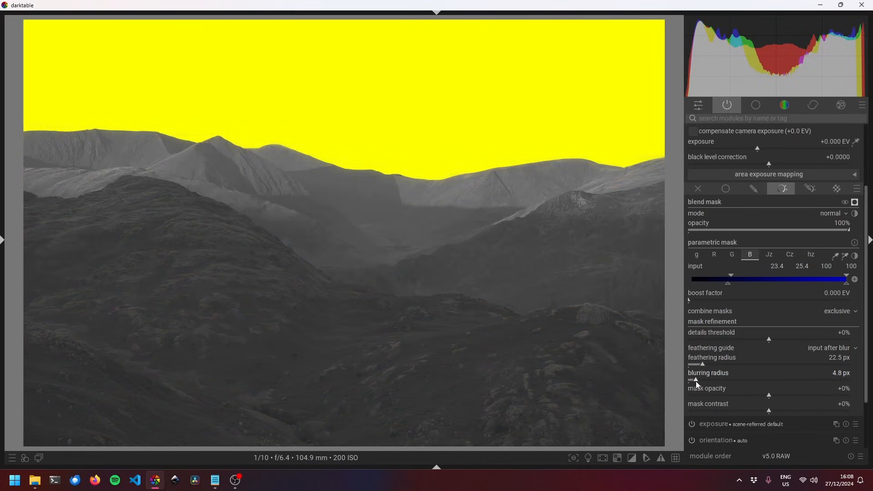
# - Hide the mask overlay and darken the masked sky by setting the exposure to -0.719 EV
pyautogui.moveTo(696, 381); pyautogui.dragTo(694, 381)
pyautogui.click(855, 201)
pyautogui.scroll(4, 868, 209)
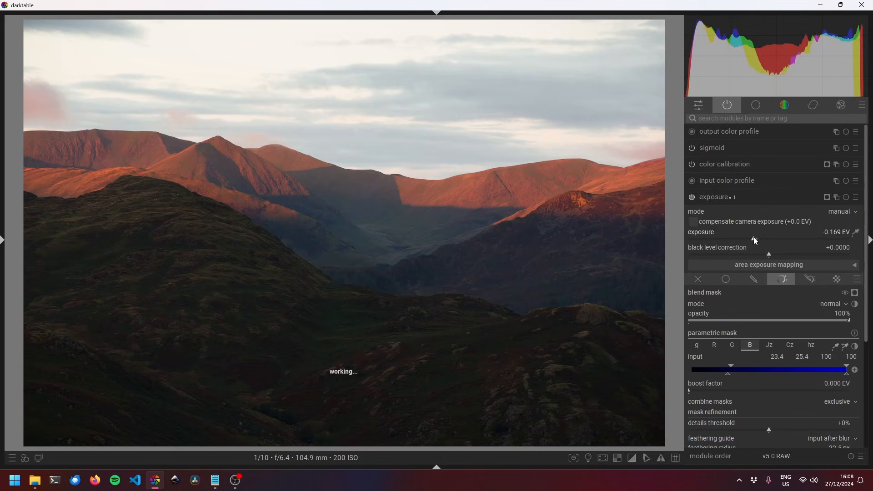
pyautogui.moveTo(754, 238); pyautogui.dragTo(687, 232)
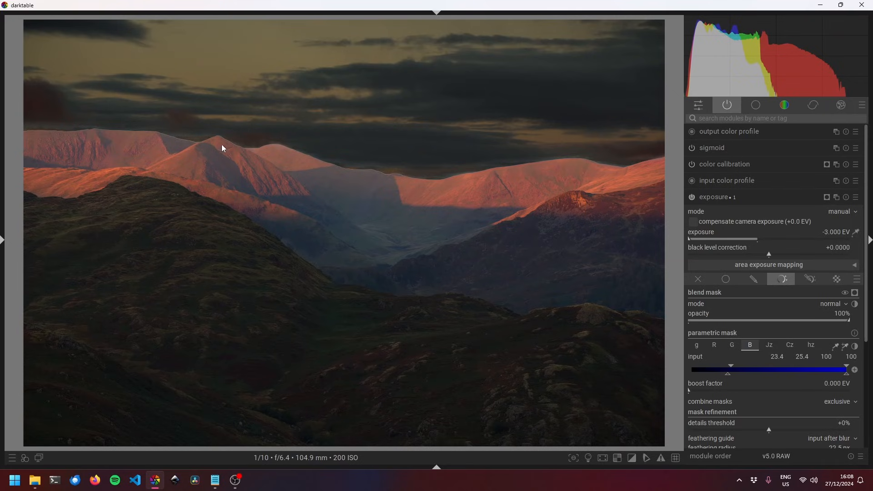
pyautogui.moveTo(696, 235); pyautogui.dragTo(741, 242)
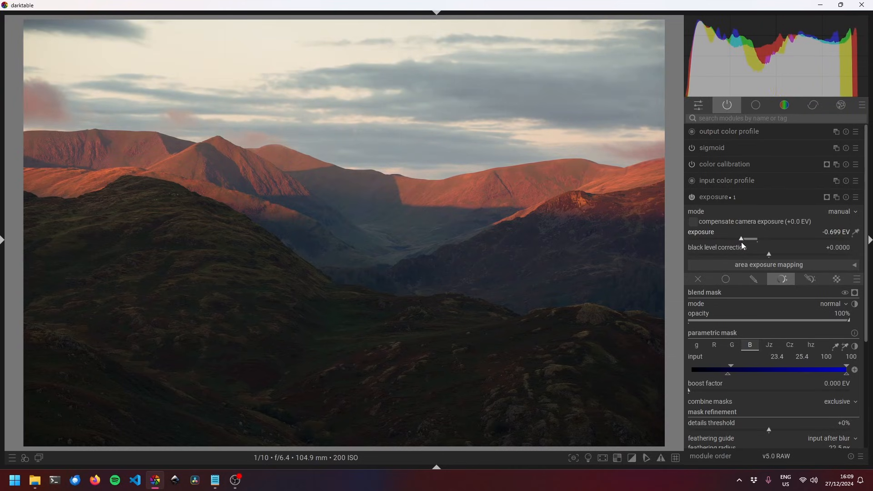
pyautogui.scroll(-1, 741, 242)
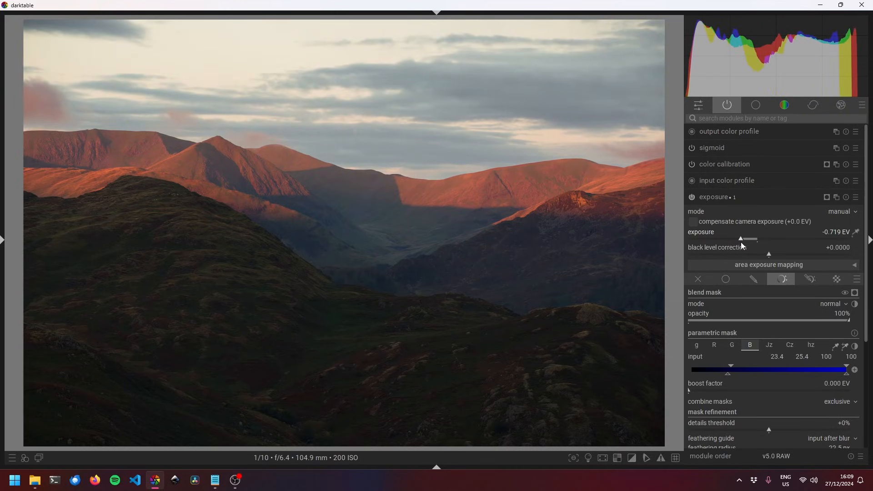
# - Compare the photo with the blend mask temporarily off and on, and with the masked exposure instance off and on
pyautogui.click(845, 292)
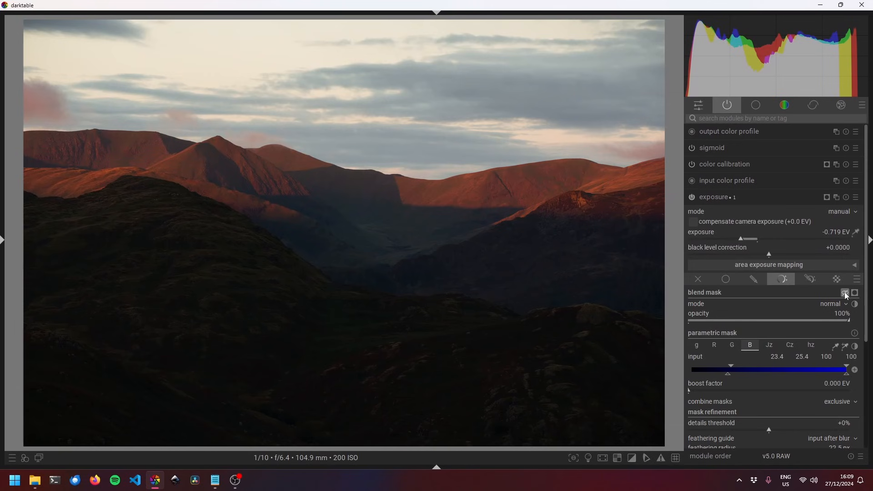
pyautogui.click(845, 292)
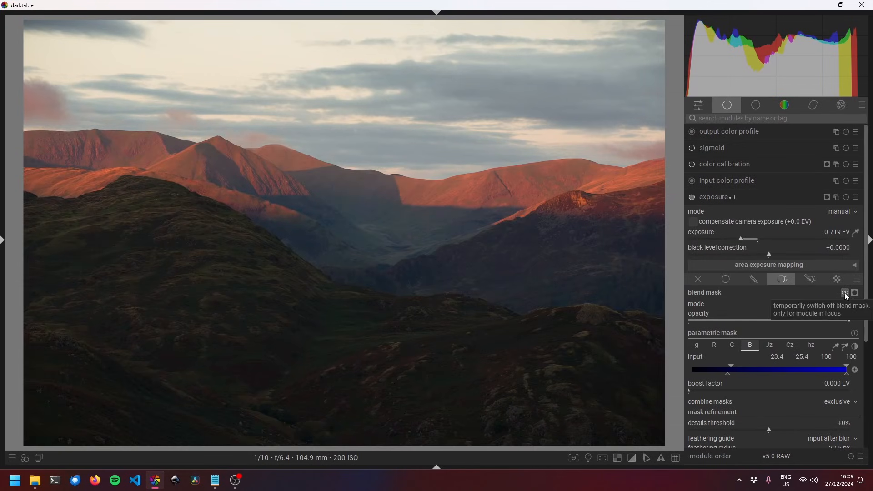
pyautogui.click(692, 200)
pyautogui.click(691, 198)
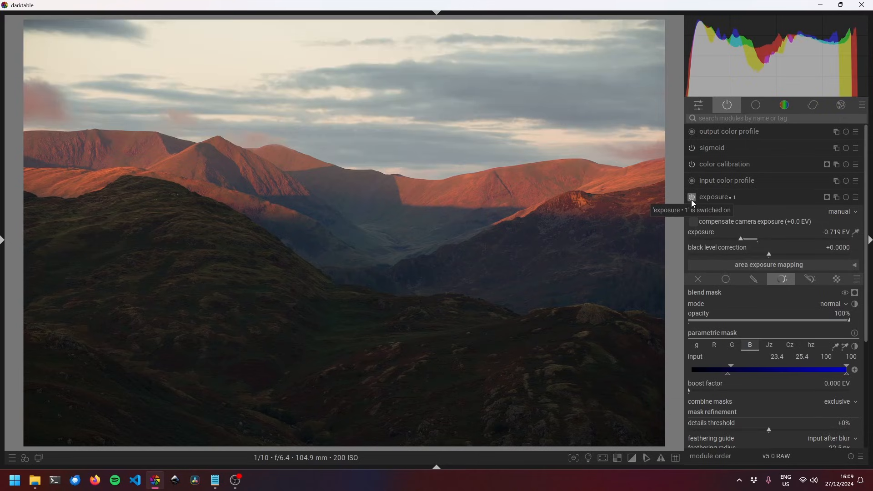
pyautogui.click(692, 198)
pyautogui.click(691, 197)
pyautogui.click(691, 200)
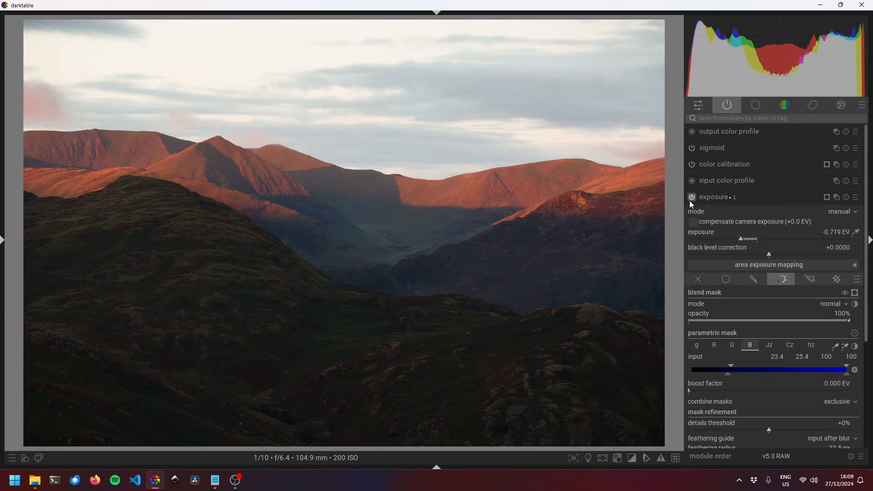
pyautogui.click(689, 200)
pyautogui.click(690, 200)
pyautogui.click(689, 201)
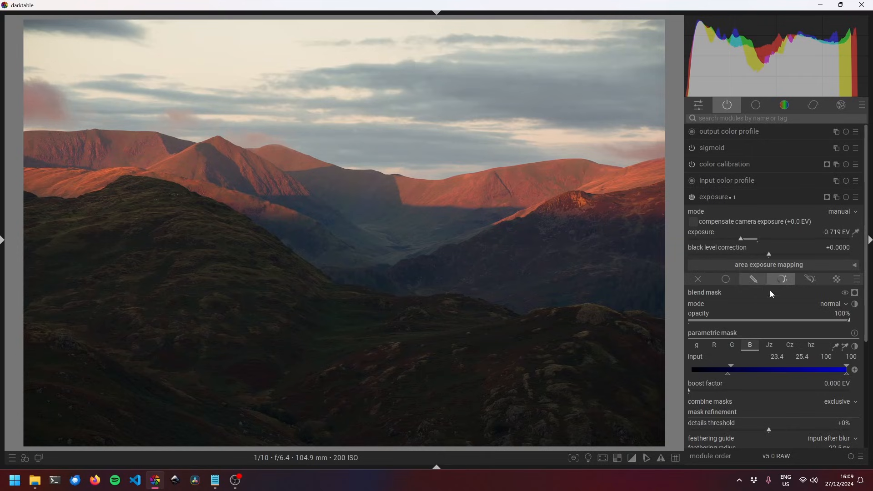
# - Show the mask overlay and invert the polarity of the blue channel's input range to target the land instead of the sky
pyautogui.click(855, 293)
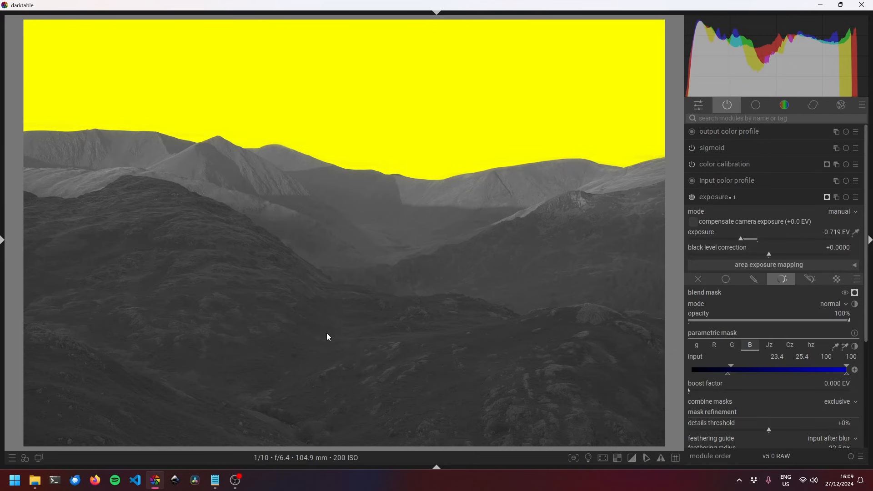
pyautogui.click(854, 292)
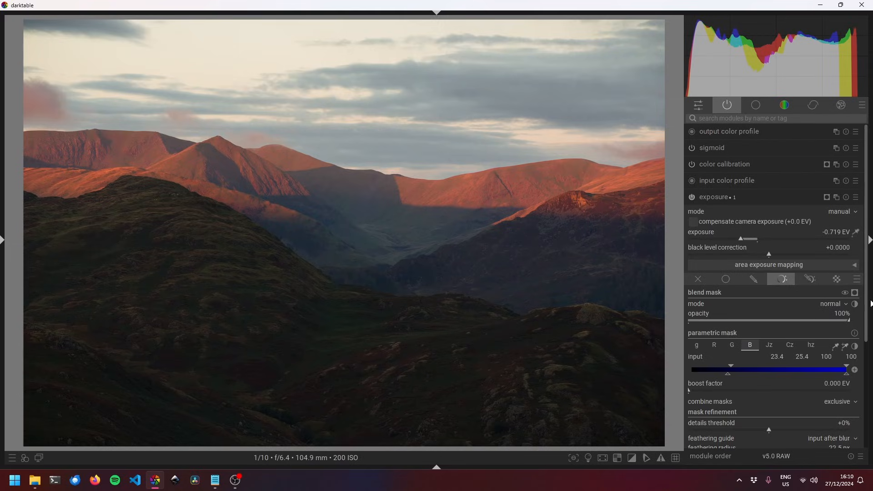
pyautogui.click(856, 294)
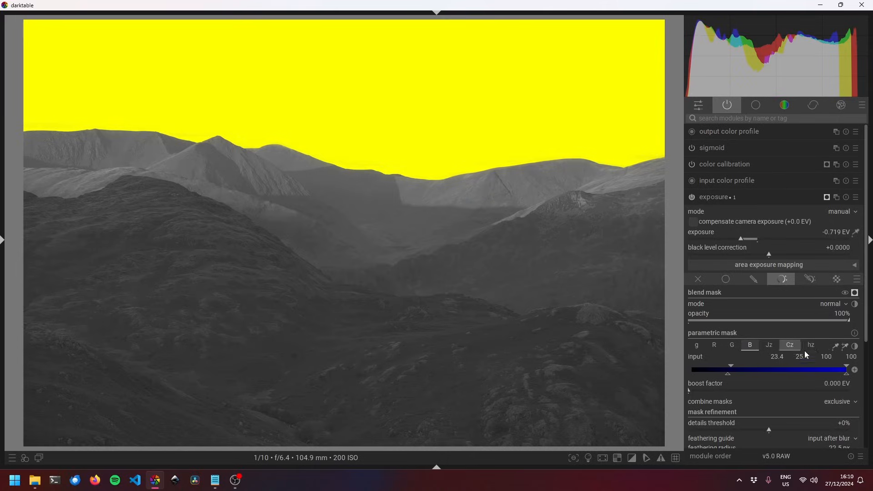
pyautogui.click(855, 370)
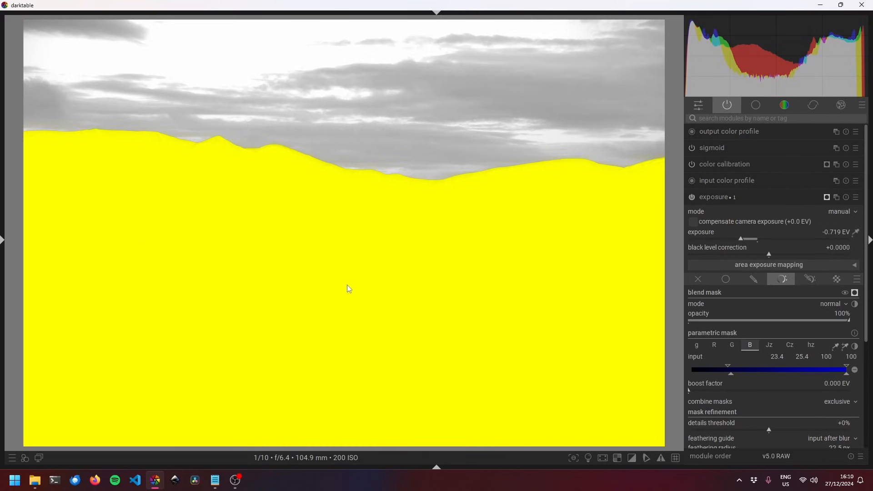
# - Switch to the lake landscape photo, add a new exposure instance with a parametric mask, and inspect its blue channel
pyautogui.hotkey('ctrl', 'shift', 'j')
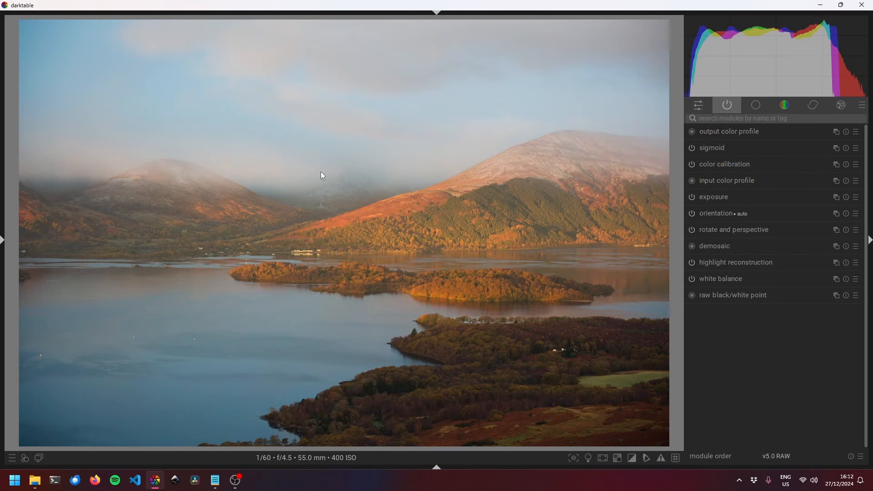
pyautogui.click(835, 196)
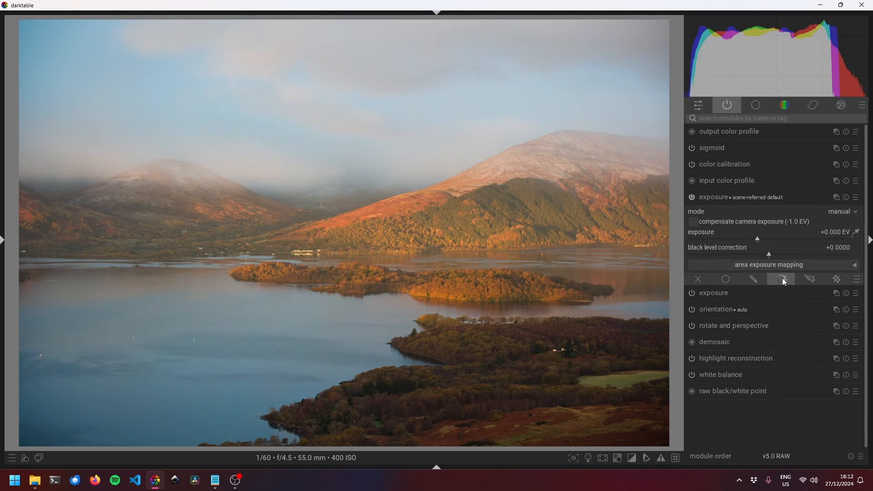
pyautogui.click(782, 279)
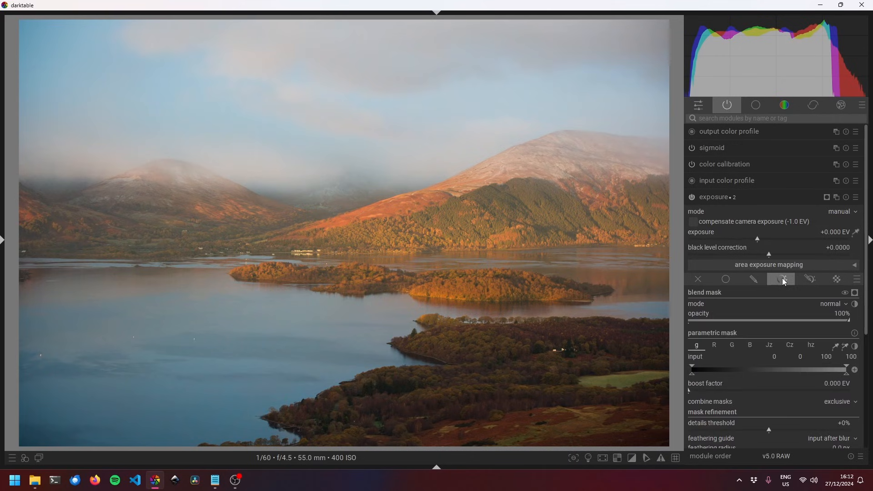
pyautogui.click(748, 350)
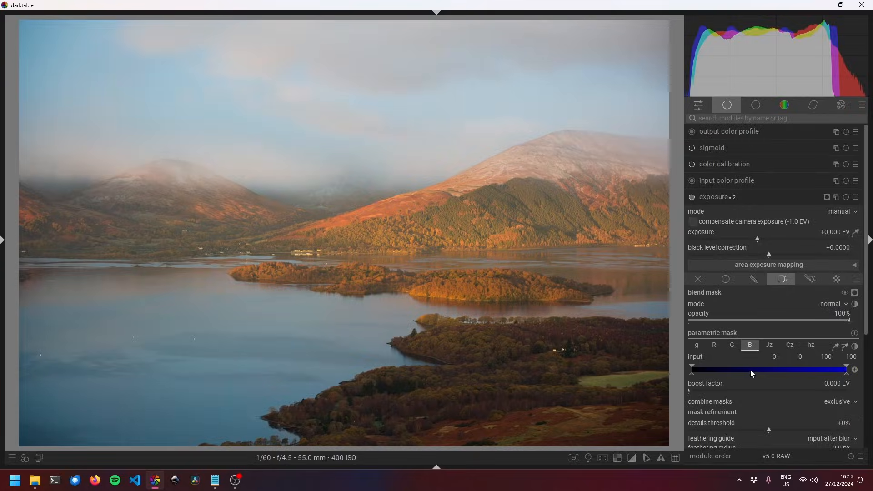
pyautogui.press('c')
pyautogui.moveTo(756, 374)
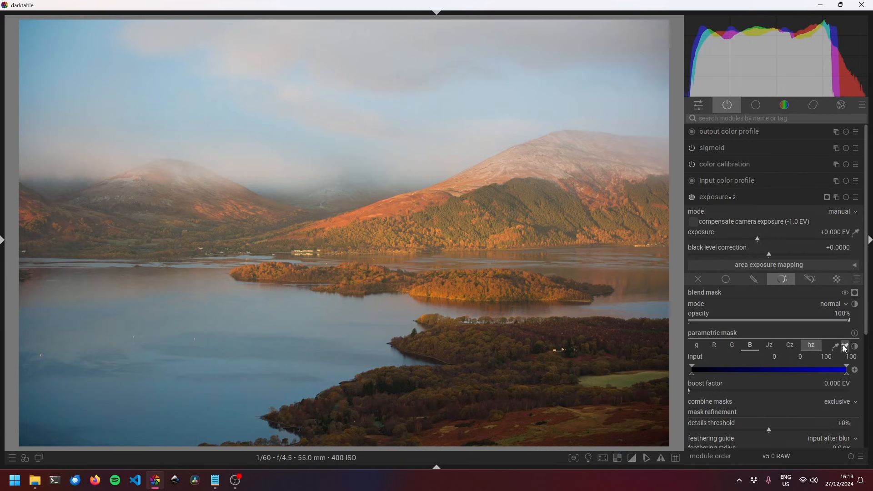
# - Set the blue channel's mask range by sampling a wide sky area extended to the photo's right edge, with the mask overlay shown
pyautogui.click(845, 346)
pyautogui.moveTo(153, 39); pyautogui.dragTo(466, 124)
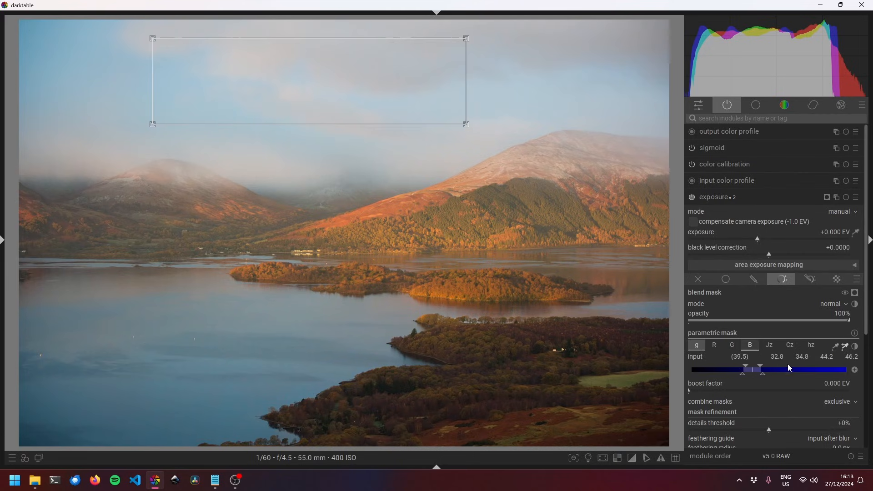
pyautogui.click(855, 292)
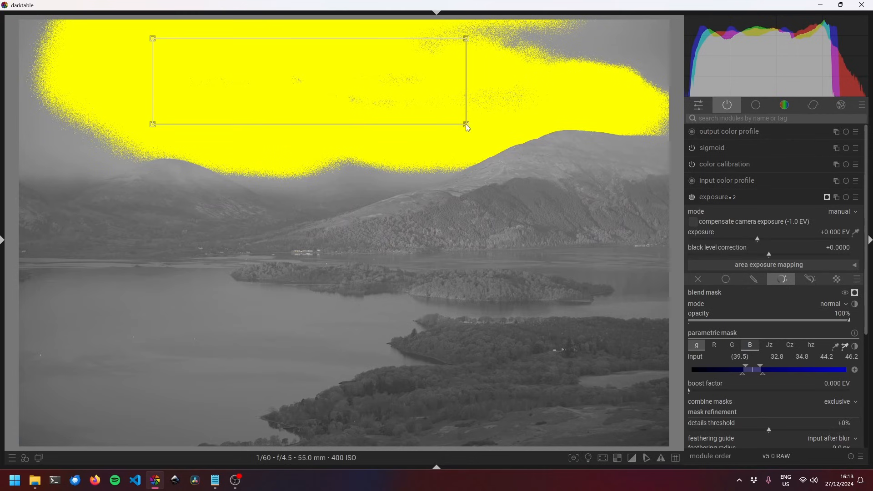
pyautogui.moveTo(466, 125); pyautogui.dragTo(668, 85)
pyautogui.moveTo(667, 37); pyautogui.dragTo(675, 36)
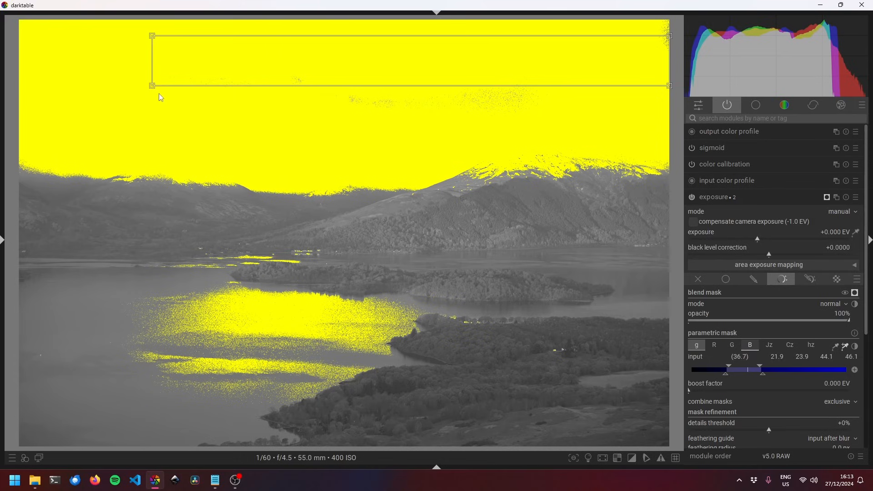
pyautogui.moveTo(153, 86); pyautogui.dragTo(86, 123)
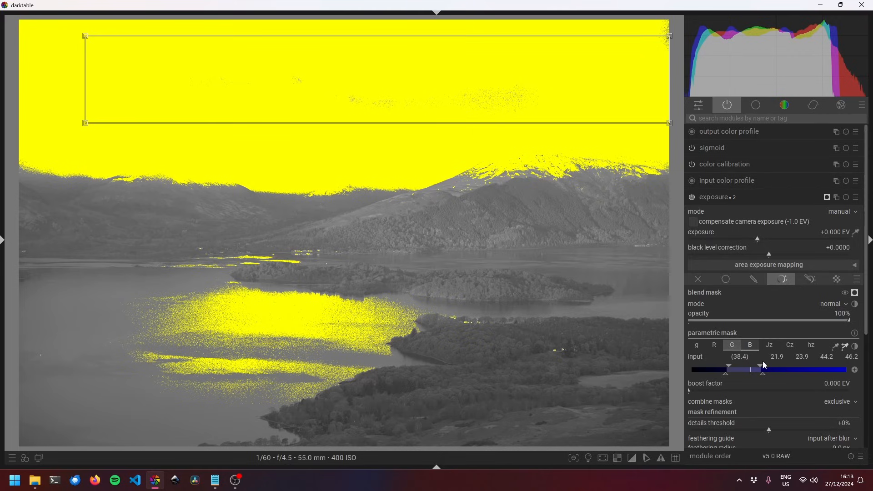
# - Hide the mask overlay and examine the parametric mask's gray (g), value (Jz) and chroma (Cz) channels
pyautogui.click(691, 346)
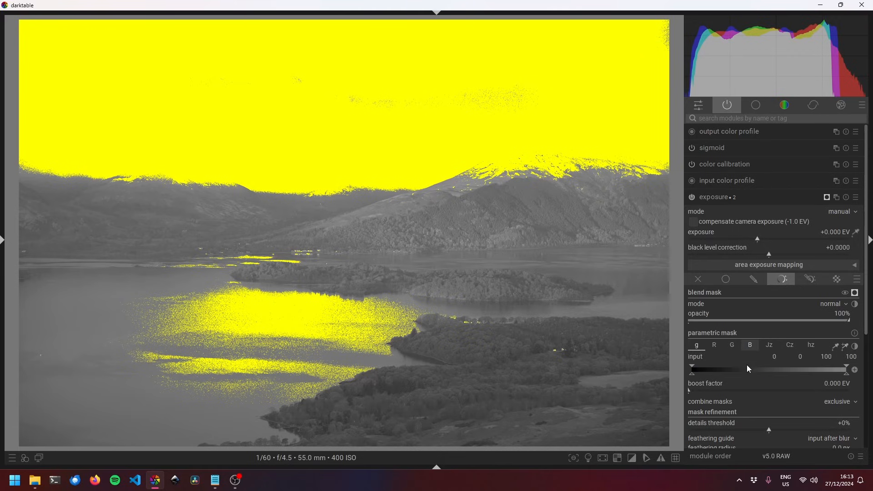
pyautogui.click(855, 293)
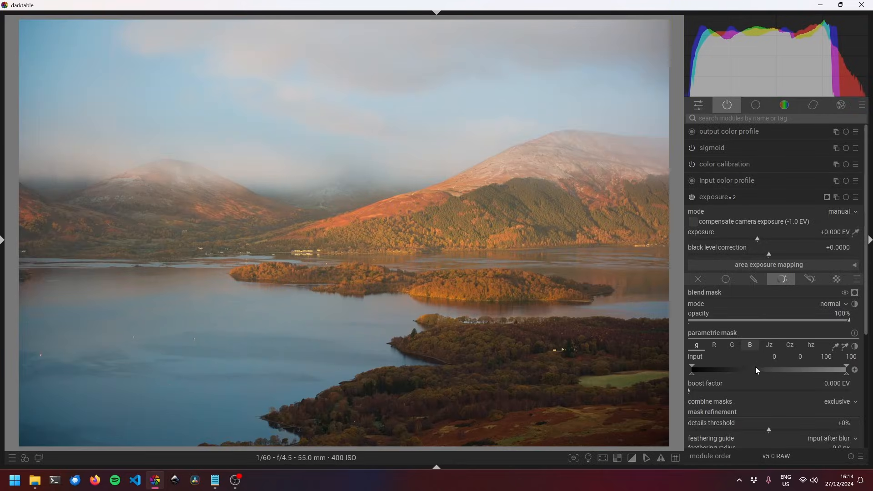
pyautogui.click(854, 293)
pyautogui.click(854, 293)
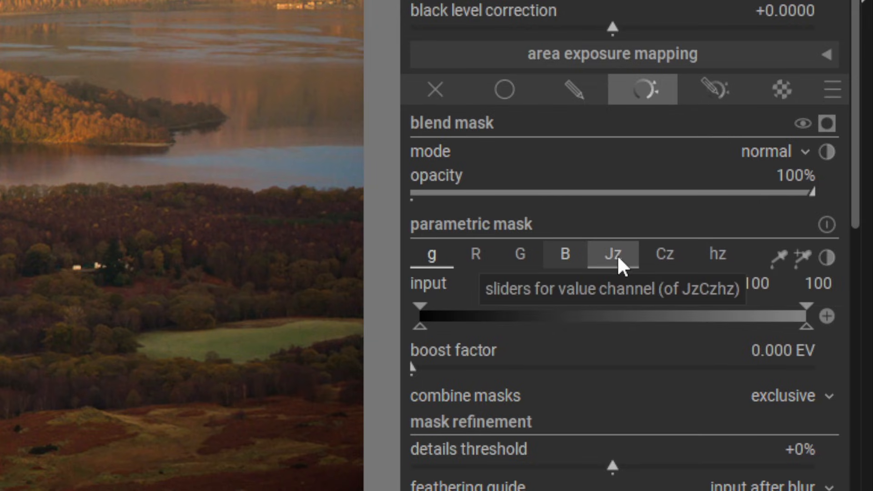
pyautogui.hotkey('ctrl', 'shift', 'z')
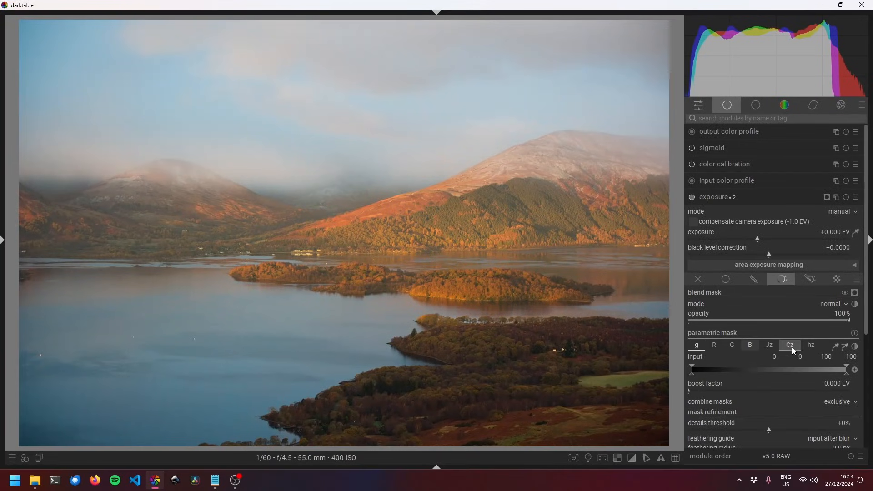
pyautogui.click(768, 347)
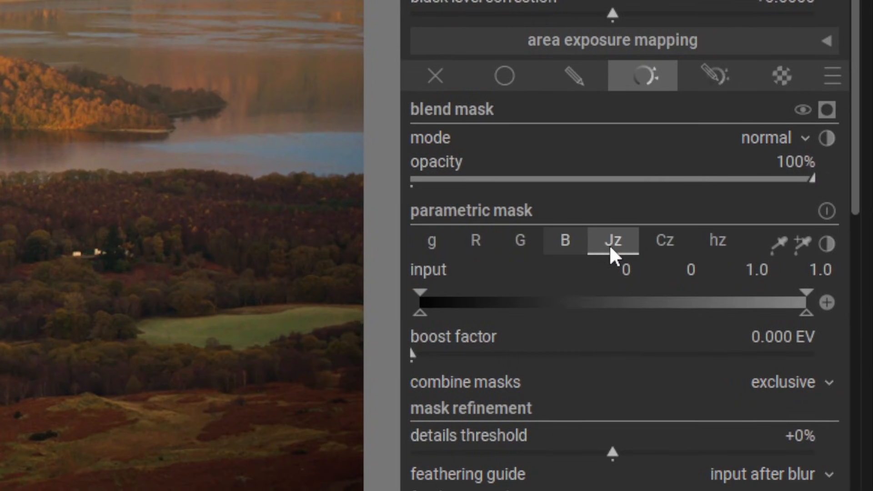
pyautogui.hotkey('ctrl', 'shift', 'z')
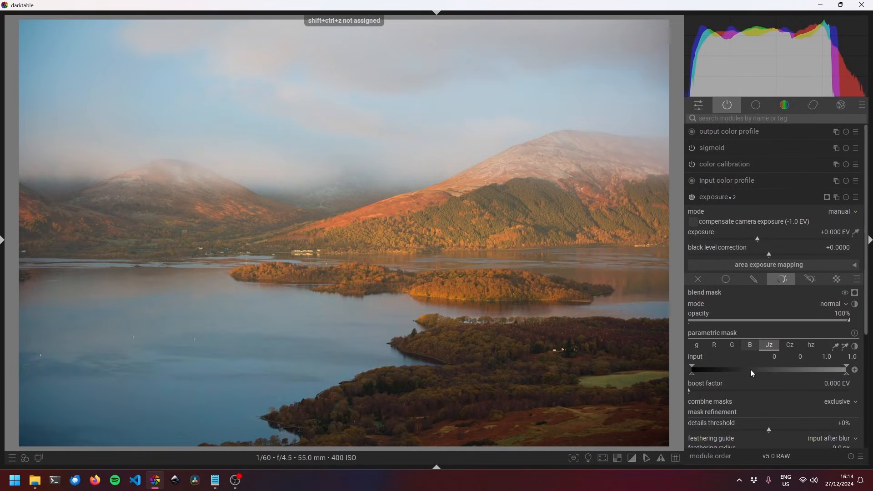
pyautogui.press('c')
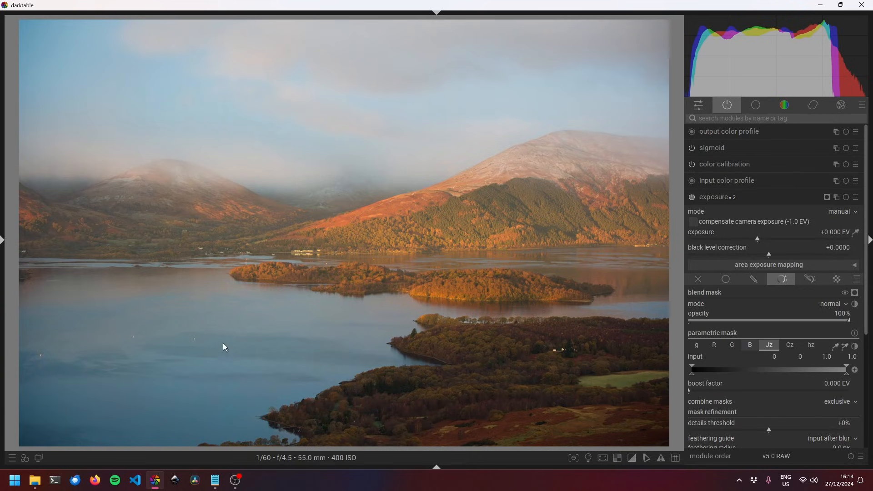
pyautogui.click(797, 345)
pyautogui.moveTo(753, 370)
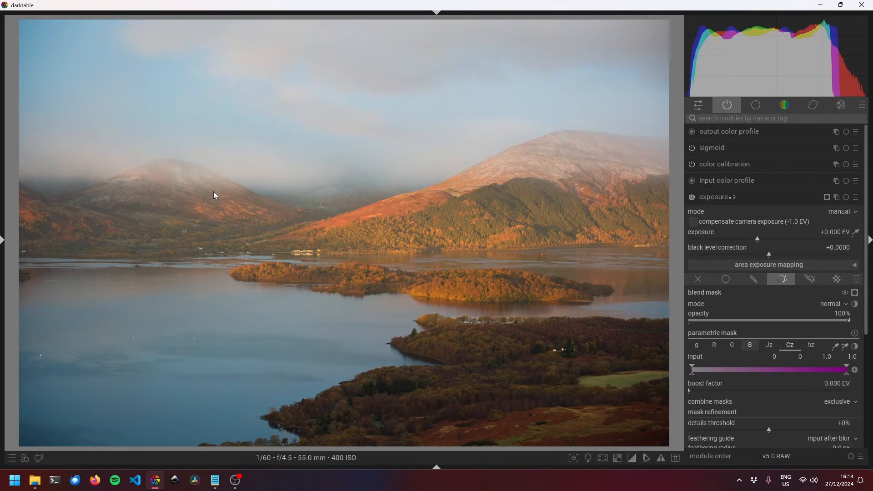
# - Set the hue (hz) channel's mask range by sampling the sky up to the photo's upper-left corner, with the mask overlay shown
pyautogui.click(809, 344)
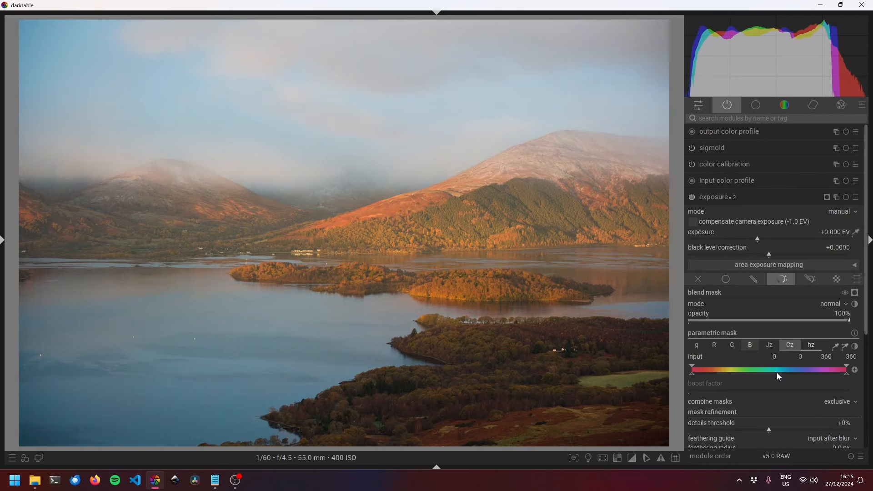
pyautogui.click(844, 346)
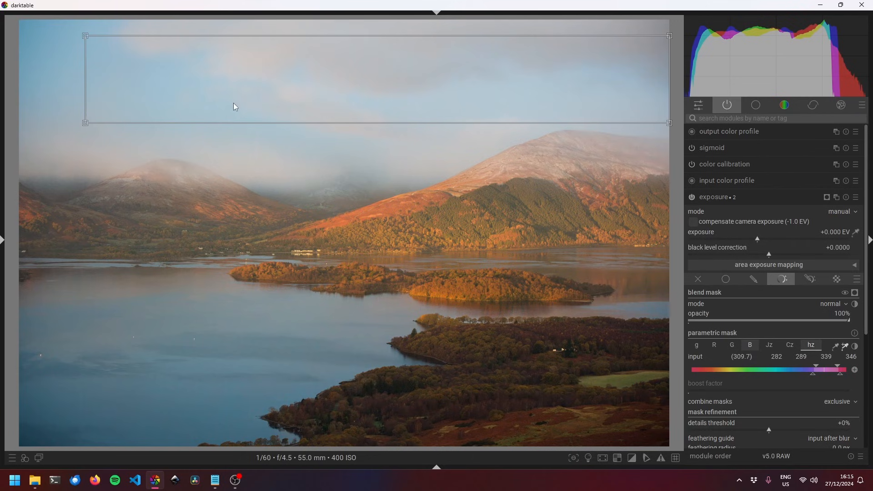
pyautogui.click(856, 293)
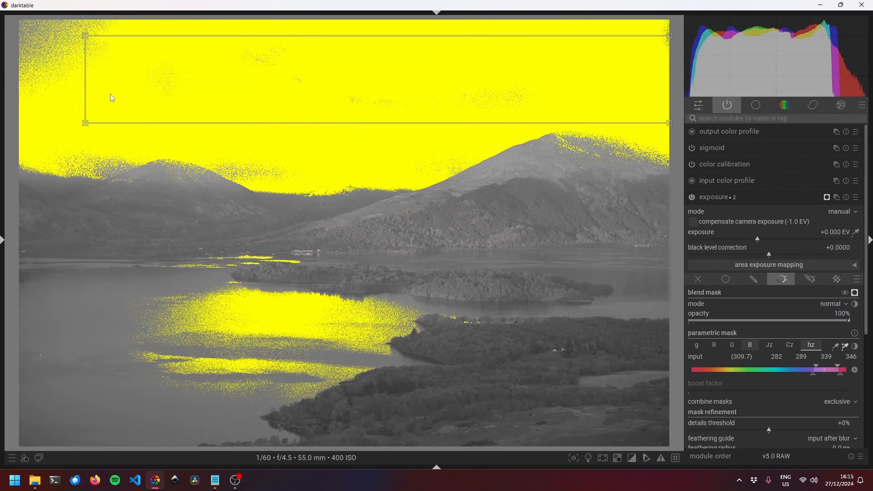
pyautogui.moveTo(85, 124); pyautogui.dragTo(17, 120)
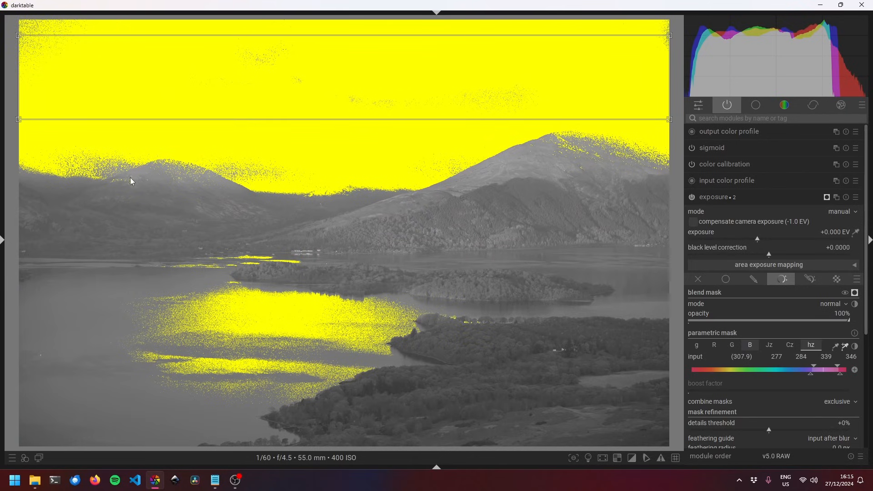
pyautogui.moveTo(19, 36); pyautogui.dragTo(23, 20)
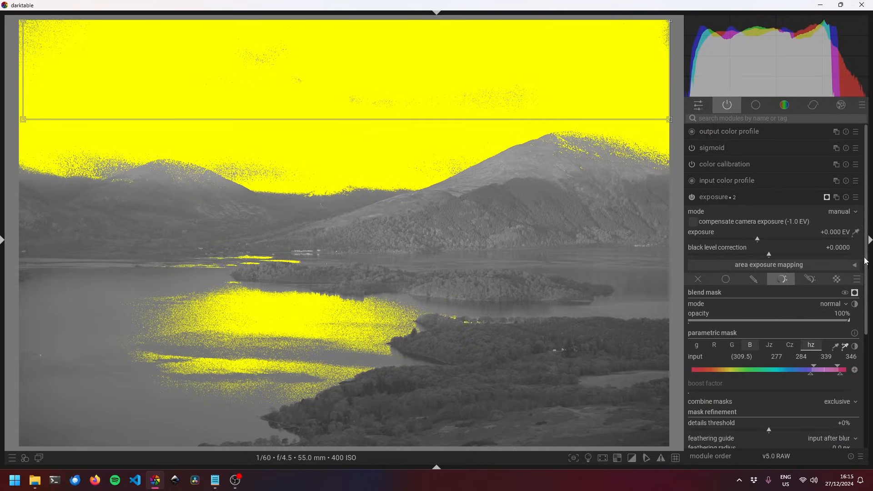
# - Refine the sky mask with a feathering radius of 42.8 px, a blurring radius of 5.6 px and a mask contrast of +10%
pyautogui.scroll(-5, 714, 337)
pyautogui.moveTo(693, 332); pyautogui.dragTo(715, 332)
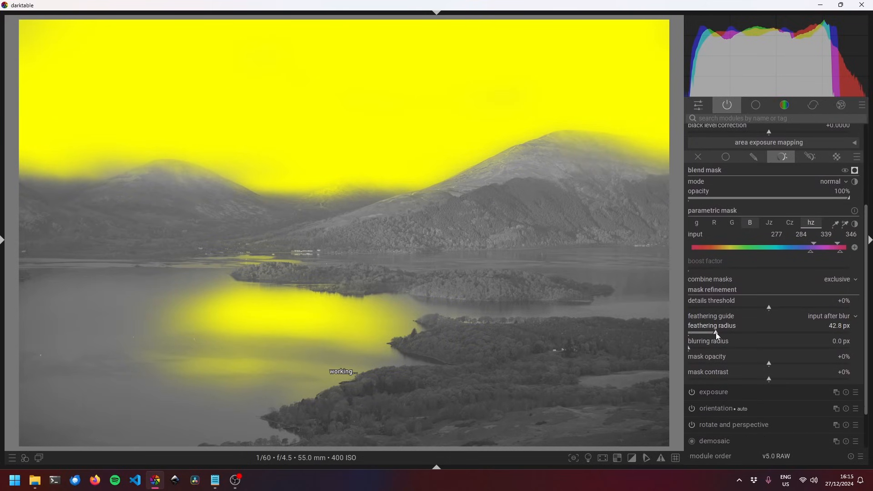
pyautogui.click(700, 348)
pyautogui.click(697, 346)
pyautogui.scroll(-1, 814, 332)
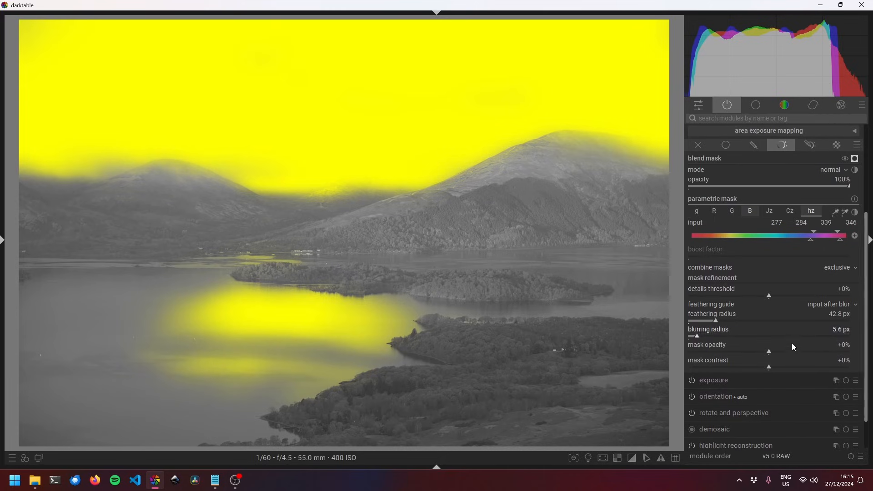
pyautogui.click(769, 368)
pyautogui.scroll(6, 775, 369)
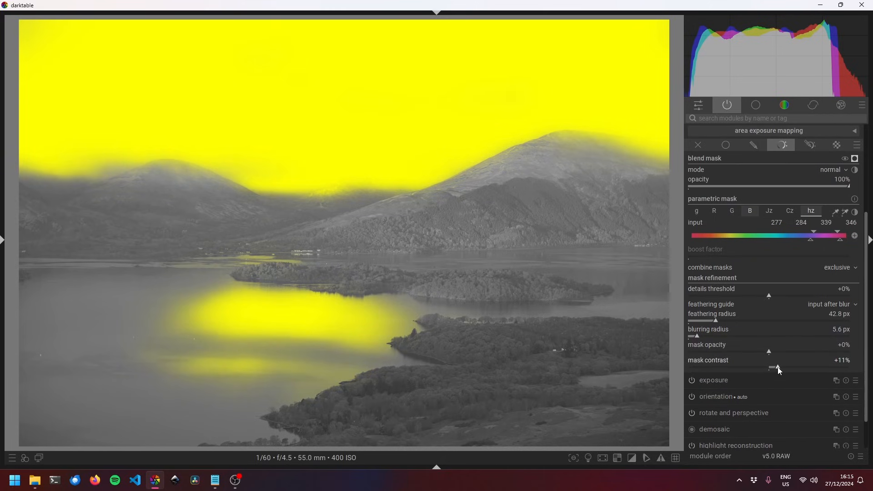
pyautogui.moveTo(773, 367); pyautogui.dragTo(777, 366)
# - Hide the mask overlay and darken the masked sky by setting the second exposure instance to -0.228 EV
pyautogui.click(855, 159)
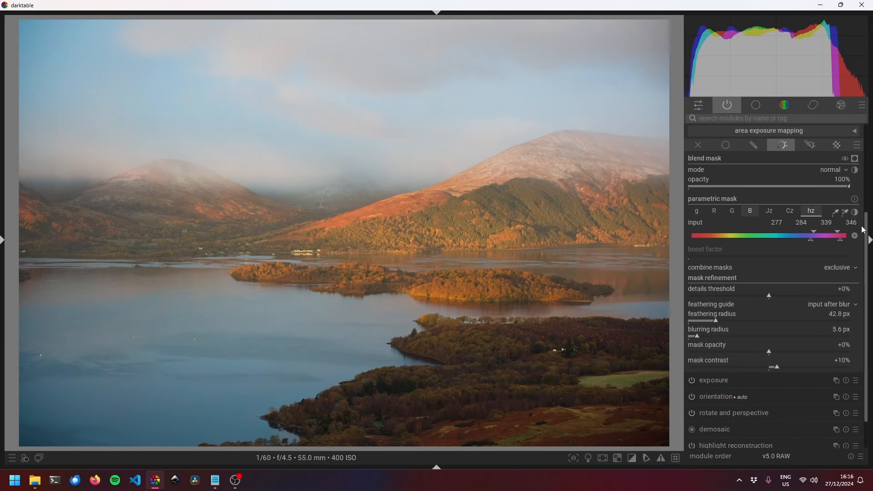
pyautogui.scroll(5, 866, 229)
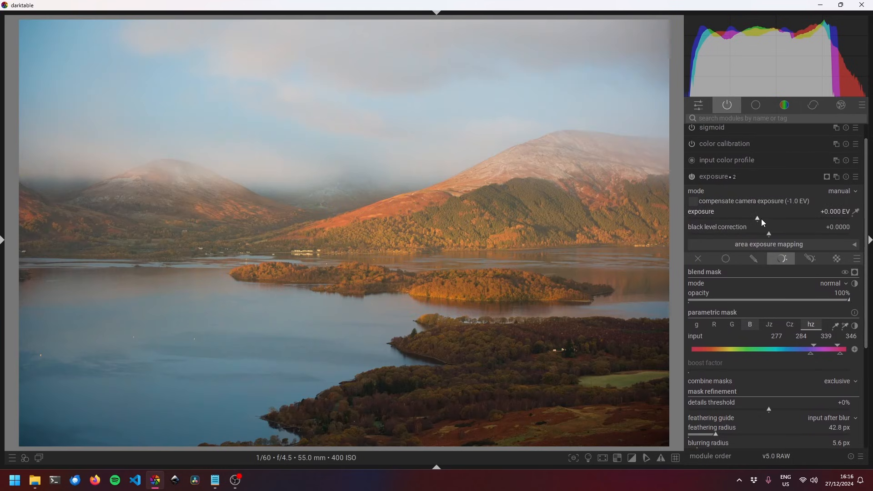
pyautogui.moveTo(756, 218)
pyautogui.mouseDown()
pyautogui.moveTo(778, 220)
pyautogui.moveTo(750, 222)
pyautogui.mouseUp()
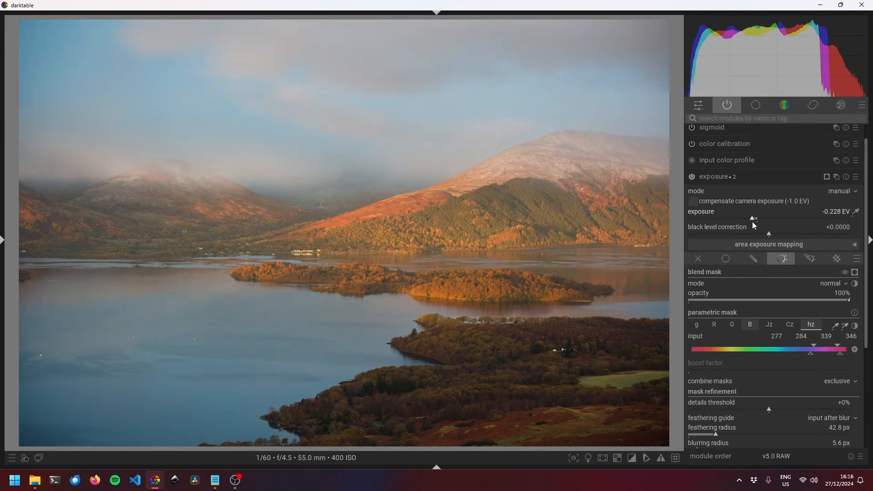
# - Compare the photo with and without the second exposure instance by switching it off and on repeatedly
pyautogui.click(692, 177)
pyautogui.click(692, 176)
pyautogui.click(692, 177)
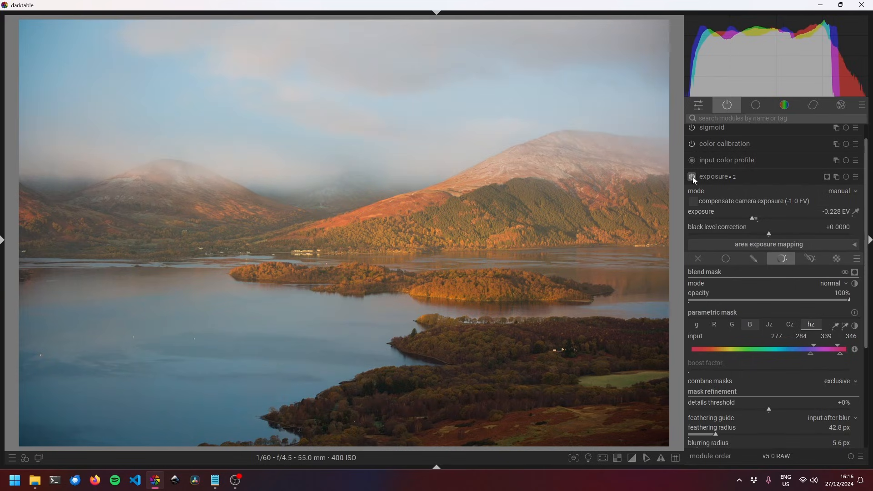
pyautogui.click(692, 177)
pyautogui.click(692, 177)
pyautogui.click(692, 176)
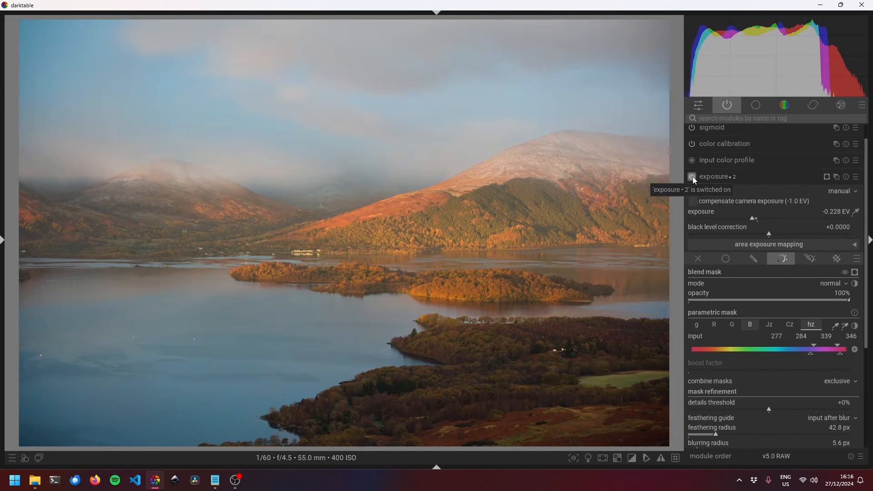
pyautogui.click(692, 176)
pyautogui.click(692, 176)
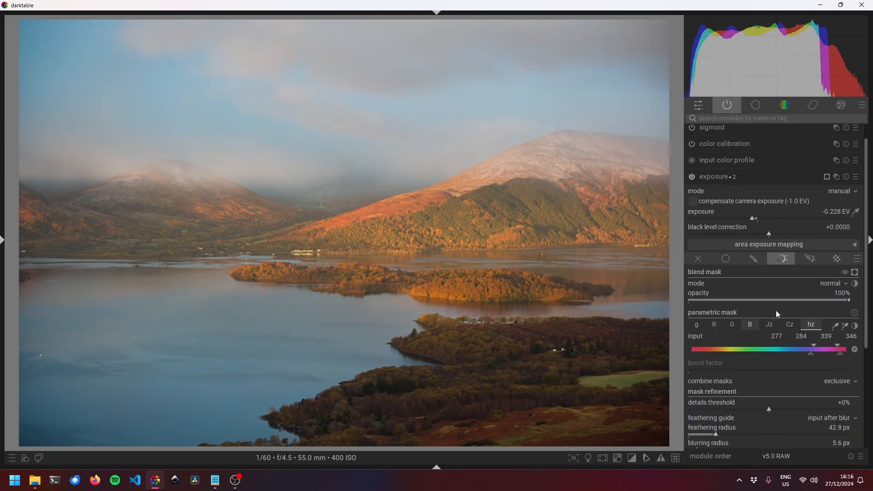
pyautogui.click(690, 176)
pyautogui.click(691, 177)
pyautogui.click(694, 179)
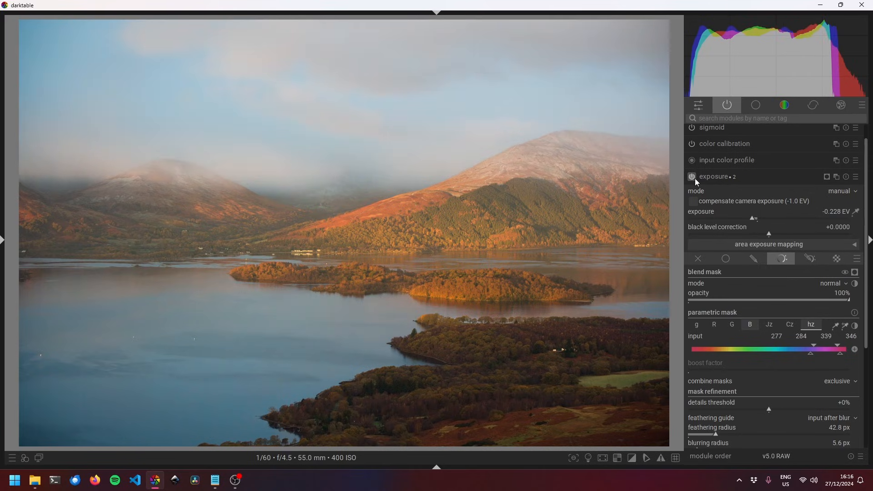
pyautogui.click(695, 179)
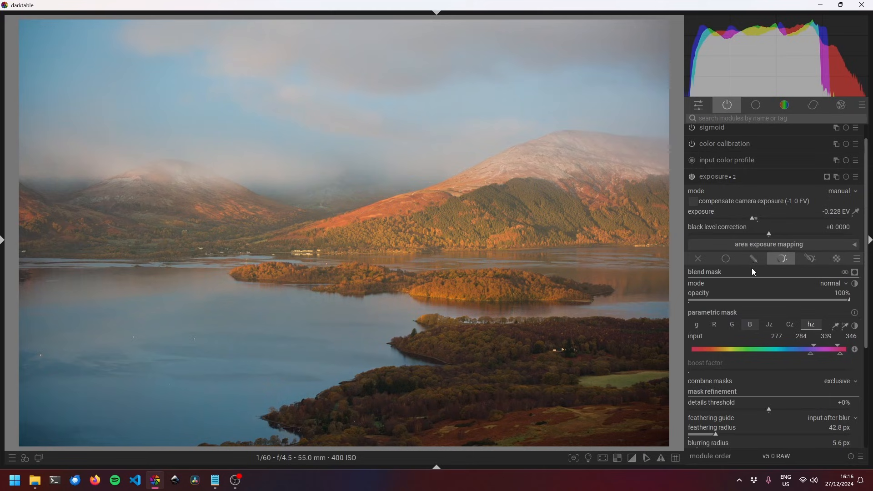
# - Change the second exposure instance to a combined drawn and parametric mask and show the mask overlay
pyautogui.click(809, 260)
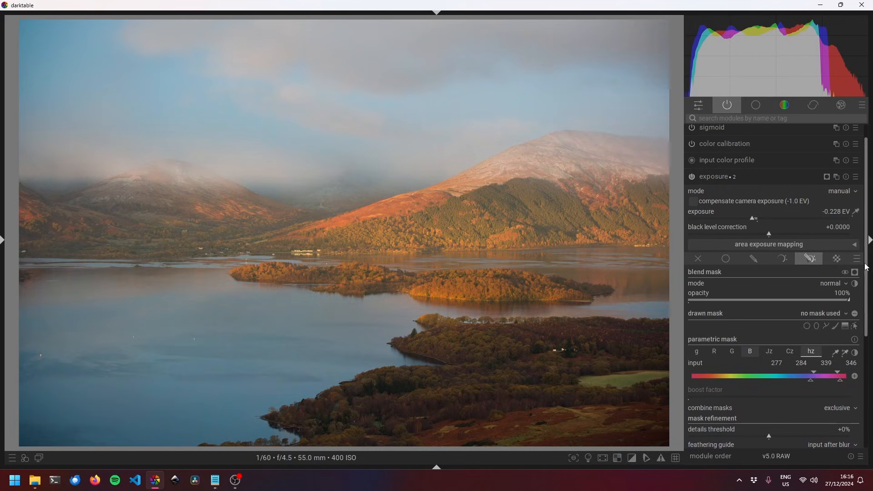
pyautogui.scroll(-3, 866, 267)
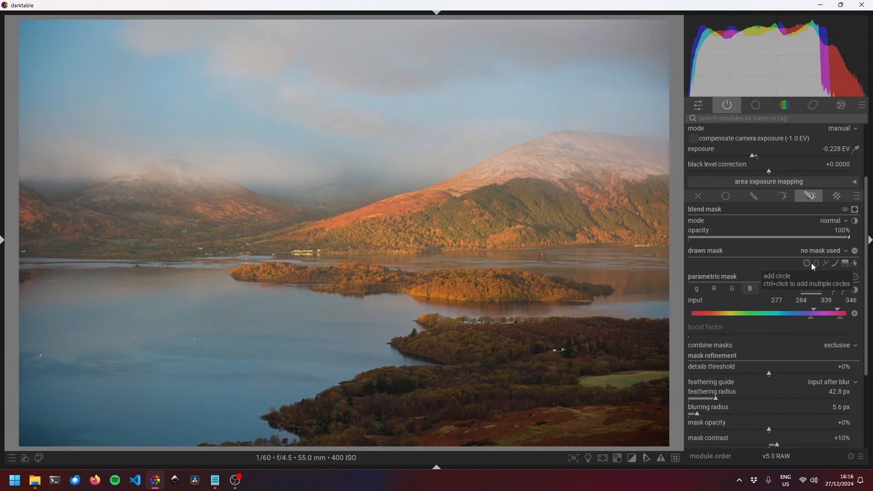
pyautogui.click(854, 211)
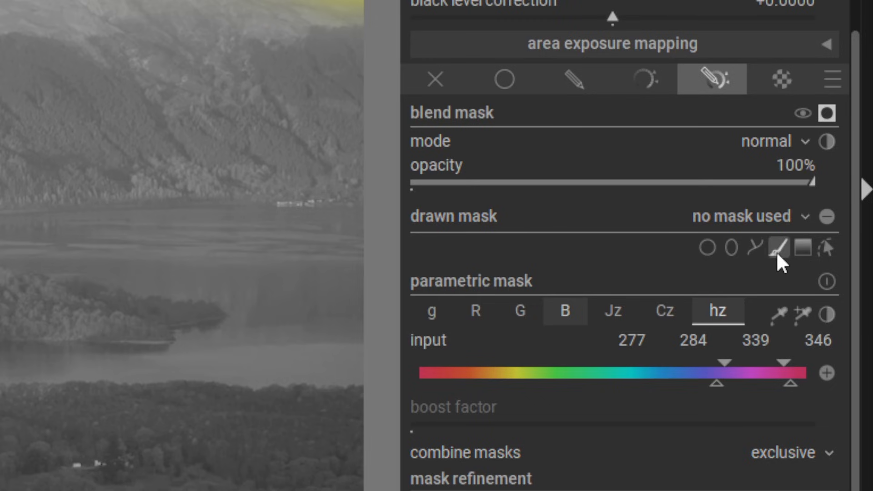
# - Add a horizontal gradient to the drawn mask, move it down to the lake's far shore and vary its compression
pyautogui.click(801, 244)
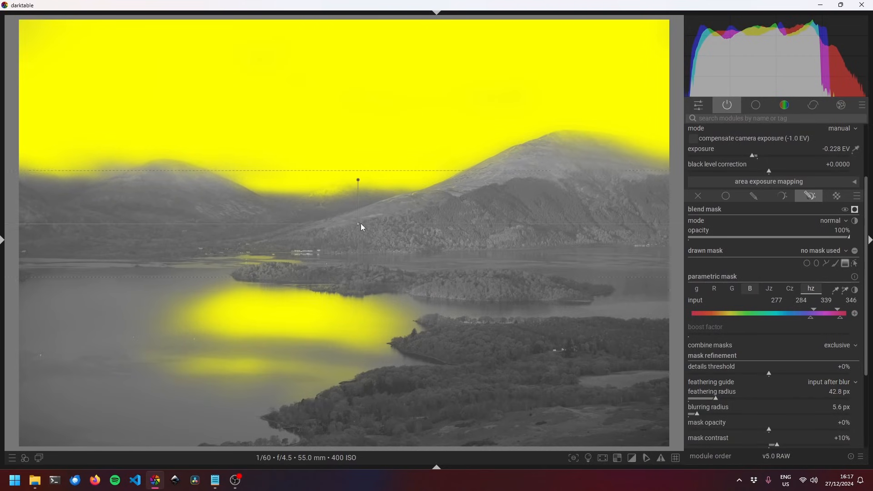
pyautogui.click(332, 226)
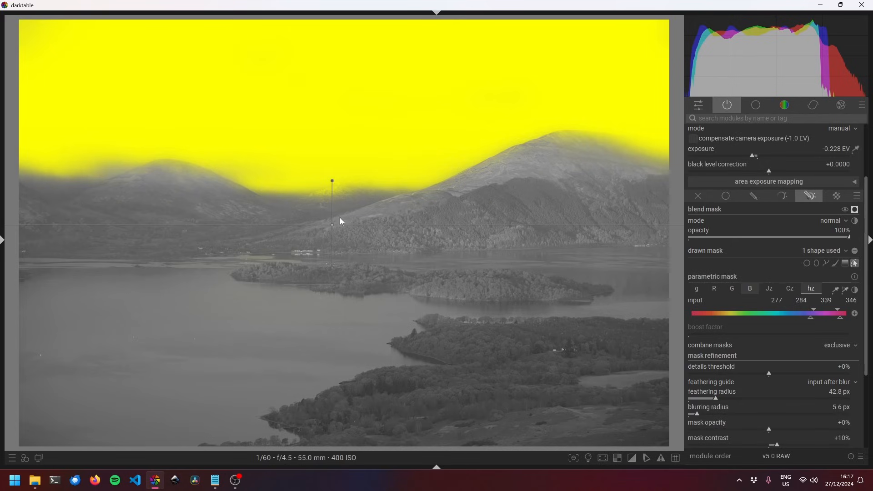
pyautogui.moveTo(333, 224); pyautogui.dragTo(341, 241)
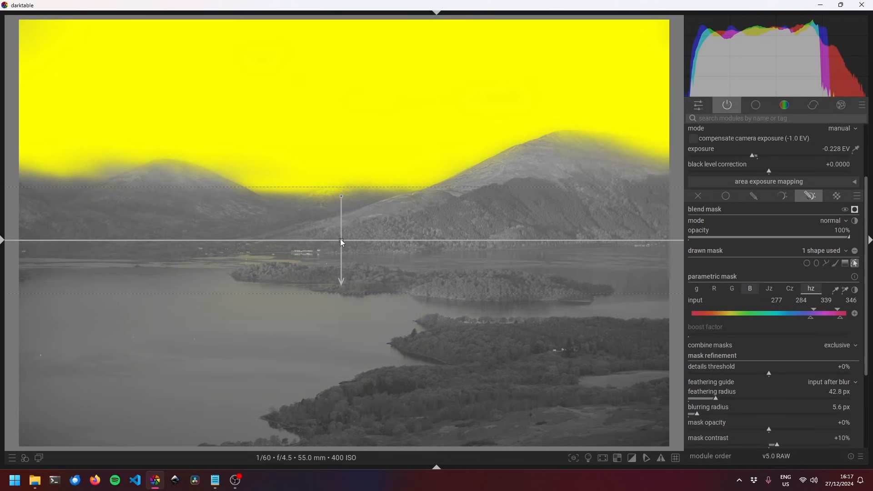
pyautogui.scroll(-2, 340, 239)
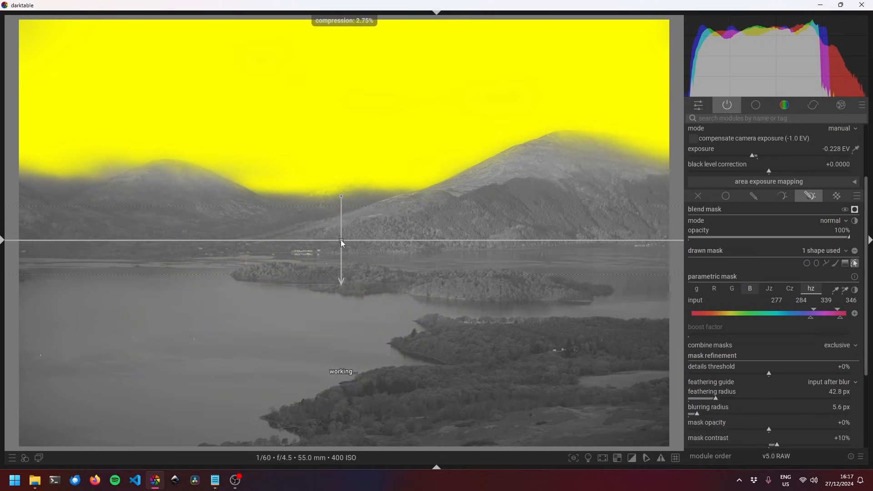
pyautogui.scroll(2, 341, 241)
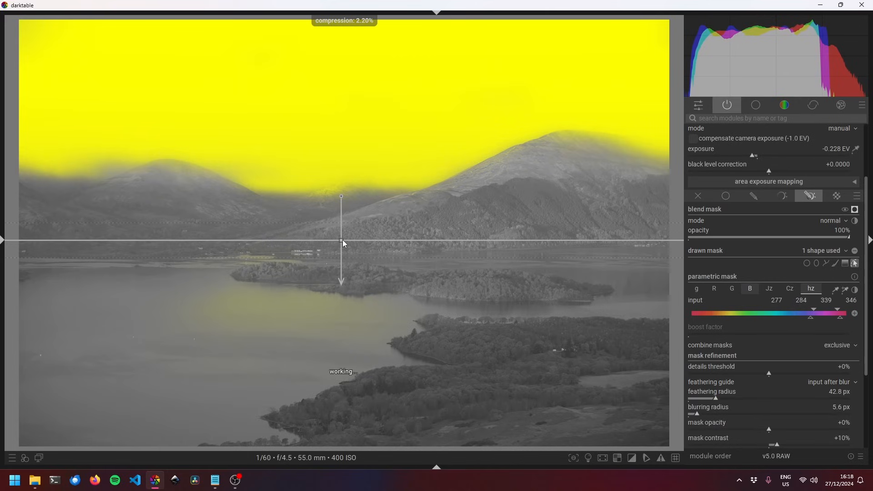
pyautogui.scroll(4, 342, 240)
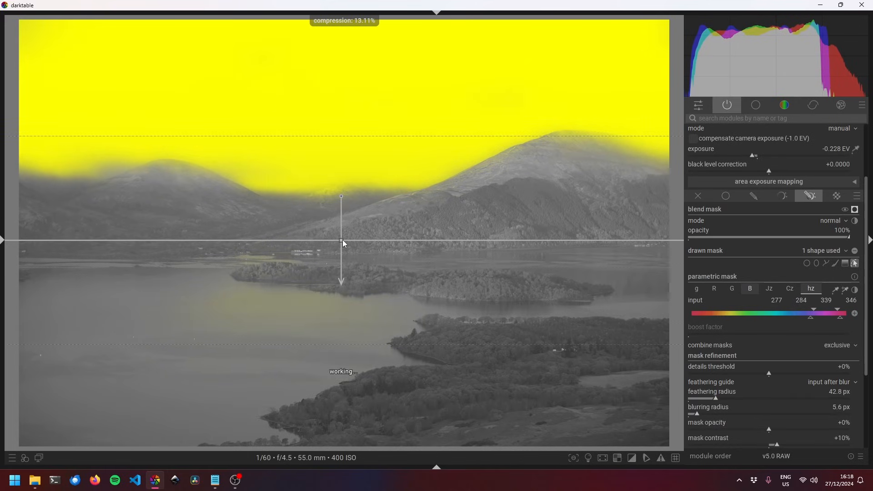
pyautogui.scroll(-5, 342, 239)
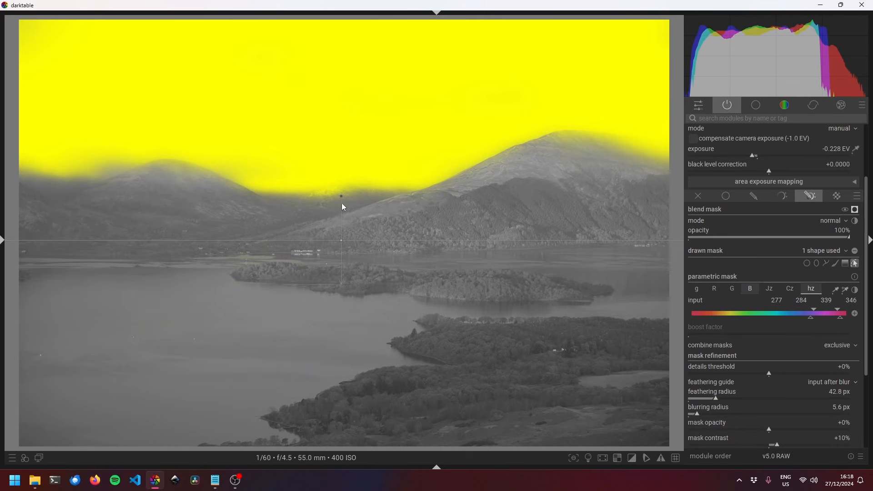
# - Try rotating, bending and raising the gradient line above the lake, and remove the gradient from the drawn mask
pyautogui.moveTo(341, 196)
pyautogui.mouseDown()
pyautogui.moveTo(443, 203)
pyautogui.moveTo(383, 222)
pyautogui.moveTo(340, 206)
pyautogui.mouseUp()
pyautogui.scroll(-5, 323, 239)
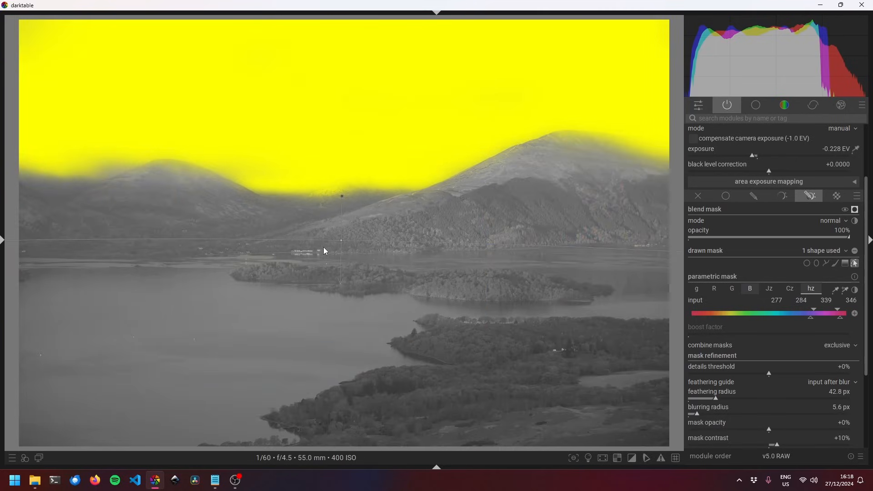
pyautogui.moveTo(346, 237); pyautogui.dragTo(356, 230)
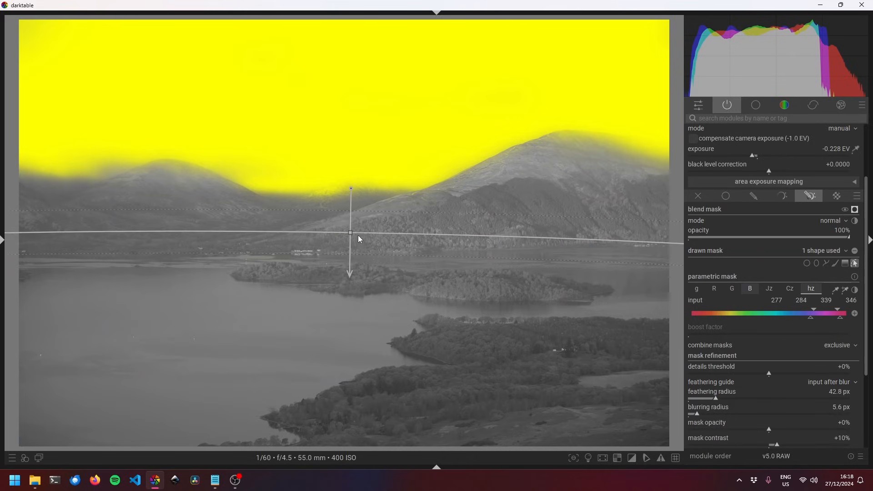
pyautogui.rightClick(353, 233)
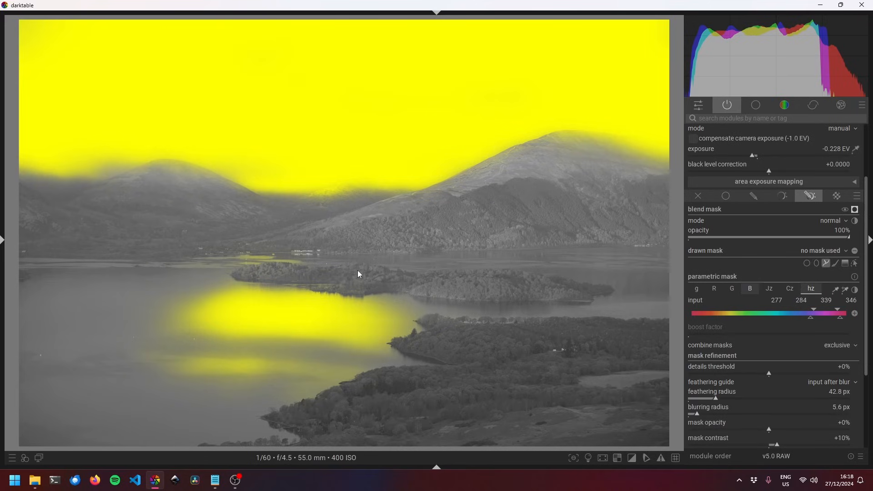
# - Draw a closed path mask around the selected sky reflection on the lake
pyautogui.click(103, 376)
pyautogui.click(314, 403)
pyautogui.click(405, 401)
pyautogui.click(367, 245)
pyautogui.rightClick(356, 225)
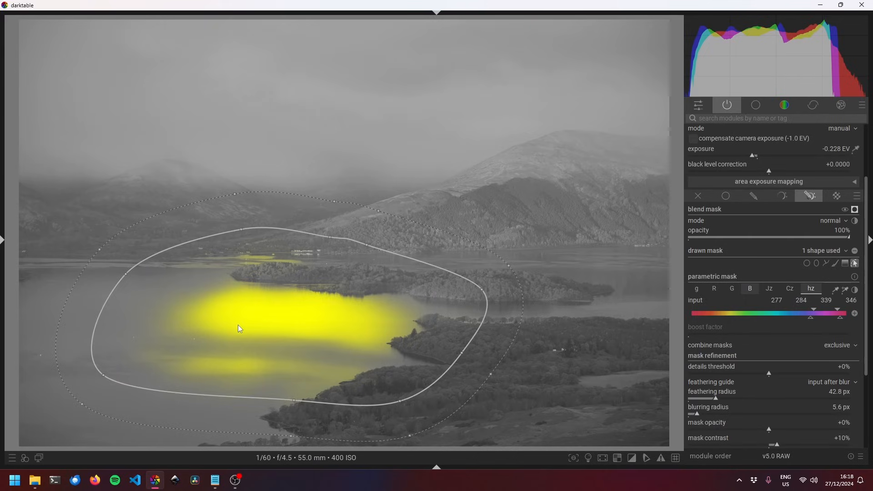
# - Invert the drawn mask's polarity to exclude the lake reflection, and show the path for editing
pyautogui.click(855, 251)
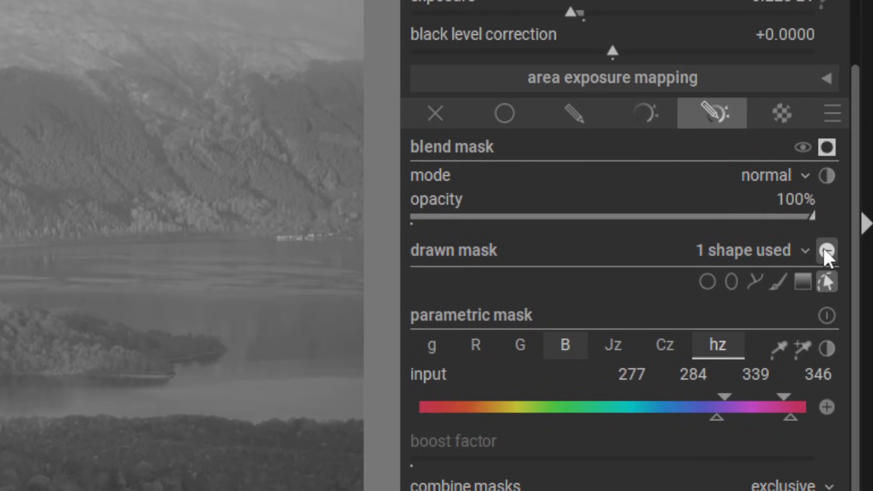
pyautogui.click(826, 250)
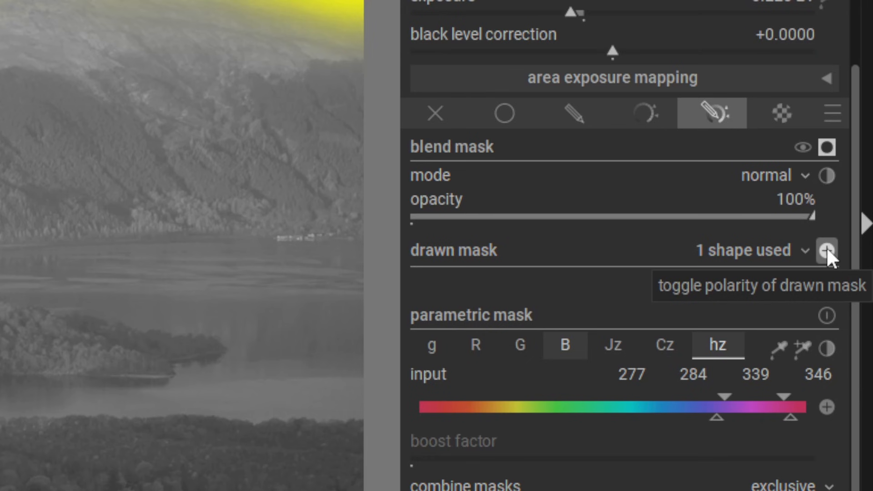
pyautogui.click(825, 279)
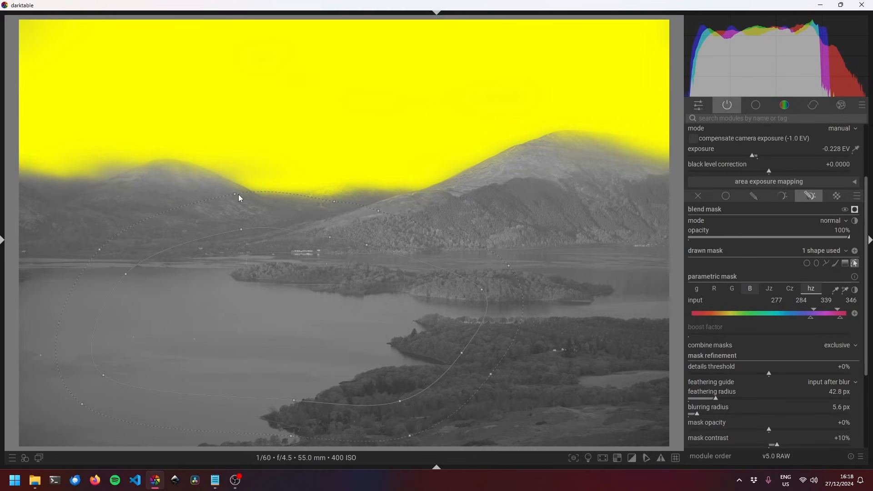
# - Reduce the path's feather, set its size to 25.00% and shift it slightly over the lake reflection
pyautogui.scroll(-2, 280, 291)
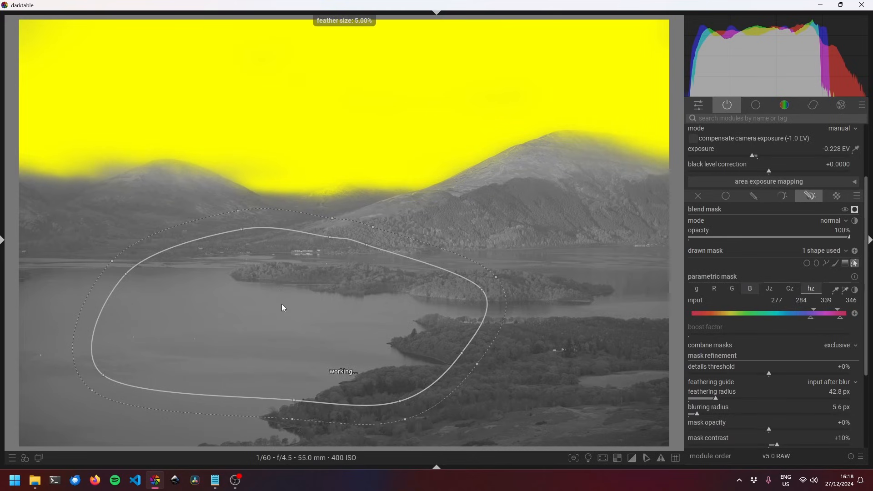
pyautogui.scroll(-3, 282, 307)
pyautogui.scroll(3, 281, 312)
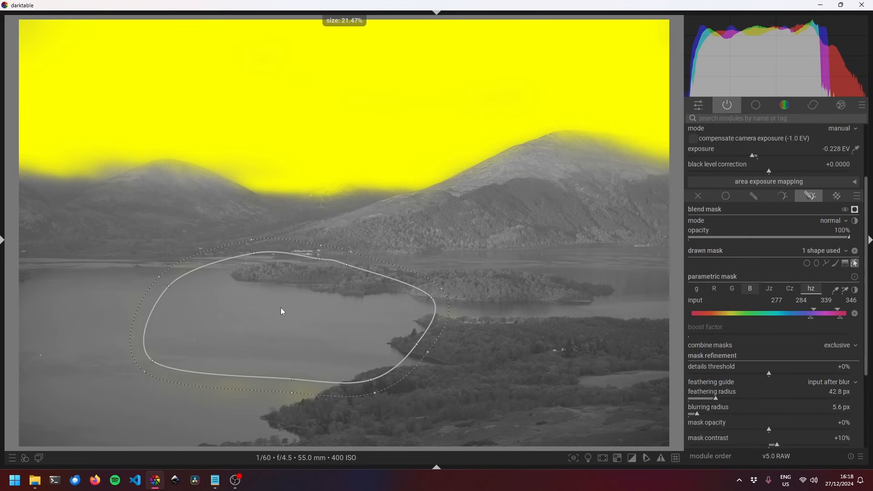
pyautogui.scroll(2, 282, 312)
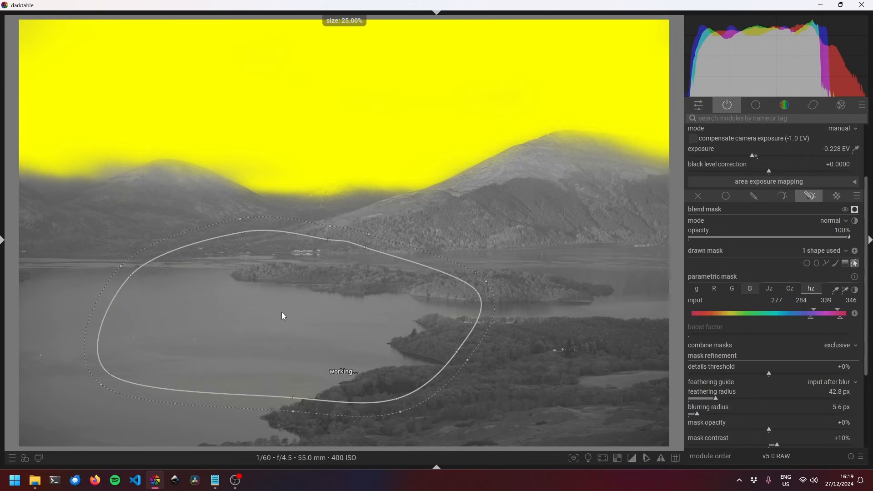
pyautogui.moveTo(322, 328); pyautogui.dragTo(330, 329)
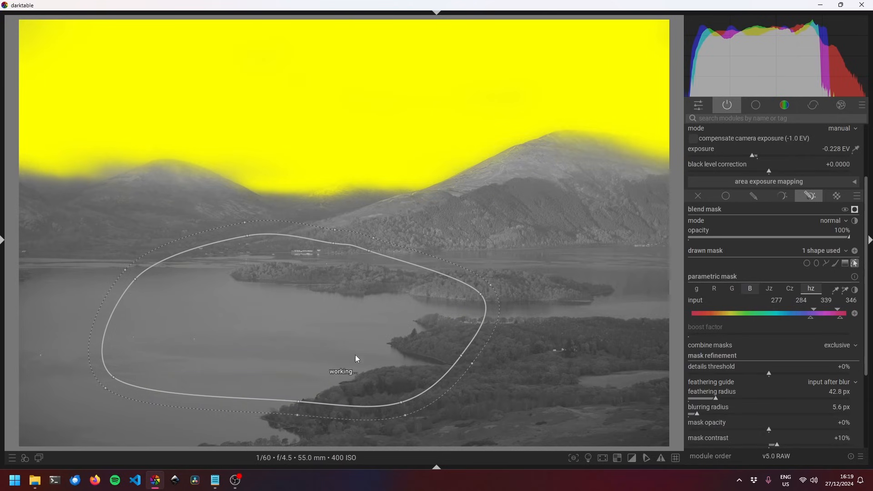
# - Reshape the path more tightly around the lake reflection by moving its nodes inward, and hide the mask overlay
pyautogui.moveTo(479, 297); pyautogui.dragTo(405, 304)
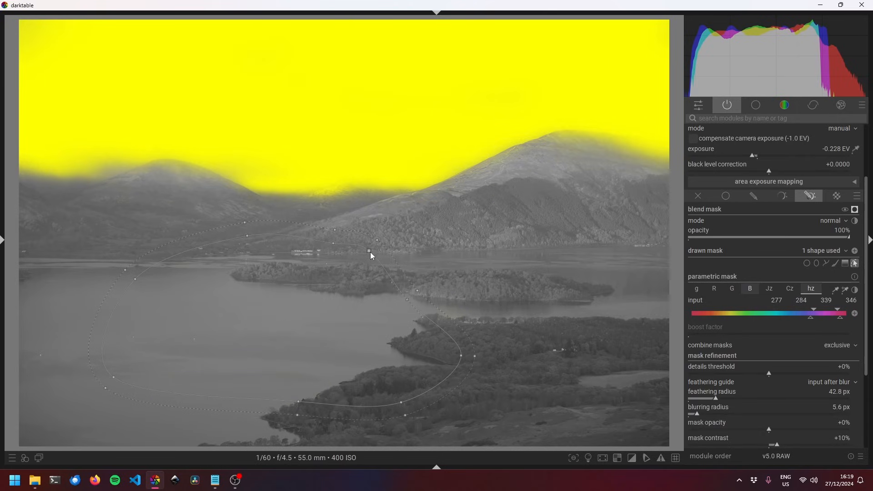
pyautogui.moveTo(247, 236); pyautogui.dragTo(250, 245)
pyautogui.moveTo(135, 279); pyautogui.dragTo(144, 274)
pyautogui.moveTo(116, 381); pyautogui.dragTo(121, 379)
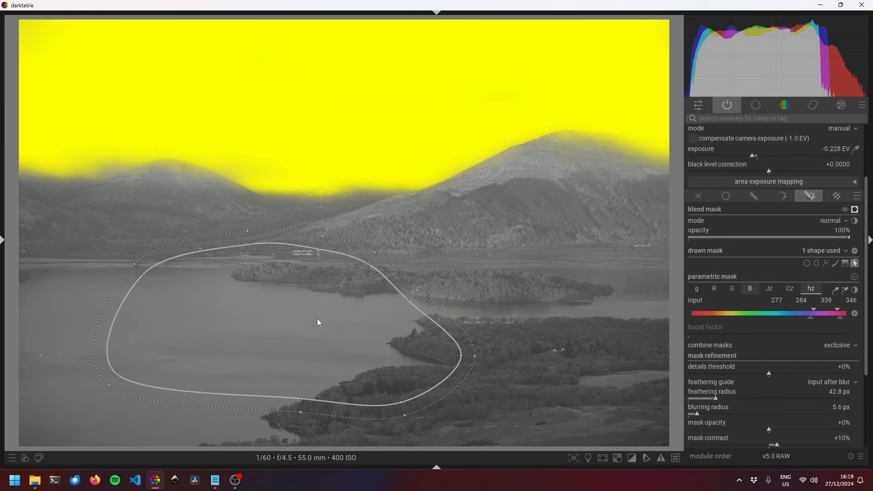
pyautogui.hotkey('ctrl', 'shift', 'j')
pyautogui.click(854, 210)
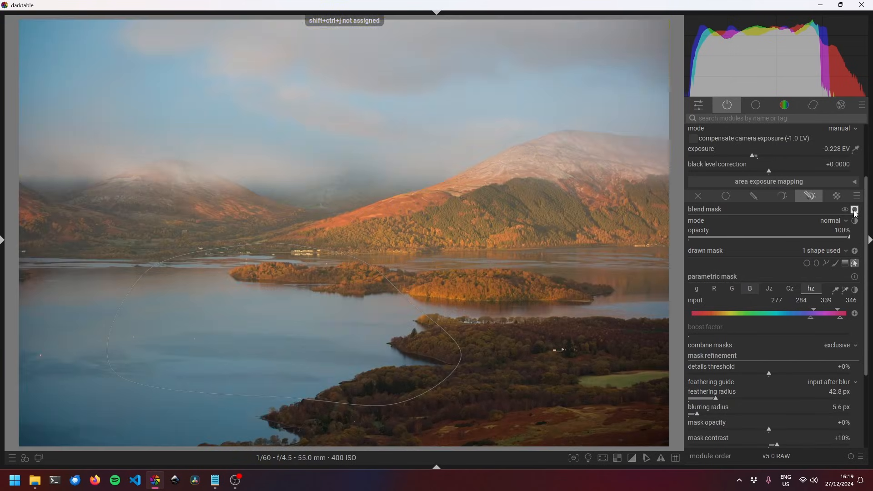
# - Hide the path outline and switch the second exposure instance off and on repeatedly to compare the landscape before and after
pyautogui.click(855, 264)
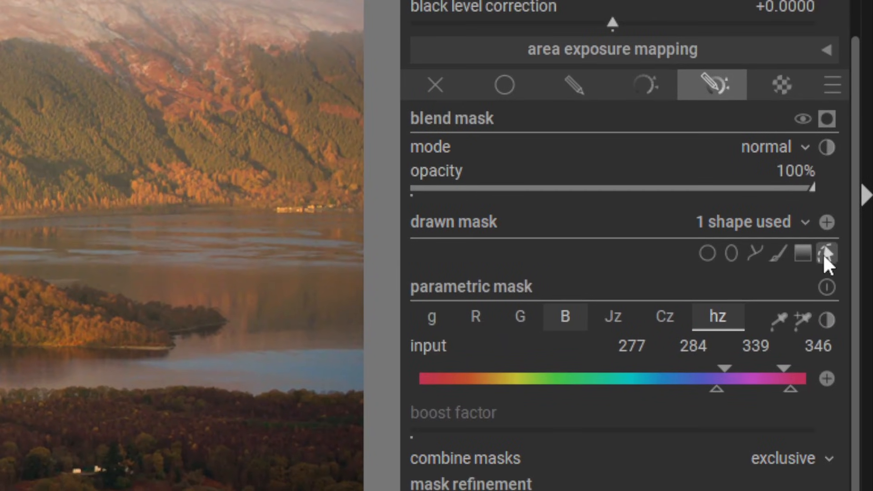
pyautogui.hotkey('shift', 'ctrl', 'z')
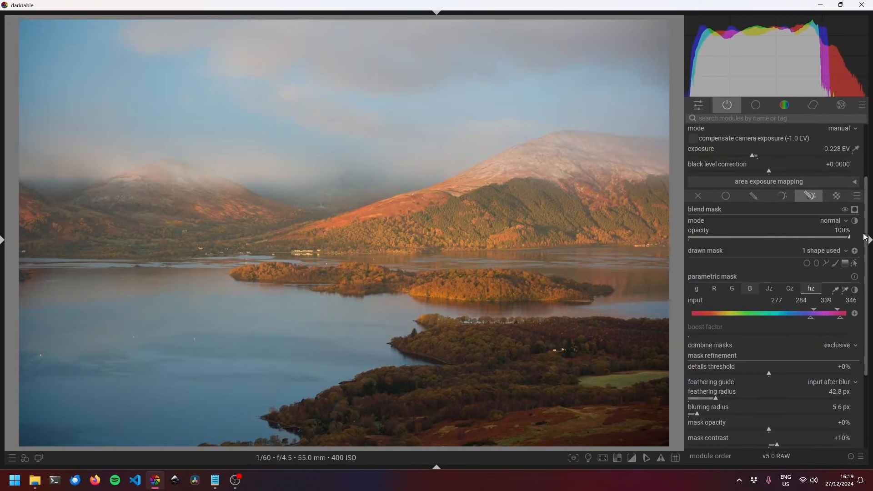
pyautogui.scroll(4, 865, 237)
pyautogui.click(690, 198)
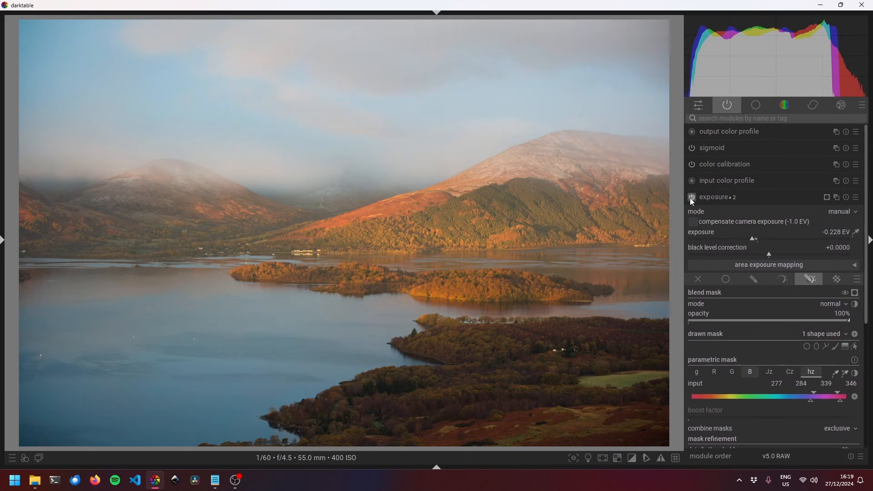
pyautogui.click(690, 197)
pyautogui.click(690, 197)
pyautogui.click(689, 199)
pyautogui.click(689, 199)
pyautogui.click(689, 199)
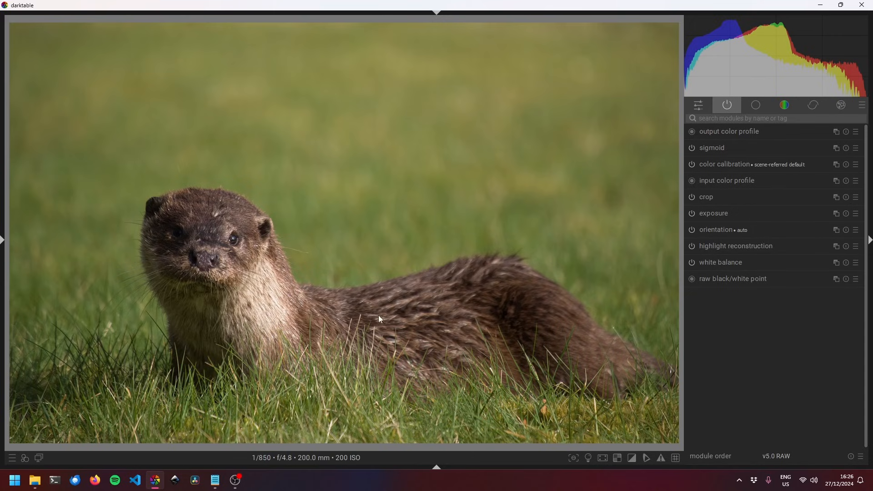
# - Find the diffuse or sharpen module for the otter photo and apply the "sharpen demosaicing: no AA filter" preset
pyautogui.hotkey('ctrl', 'shift', 'q')
pyautogui.click(734, 119)
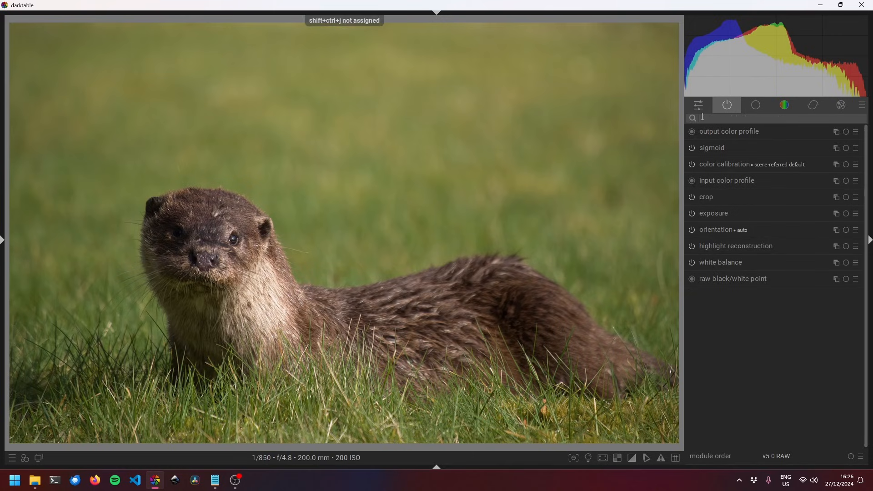
pyautogui.write('diffuse')
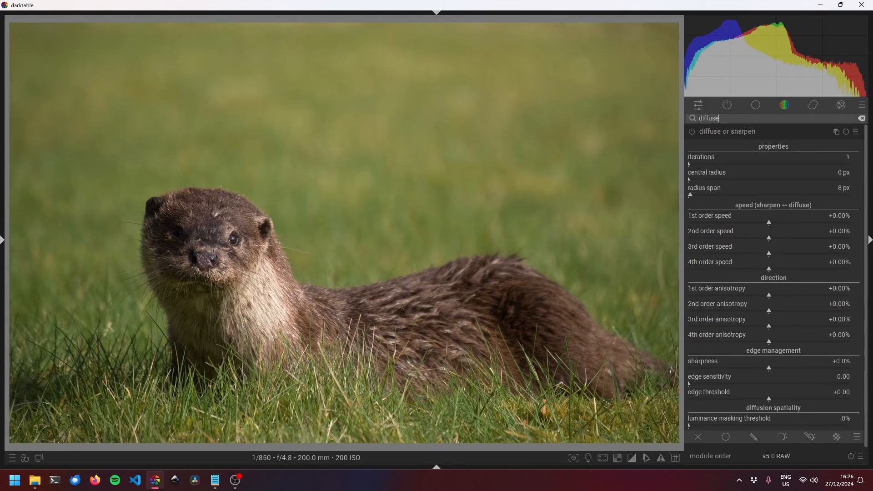
pyautogui.rightClick(779, 133)
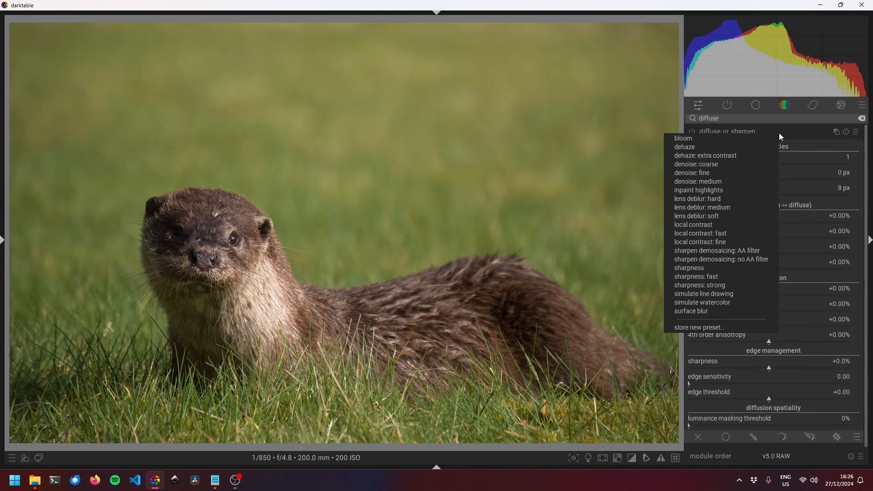
pyautogui.click(749, 260)
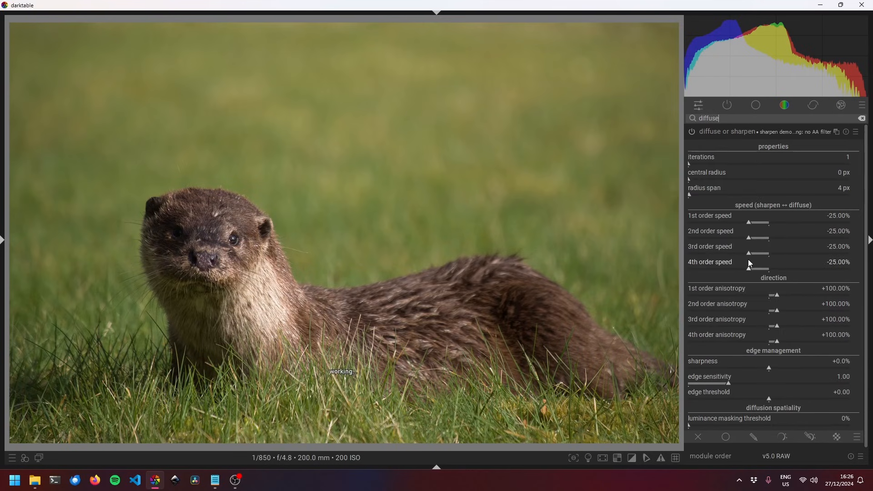
pyautogui.click(733, 126)
pyautogui.click(728, 126)
# - Enable a parametric mask on diffuse or sharpen and display the mask overlay
pyautogui.click(783, 437)
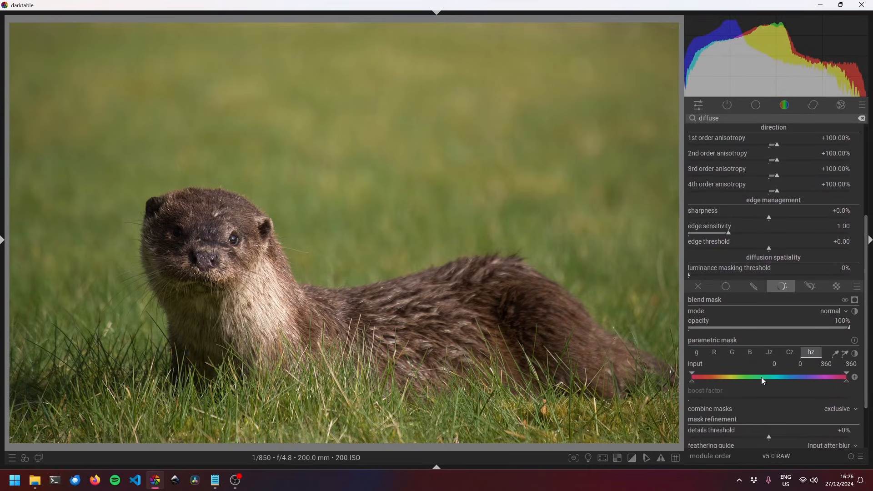
pyautogui.press('c')
pyautogui.click(854, 301)
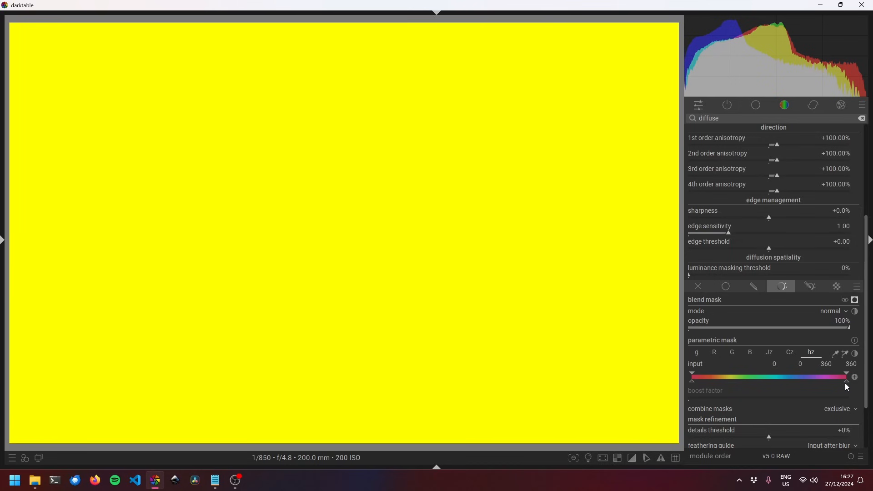
# - Limit the hz channel's fully selected range to 0–77 and fade its upper edge out to 96 to select the otter
pyautogui.moveTo(845, 383); pyautogui.dragTo(728, 387)
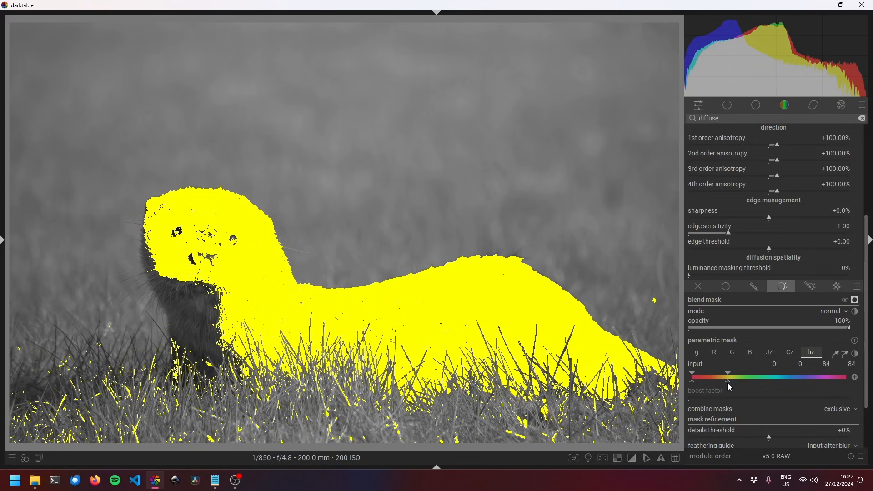
pyautogui.moveTo(727, 383); pyautogui.dragTo(725, 382)
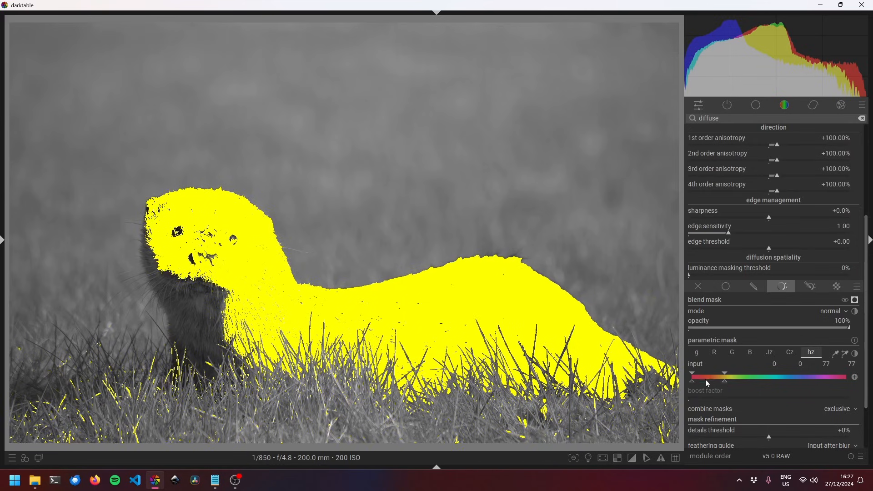
pyautogui.moveTo(692, 382)
pyautogui.mouseDown()
pyautogui.moveTo(713, 376)
pyautogui.moveTo(682, 372)
pyautogui.mouseUp()
pyautogui.moveTo(725, 380); pyautogui.dragTo(736, 380)
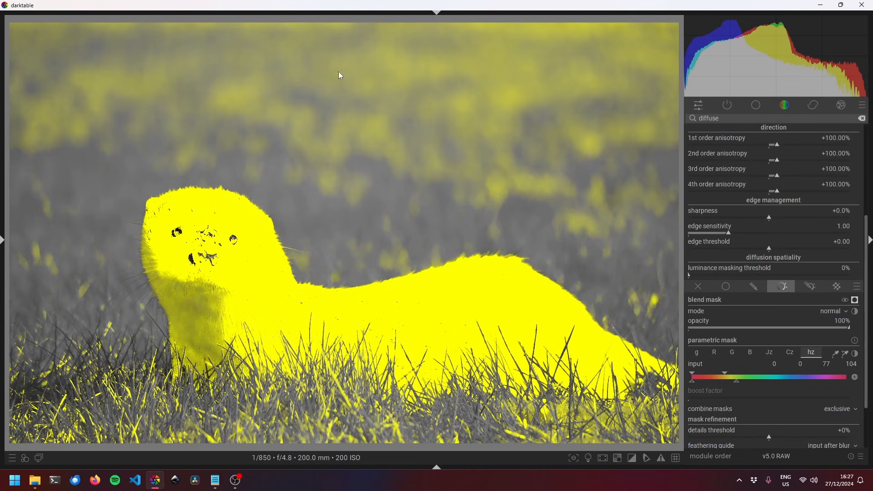
pyautogui.moveTo(738, 380); pyautogui.dragTo(736, 382)
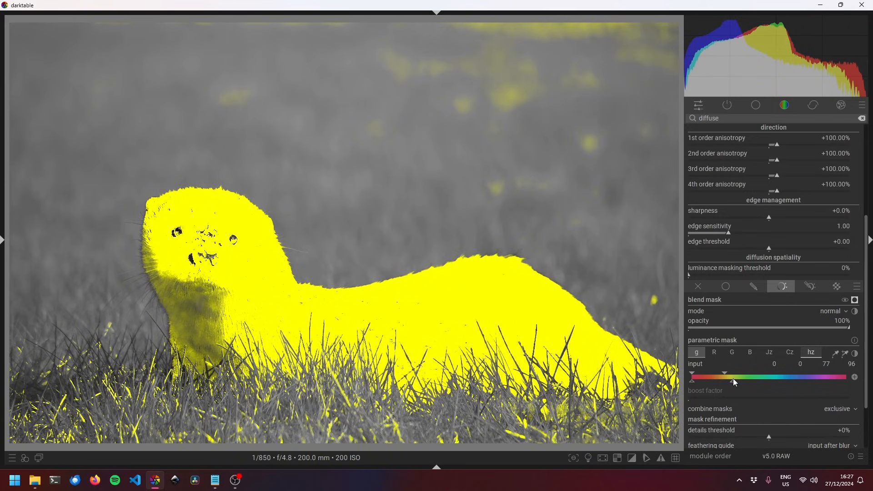
pyautogui.hotkey('ctrl', 'shift', 'j')
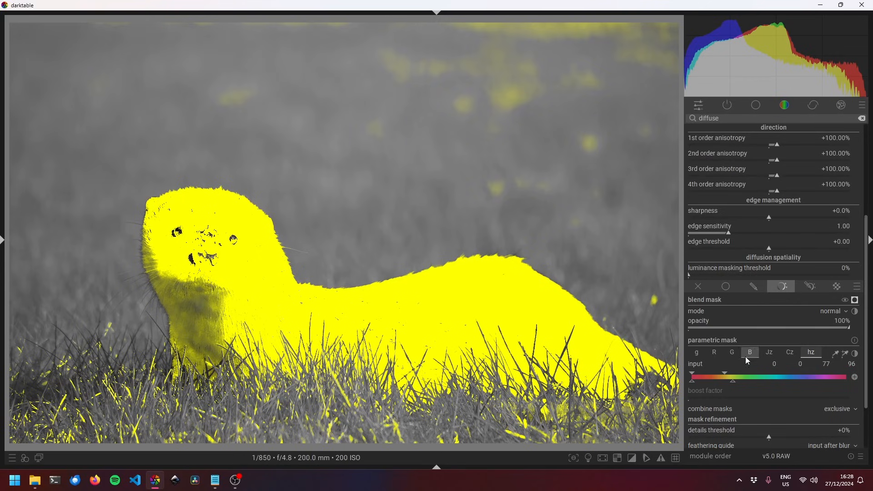
# - Refine the mask with a 26.0 px feathering radius, 5.3 px blurring radius, +55% mask contrast and slightly higher mask opacity
pyautogui.moveTo(867, 315); pyautogui.dragTo(866, 357)
pyautogui.moveTo(698, 397)
pyautogui.mouseDown()
pyautogui.moveTo(708, 397)
pyautogui.moveTo(696, 412)
pyautogui.mouseUp()
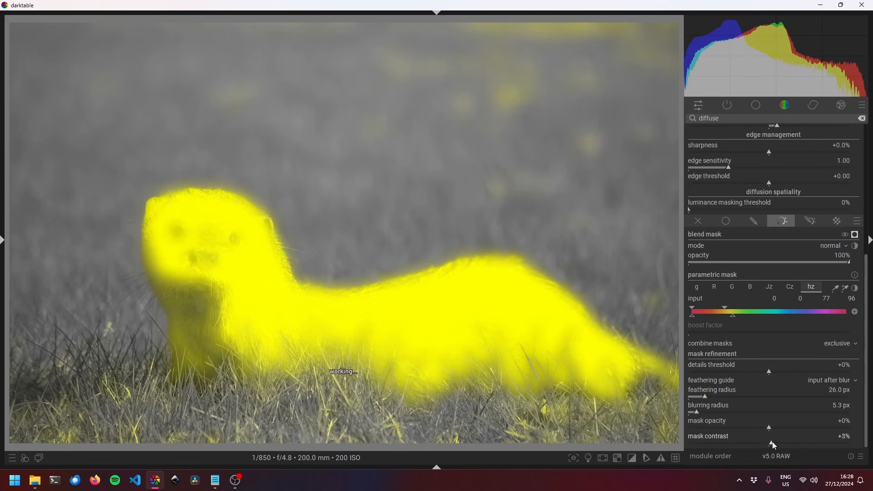
pyautogui.moveTo(772, 441); pyautogui.dragTo(811, 442)
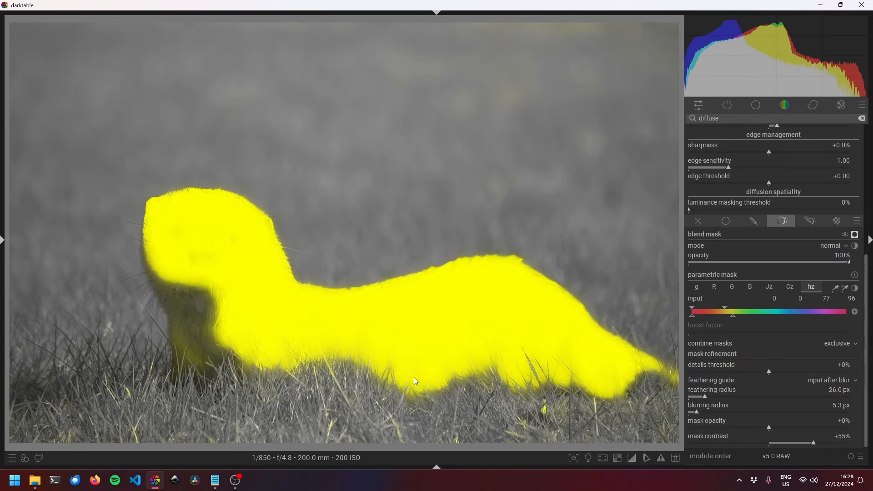
pyautogui.moveTo(771, 427); pyautogui.dragTo(775, 429)
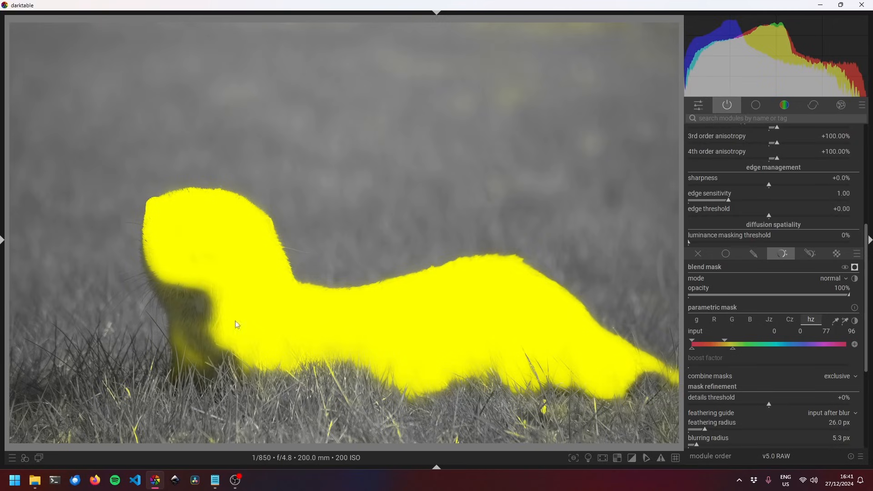
# - Set the parametric mask's hz range from the image by sampling a tall rectangle over the otter's face and chest
pyautogui.click(844, 321)
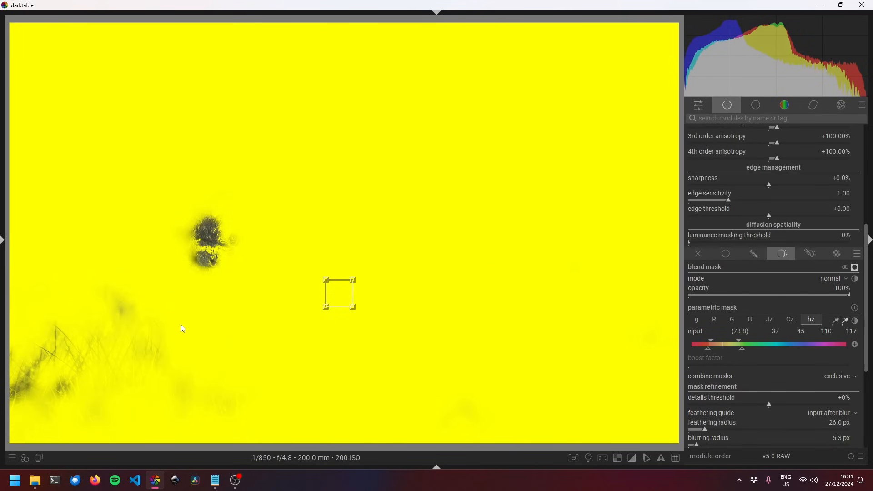
pyautogui.moveTo(220, 246); pyautogui.dragTo(195, 332)
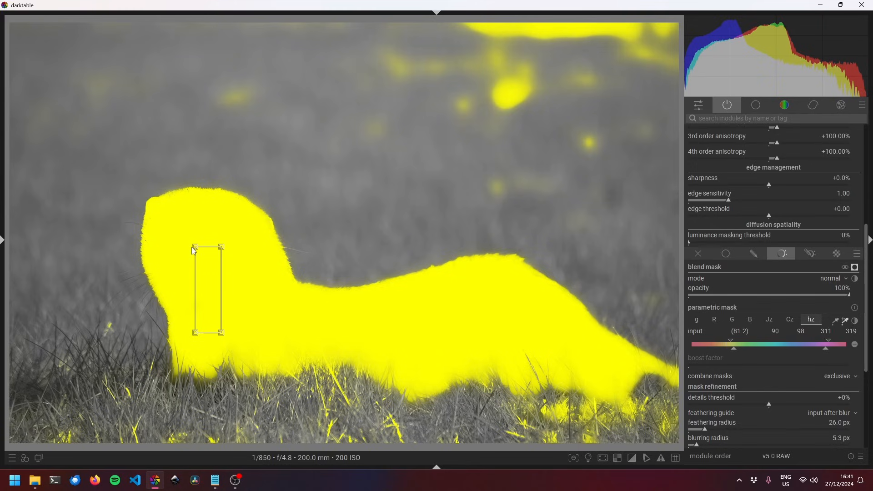
pyautogui.moveTo(195, 247); pyautogui.dragTo(227, 245)
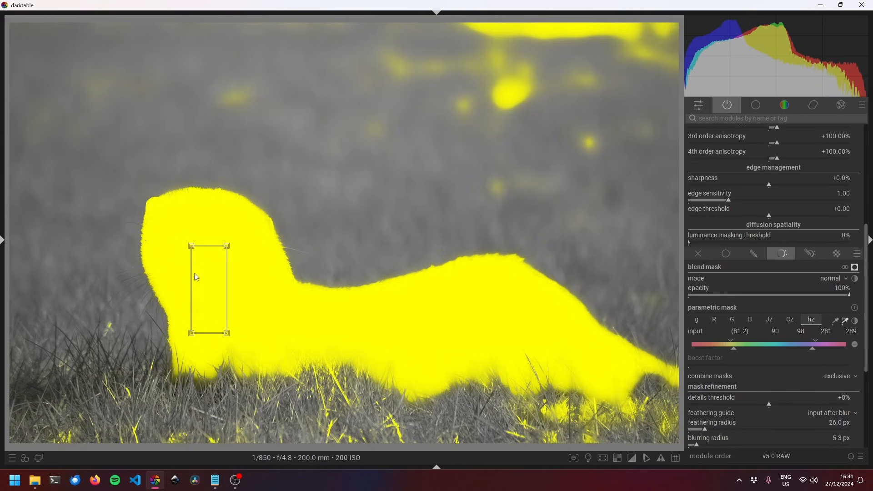
# - Switch to a combined drawn and parametric mask and draw a closed path loosely around the otter
pyautogui.click(811, 254)
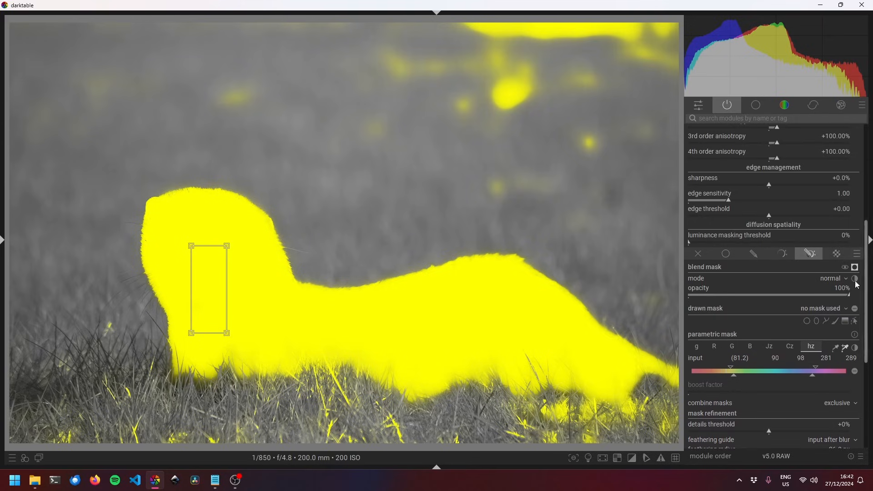
pyautogui.click(826, 321)
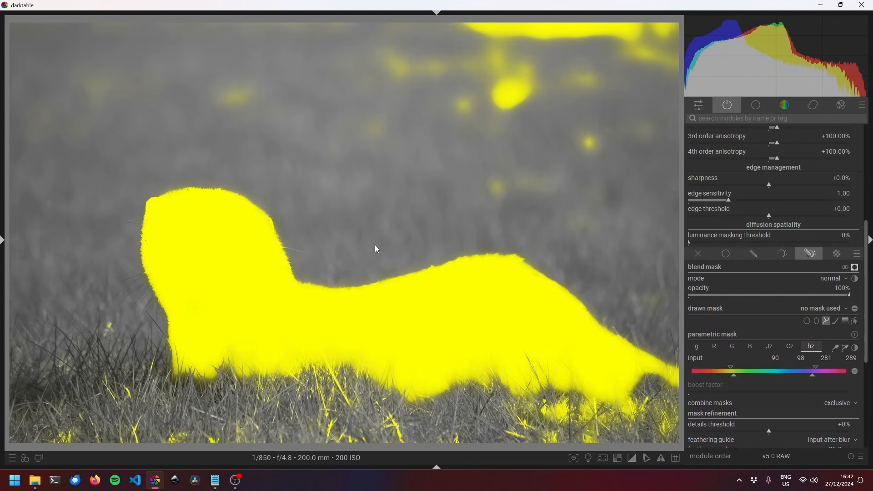
pyautogui.click(216, 155)
pyautogui.click(116, 198)
pyautogui.click(114, 355)
pyautogui.click(179, 406)
pyautogui.click(682, 346)
pyautogui.click(419, 239)
pyautogui.rightClick(420, 239)
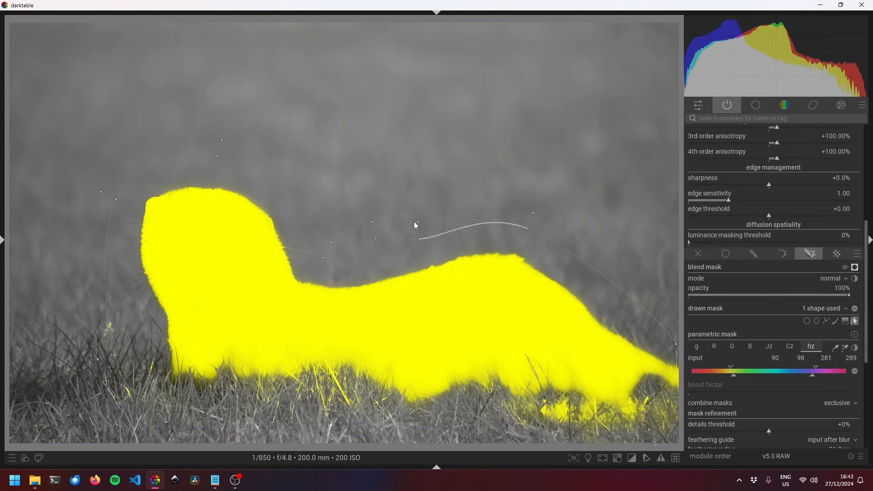
# - Invert the drawn mask's polarity to inspect the area outside the path, and switch it back
pyautogui.click(854, 309)
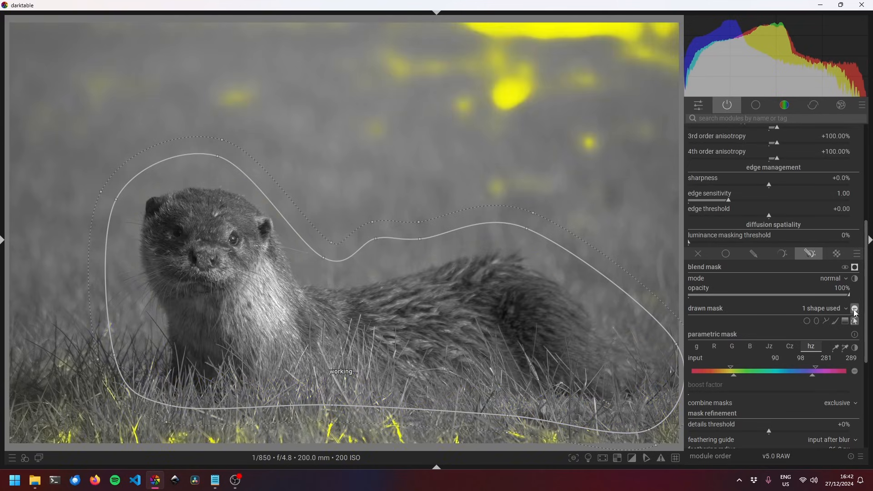
pyautogui.click(855, 309)
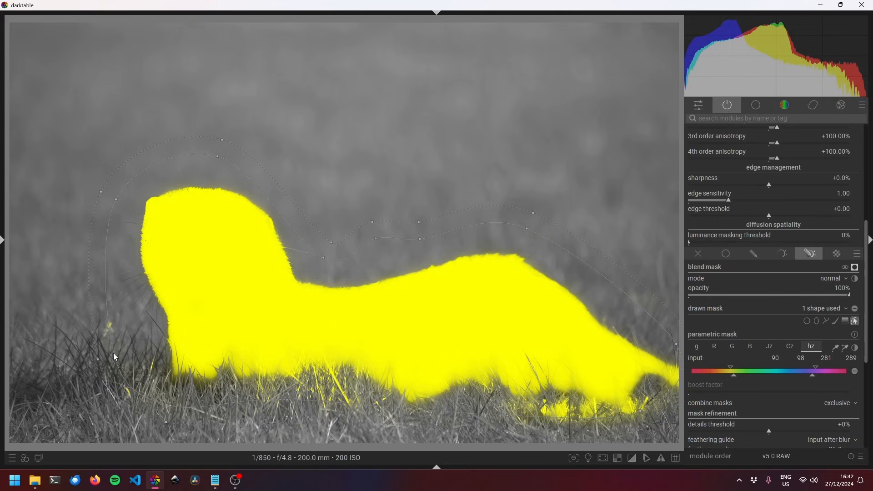
# - Tighten the path around the otter by moving its nodes inward, and hide the mask overlay and path outline
pyautogui.moveTo(113, 353); pyautogui.dragTo(149, 351)
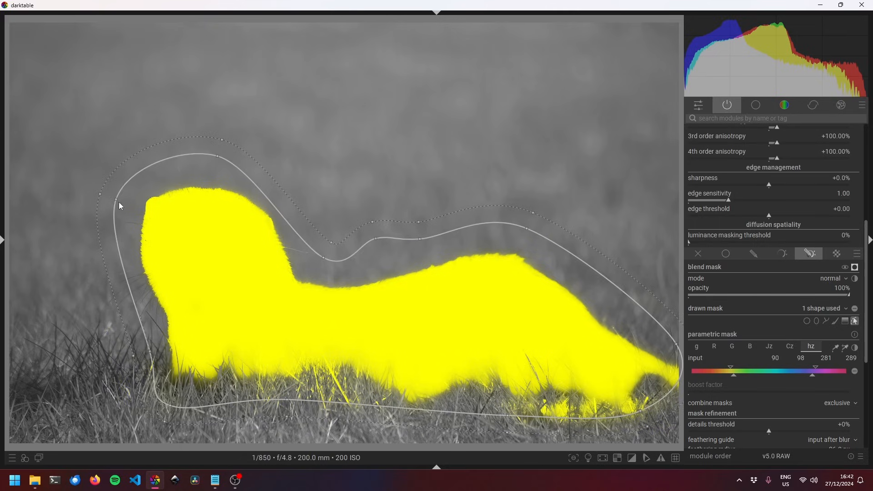
pyautogui.moveTo(116, 199); pyautogui.dragTo(122, 202)
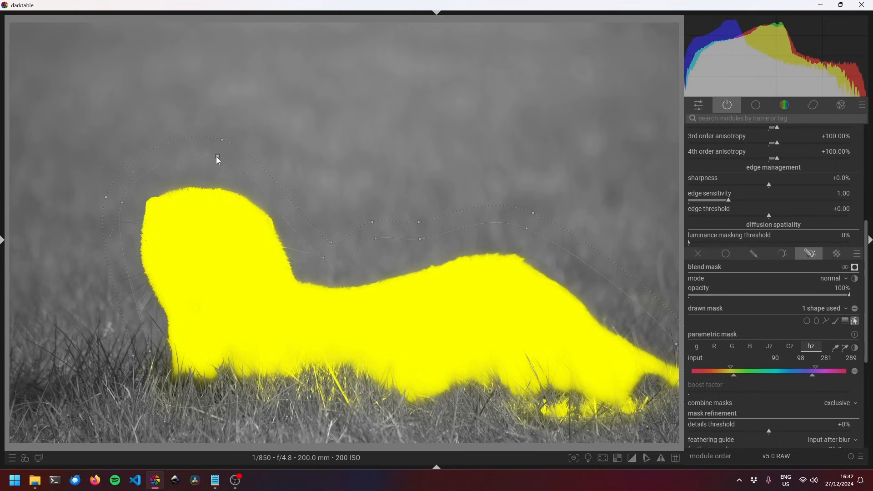
pyautogui.moveTo(224, 174); pyautogui.dragTo(227, 176)
pyautogui.moveTo(323, 256); pyautogui.dragTo(326, 271)
pyautogui.moveTo(375, 239); pyautogui.dragTo(381, 252)
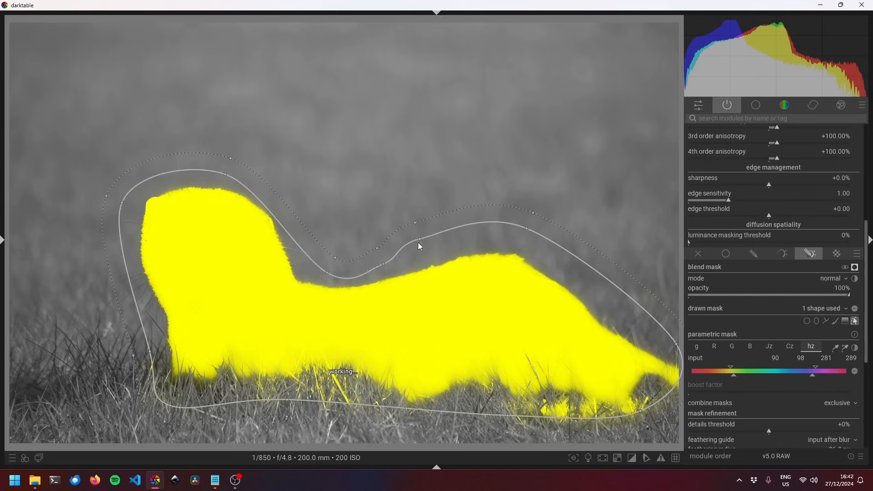
pyautogui.moveTo(527, 228); pyautogui.dragTo(529, 253)
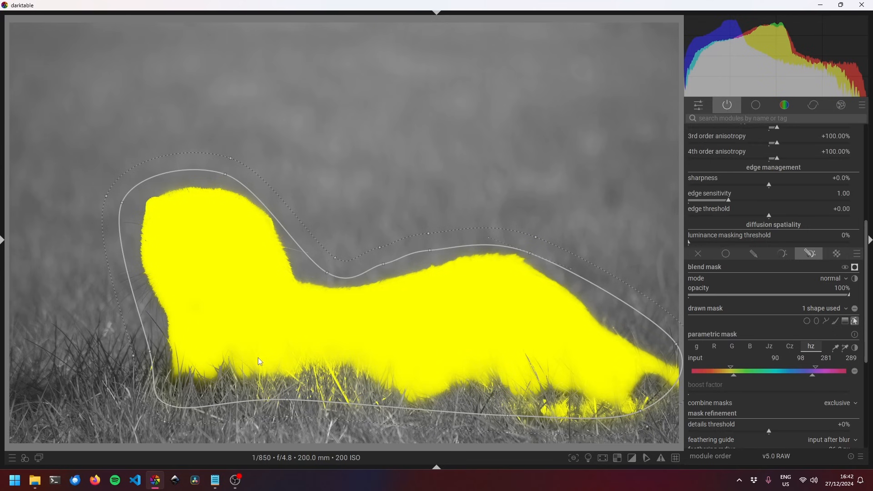
pyautogui.click(854, 267)
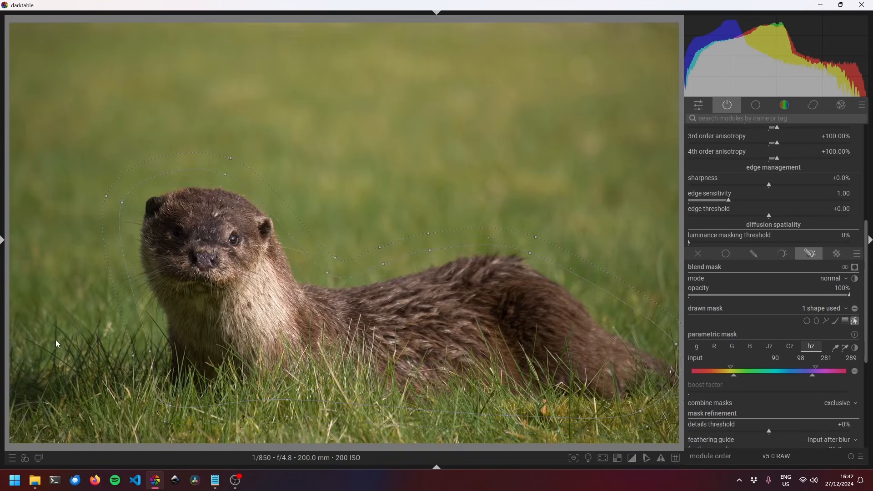
pyautogui.click(857, 322)
# - Add a second instance of diffuse or sharpen and apply the "lens deblur: medium" preset to it
pyautogui.scroll(4, 866, 291)
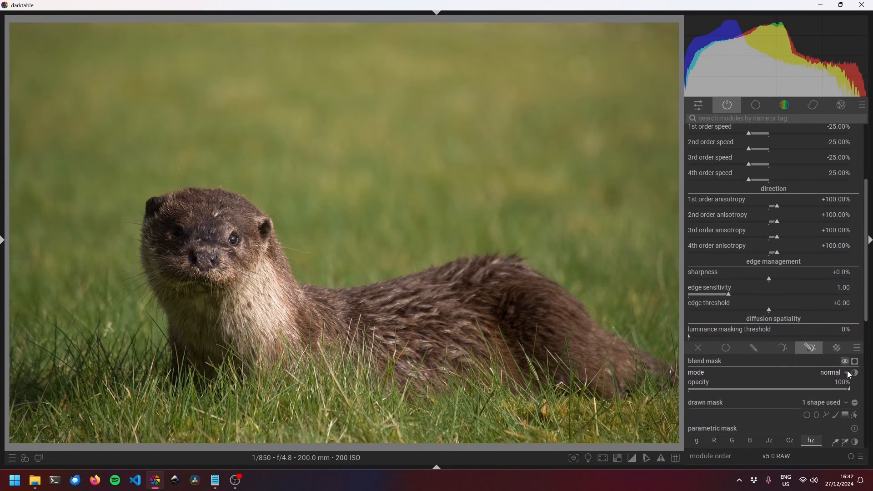
pyautogui.scroll(5, 864, 232)
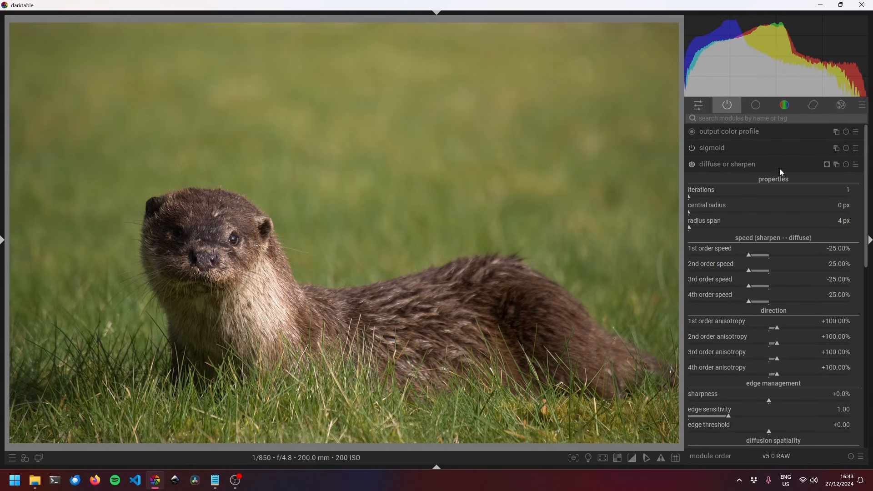
pyautogui.rightClick(836, 165)
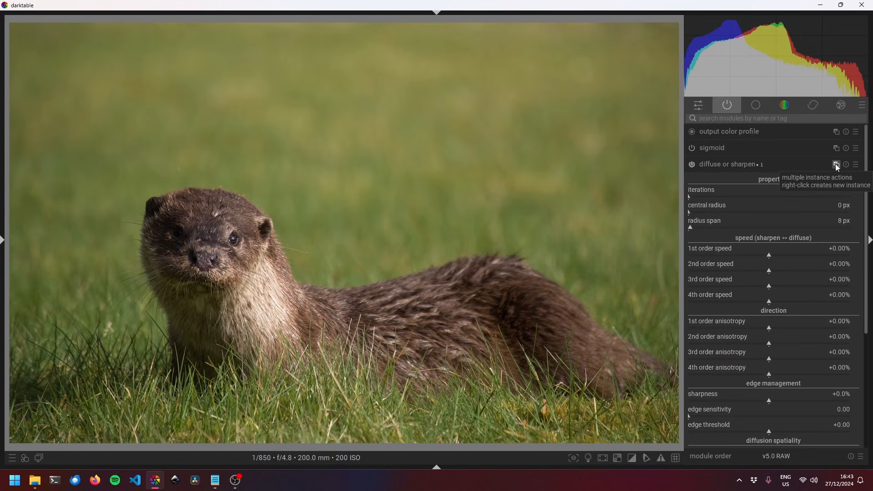
pyautogui.rightClick(779, 164)
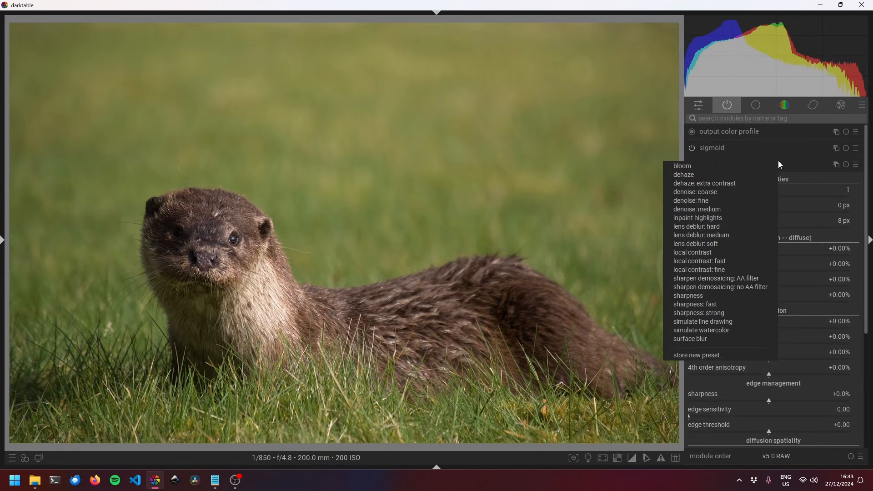
pyautogui.click(720, 234)
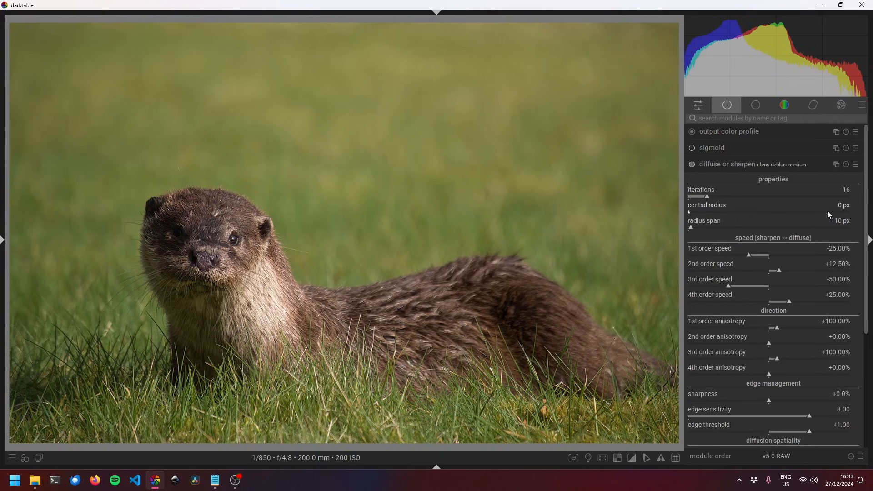
# - Restrict the lens deblur instance with a raster mask taken from the first diffuse or sharpen module, and toggle the mask display
pyautogui.moveTo(865, 204); pyautogui.dragTo(861, 291)
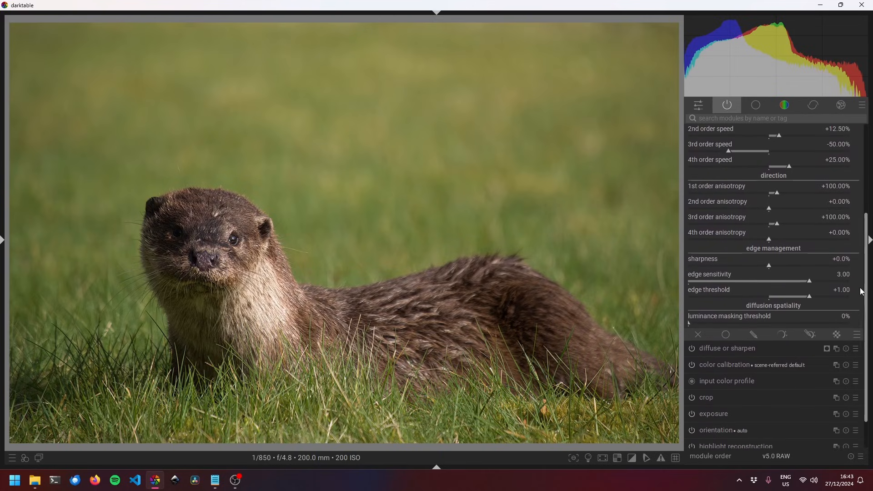
pyautogui.click(836, 337)
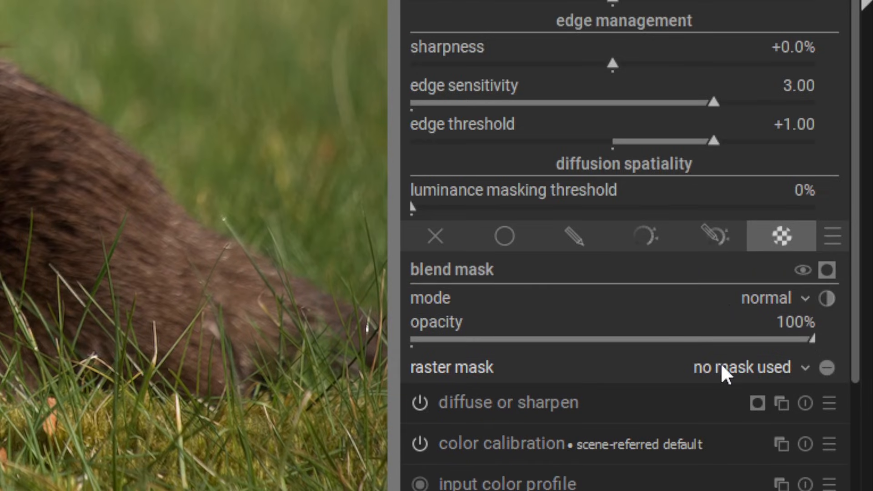
pyautogui.click(748, 370)
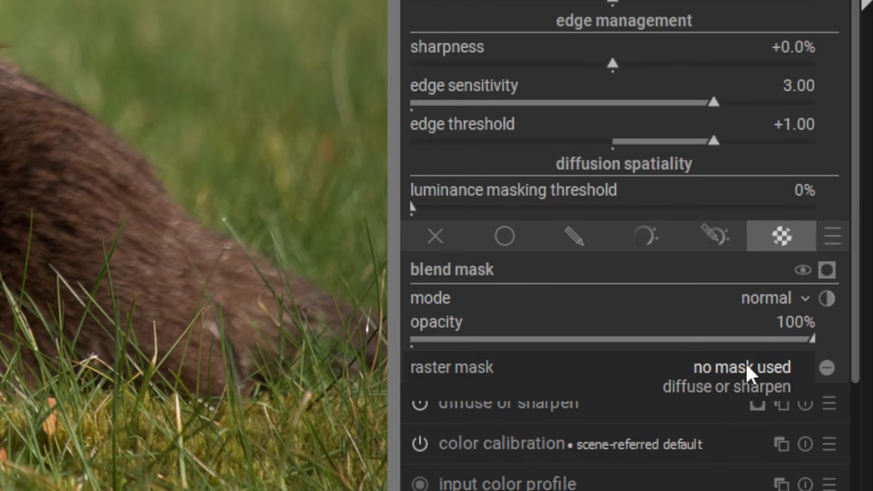
pyautogui.click(709, 392)
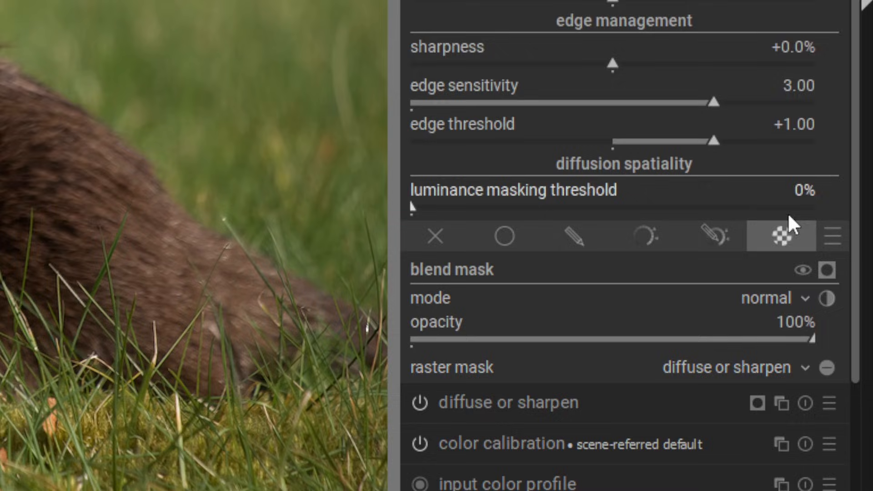
pyautogui.click(827, 271)
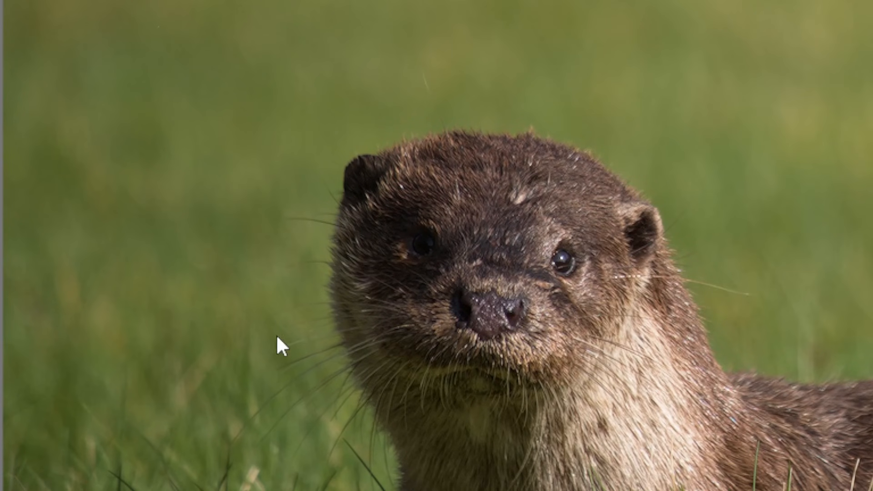
pyautogui.hotkey('ctrl', 'shift', 'z')
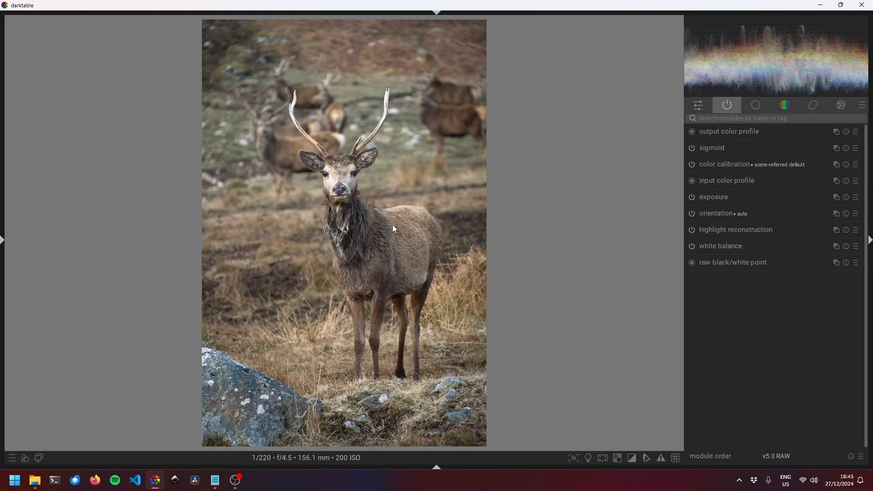
# - Create a new exposure instance on the stag photo and give it a parametric mask
pyautogui.click(839, 196)
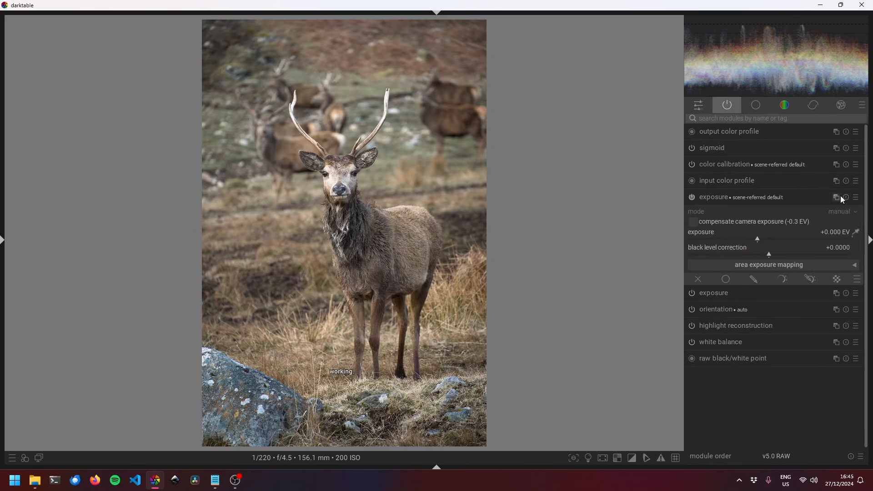
pyautogui.click(781, 279)
pyautogui.scroll(-4, 762, 282)
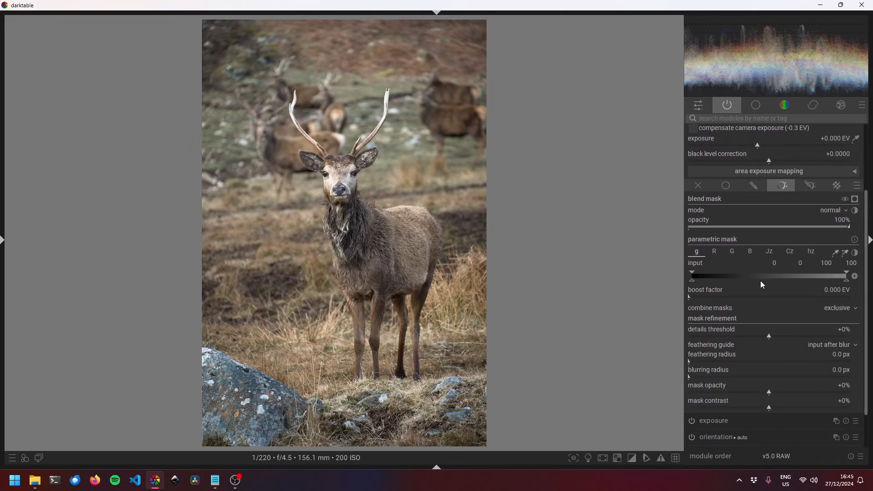
# - Examine the parametric mask's g, R, G, B, Jz, Cz and hz channels on the stag photo, and switch off the extra exposure instance
pyautogui.moveTo(755, 276)
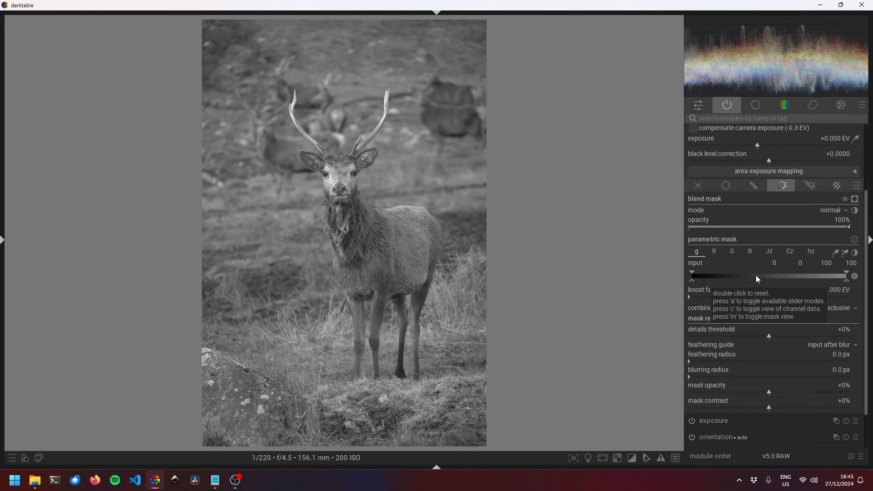
pyautogui.click(714, 251)
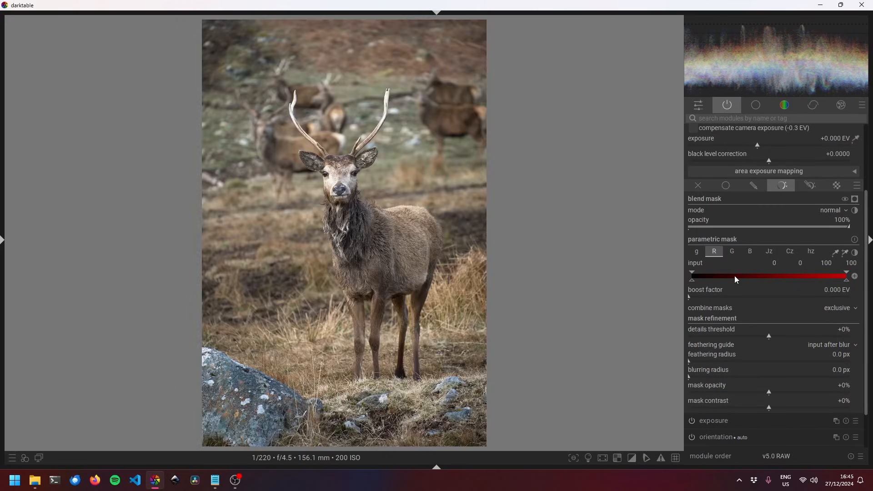
pyautogui.click(725, 251)
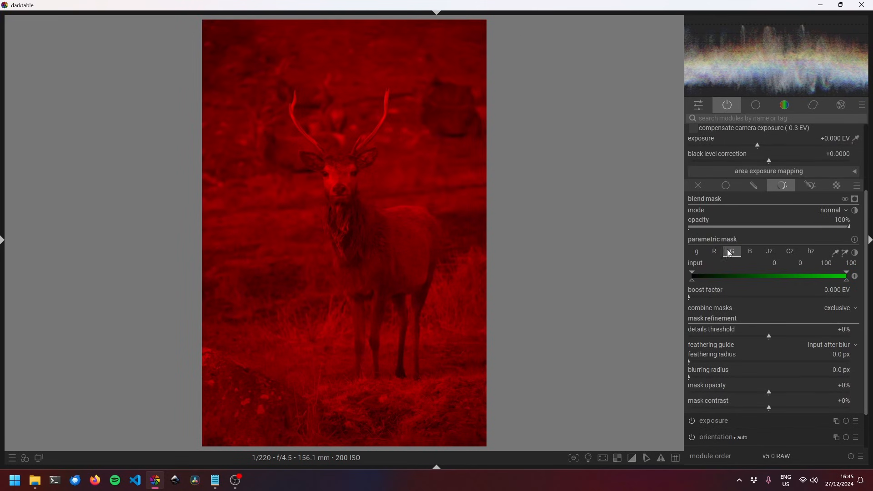
pyautogui.click(749, 251)
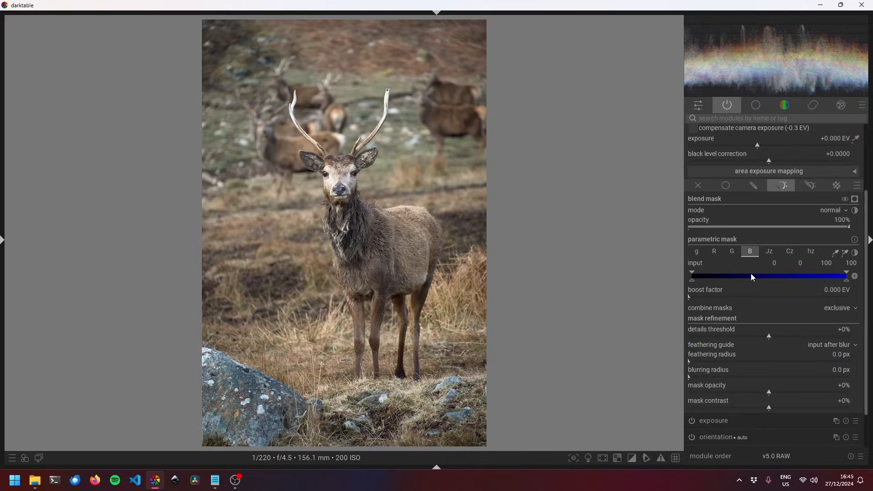
pyautogui.click(770, 251)
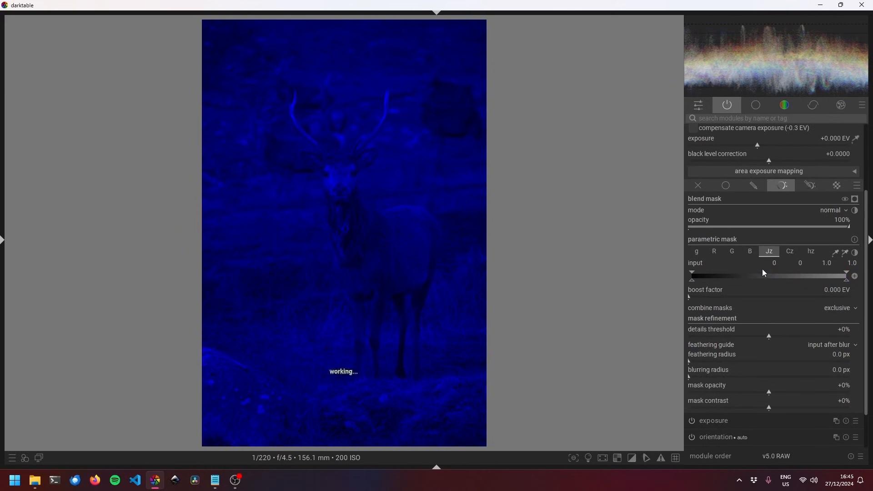
pyautogui.click(789, 251)
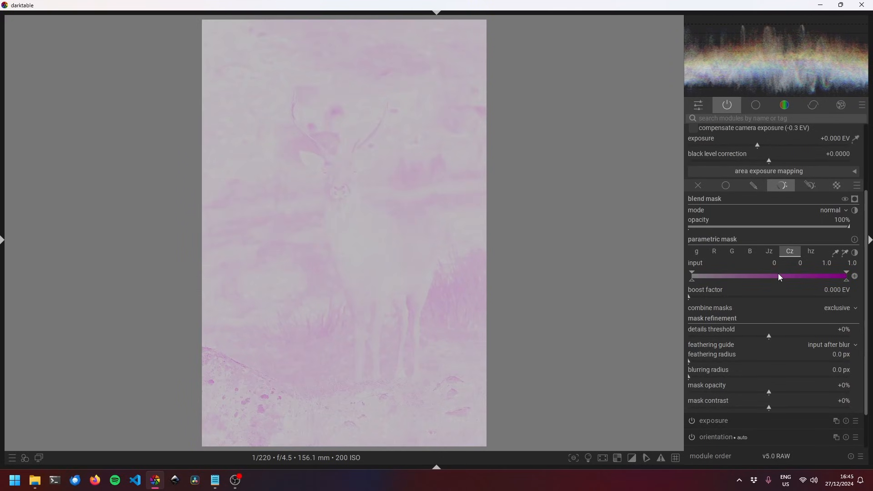
pyautogui.click(810, 251)
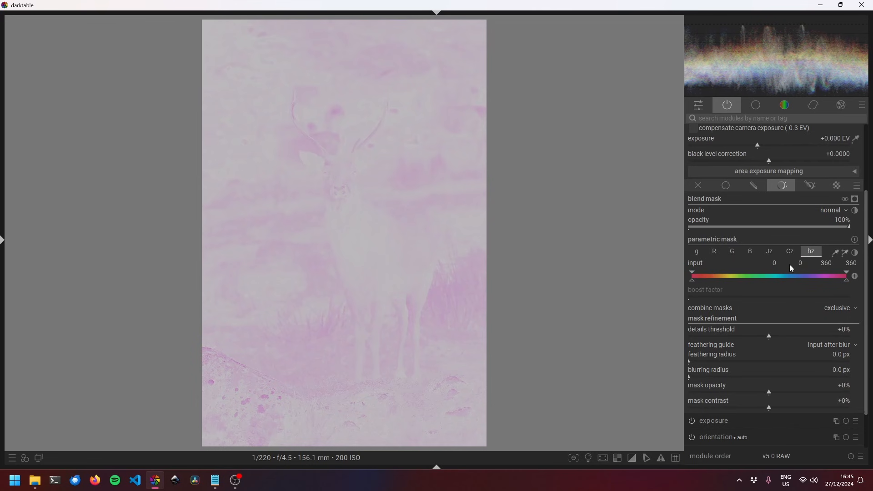
pyautogui.moveTo(777, 274)
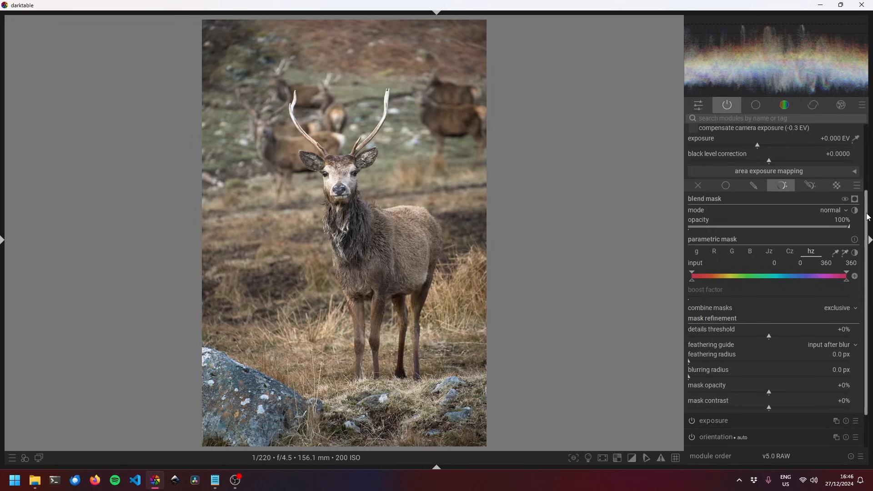
pyautogui.scroll(3, 687, 161)
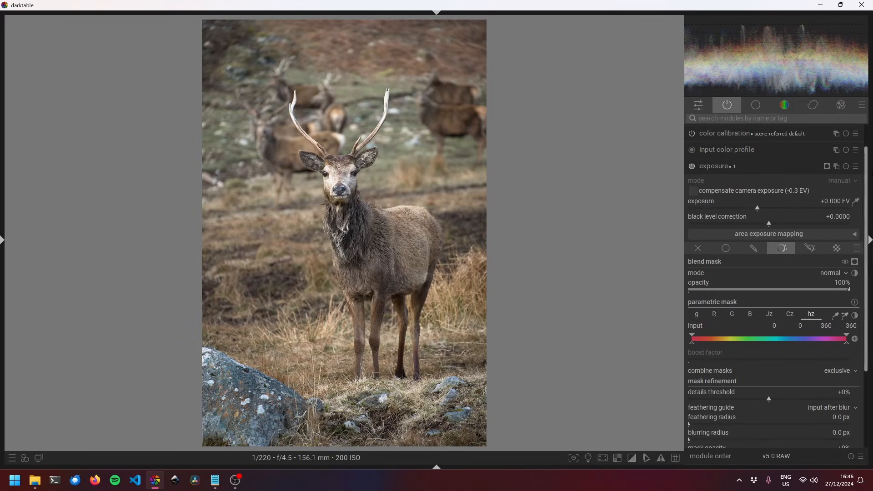
pyautogui.click(711, 168)
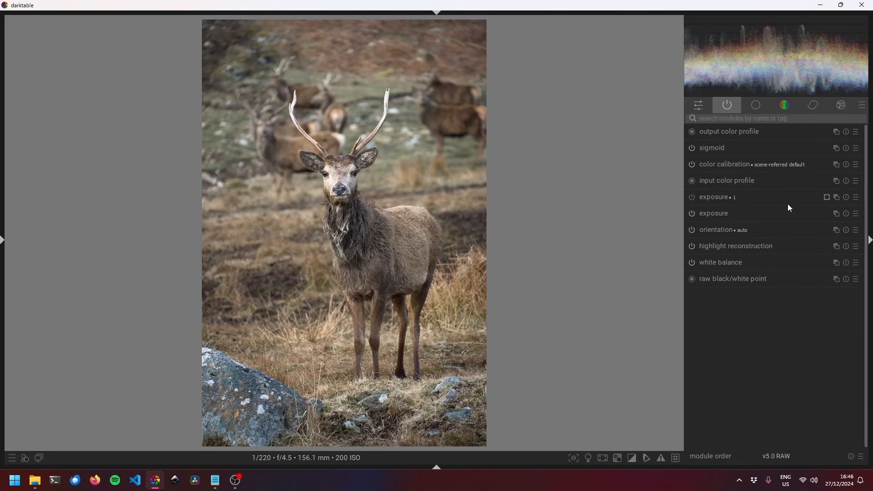
# - Find diffuse or sharpen, apply the "sharpen demosaicing: no AA filter" preset, and set the iterations to 5
pyautogui.click(755, 119)
pyautogui.write('dif')
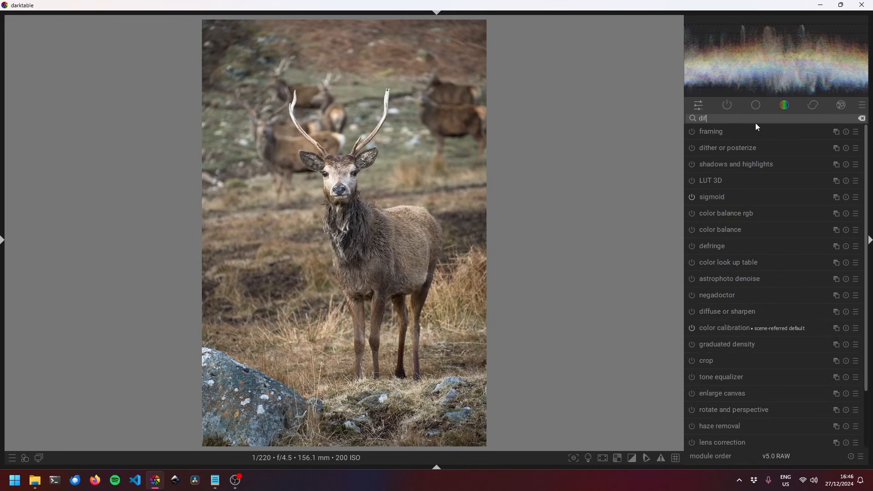
pyautogui.write('fuse')
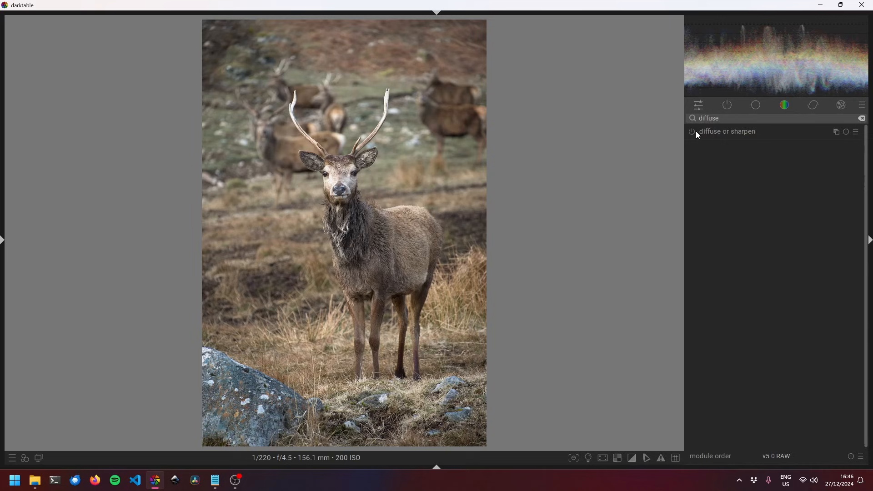
pyautogui.click(730, 134)
pyautogui.rightClick(781, 133)
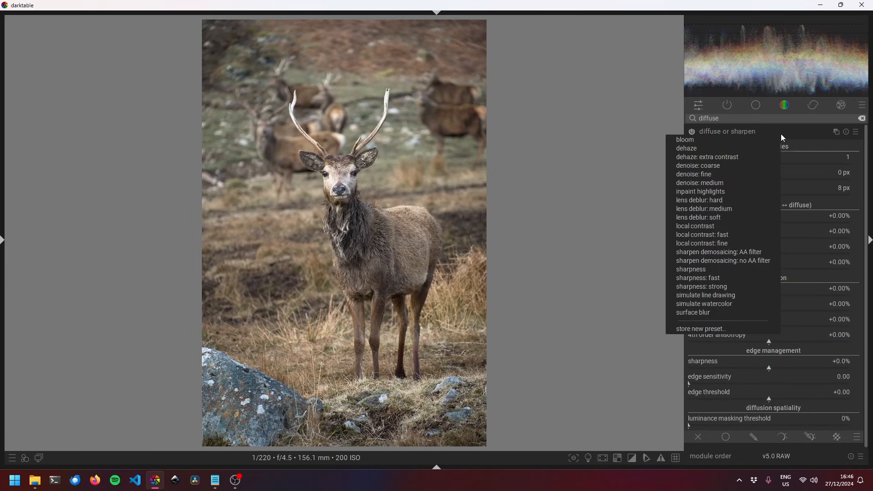
pyautogui.click(749, 258)
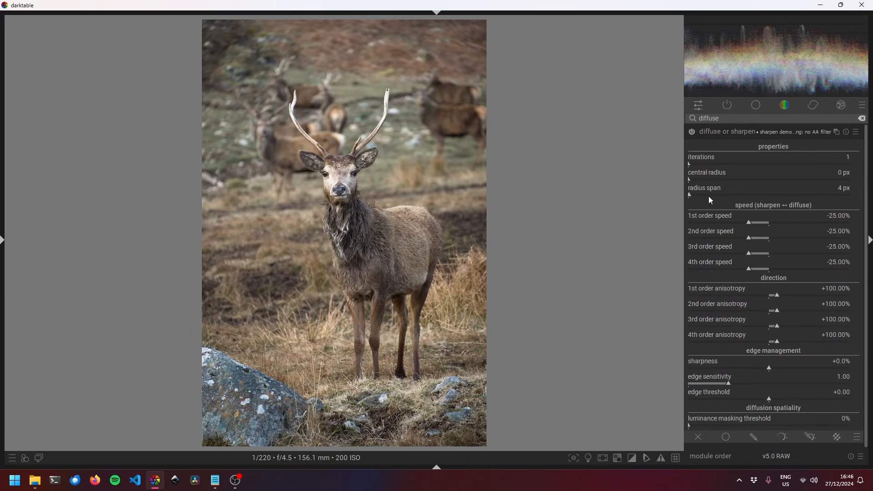
pyautogui.scroll(4, 692, 160)
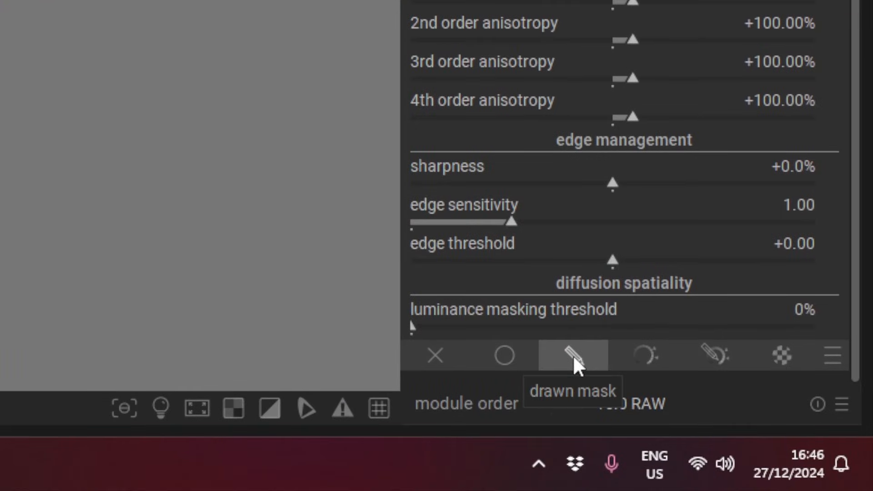
# - Enable a drawn mask on diffuse or sharpen and try drawing a path on the stag photo
pyautogui.click(753, 439)
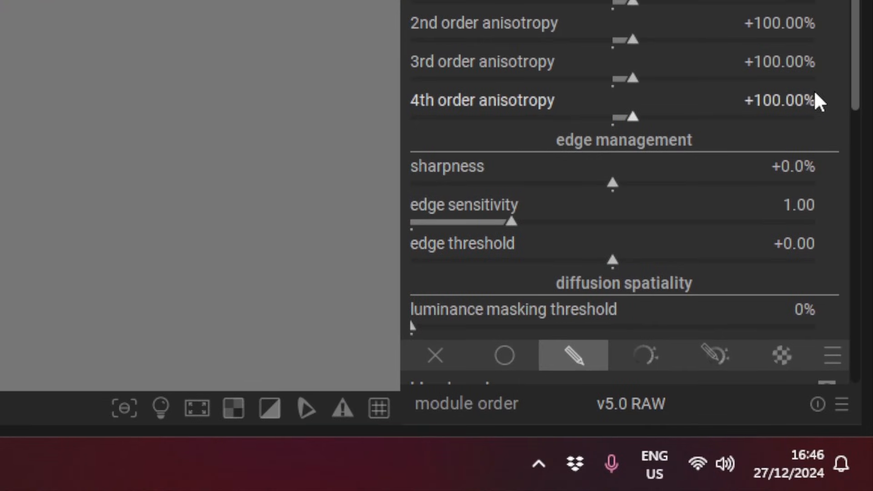
pyautogui.scroll(-10, 858, 68)
pyautogui.scroll(3, 627, 191)
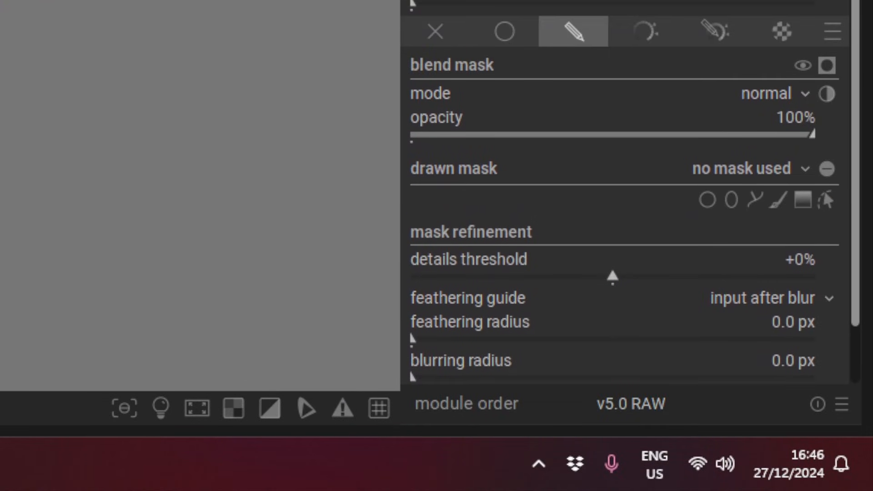
pyautogui.scroll(-1, 746, 249)
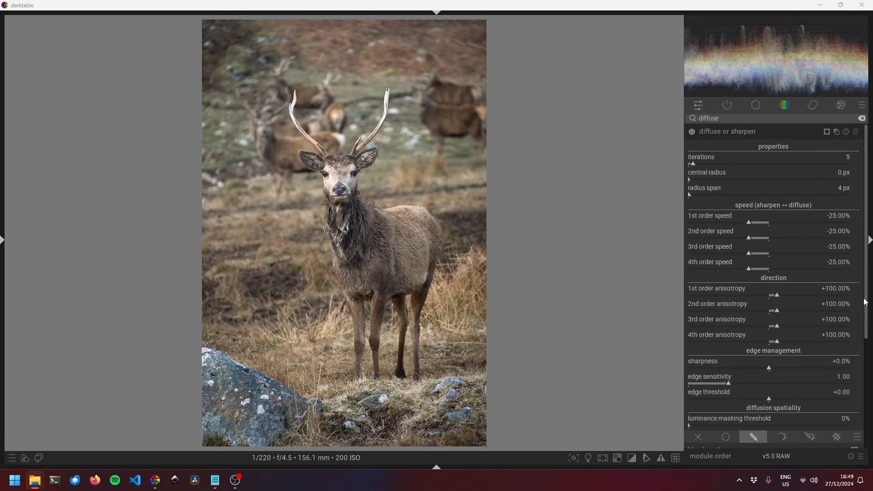
pyautogui.scroll(-5, 771, 350)
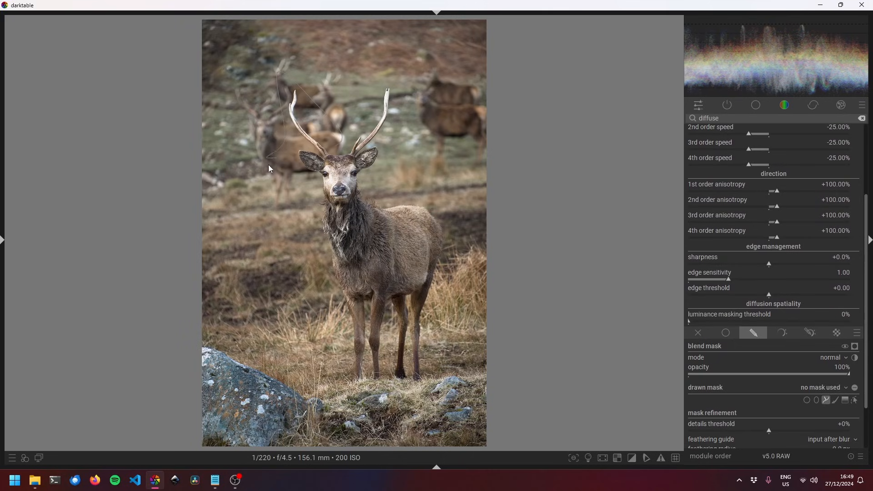
pyautogui.rightClick(355, 265)
# - Find the crop module and set its global guide overlay color to cyan
pyautogui.moveTo(741, 118); pyautogui.dragTo(692, 118)
pyautogui.write('crop')
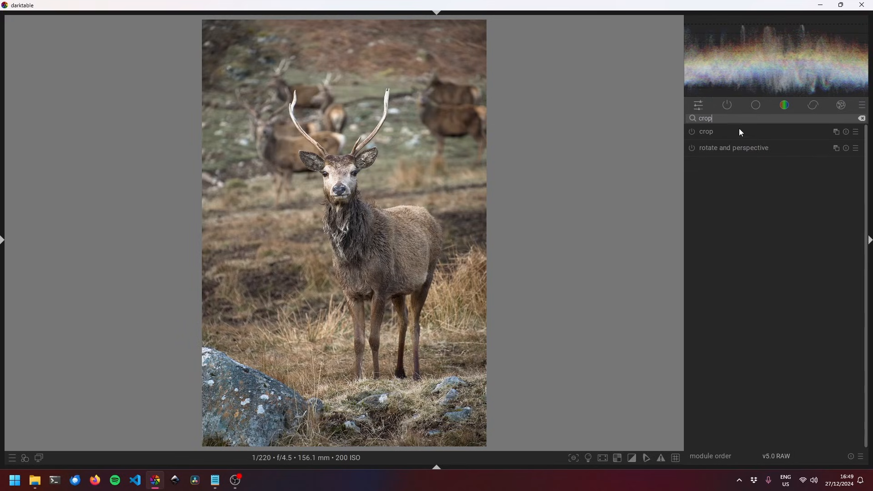
pyautogui.click(740, 132)
pyautogui.click(854, 172)
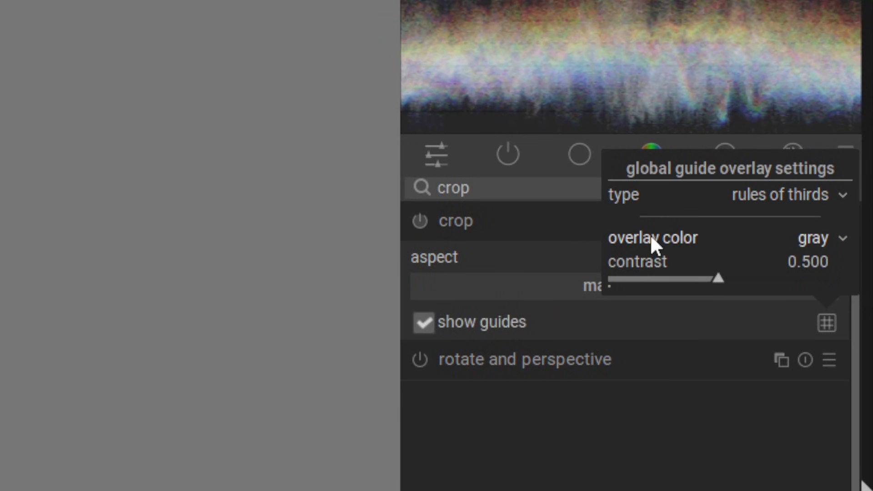
pyautogui.click(808, 238)
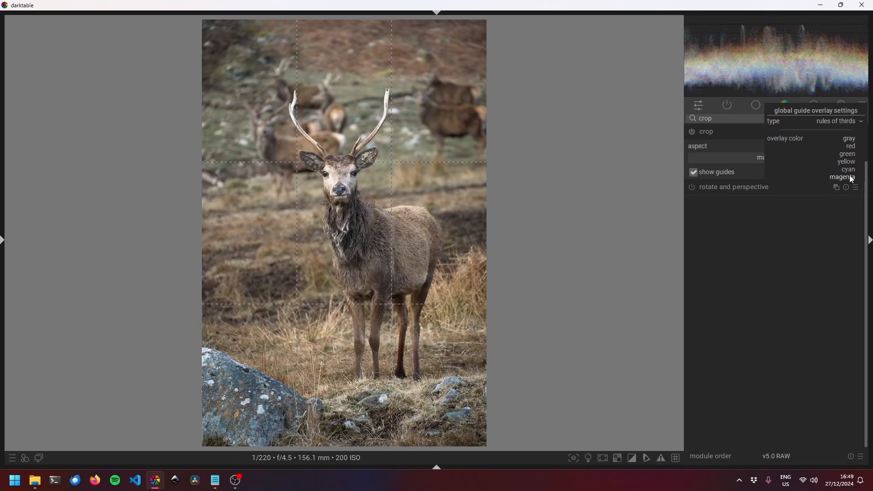
pyautogui.click(849, 169)
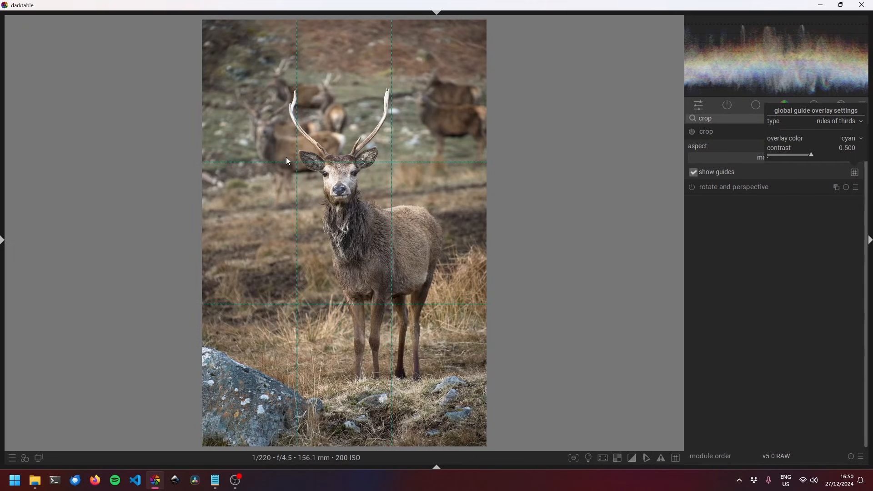
pyautogui.click(735, 114)
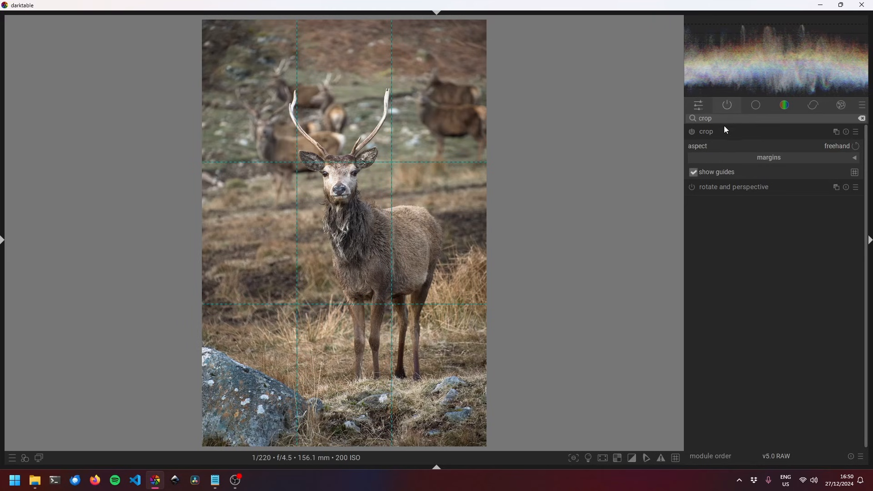
# - Find the diffuse or sharpen module again and bring its drawn mask options into view
pyautogui.doubleClick(726, 119)
pyautogui.write('diff')
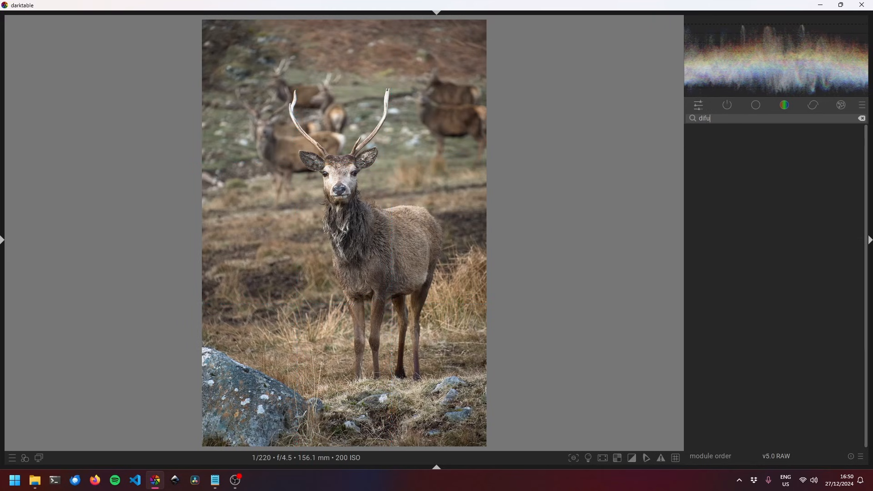
pyautogui.click(743, 128)
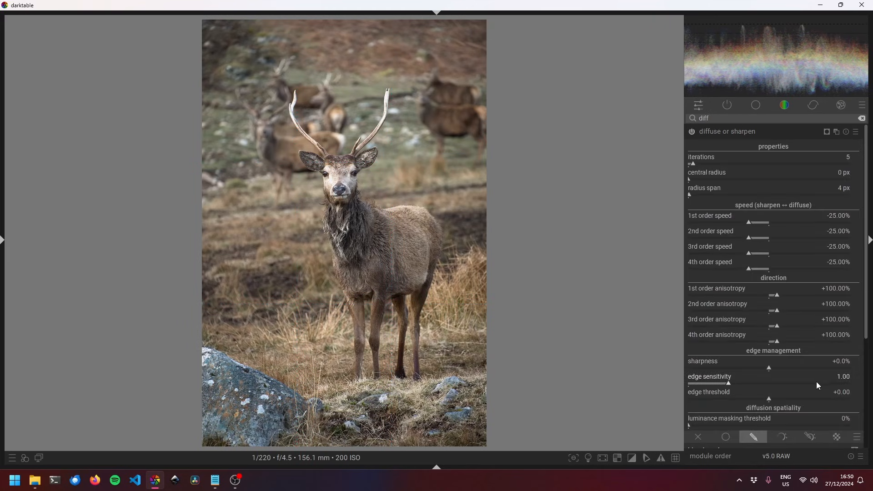
pyautogui.scroll(-1, 868, 337)
pyautogui.scroll(-4, 867, 337)
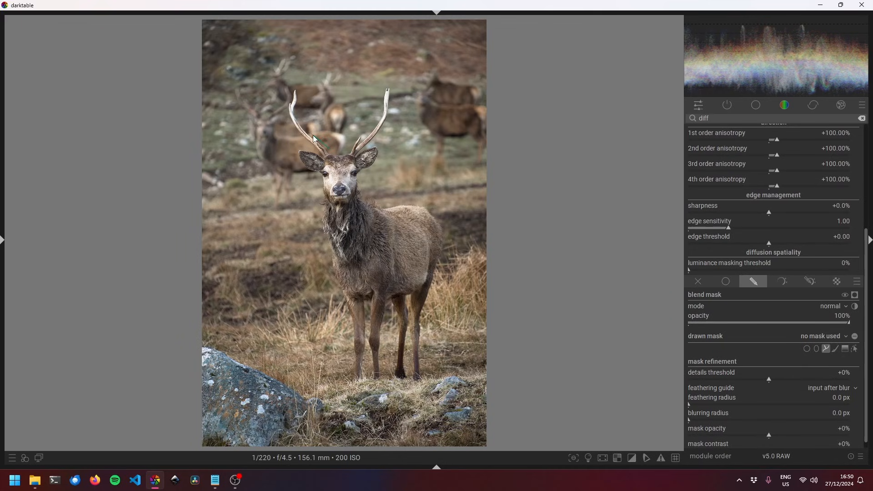
# - Draw the mask path from the stag's left antler down along the neck and chest and around the front legs
pyautogui.click(298, 110)
pyautogui.click(297, 89)
pyautogui.click(286, 86)
pyautogui.click(283, 97)
pyautogui.click(330, 258)
pyautogui.click(345, 312)
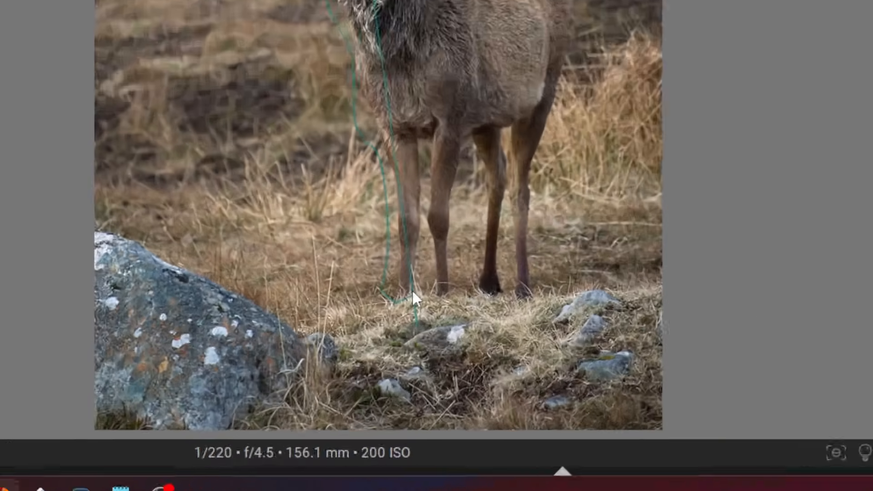
pyautogui.click(421, 282)
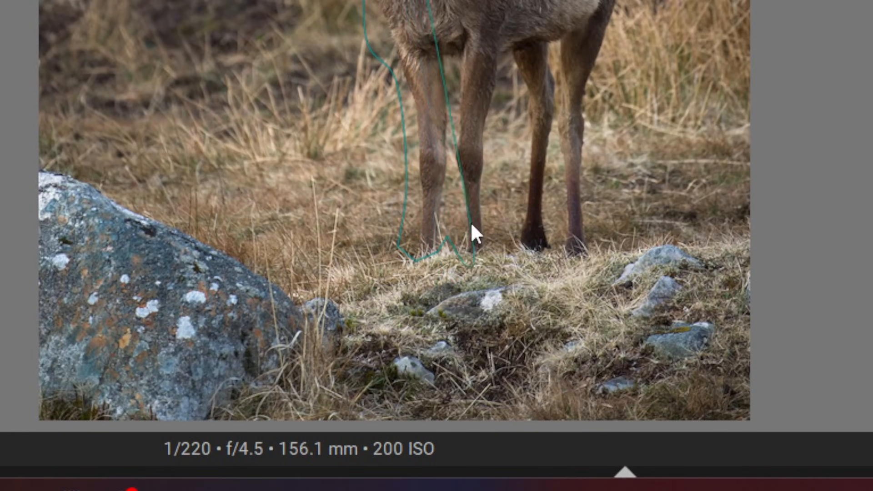
pyautogui.click(449, 200)
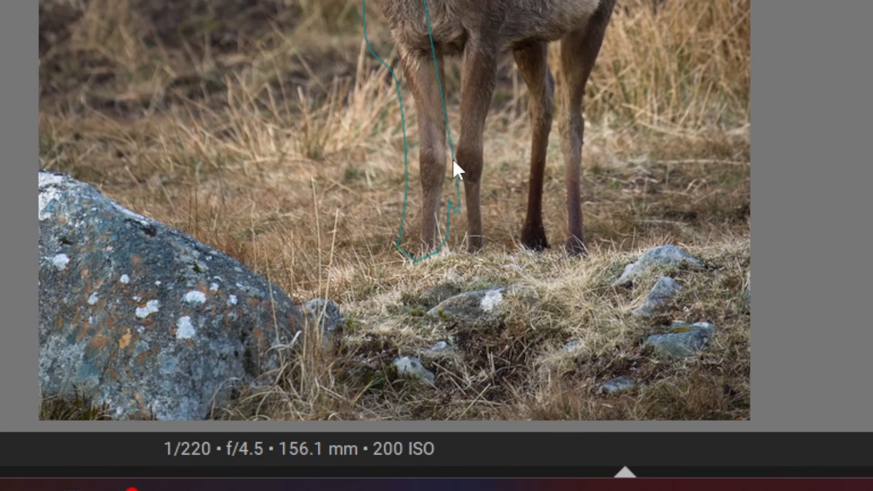
pyautogui.click(446, 65)
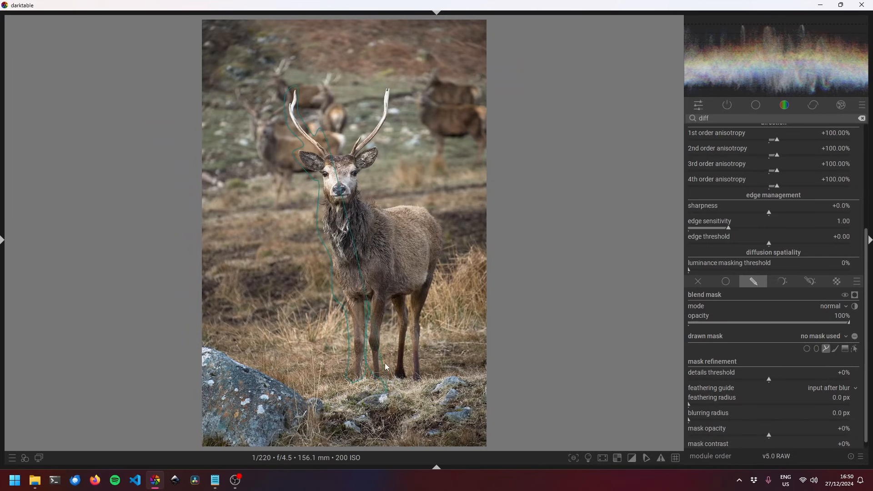
# - Continue the path around the stag's hind legs, along its back and around the right antler, and close the shape
pyautogui.click(391, 310)
pyautogui.click(390, 375)
pyautogui.click(406, 378)
pyautogui.click(429, 379)
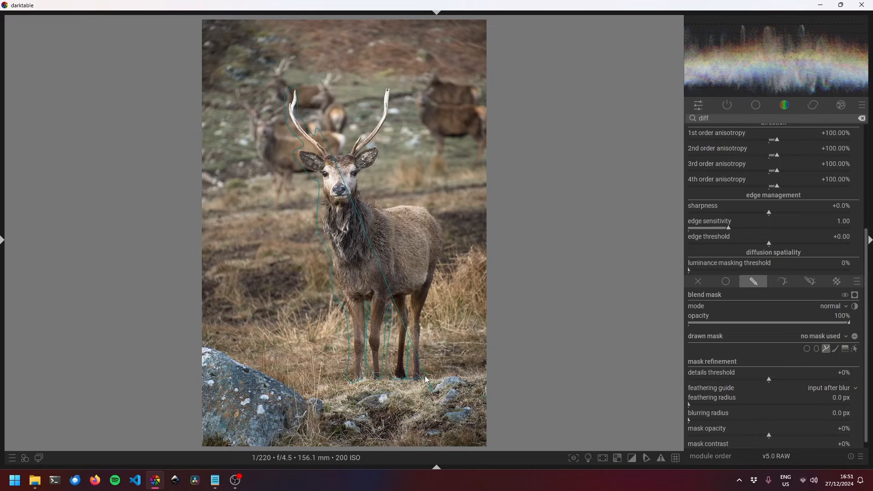
pyautogui.click(424, 318)
pyautogui.click(440, 213)
pyautogui.click(380, 144)
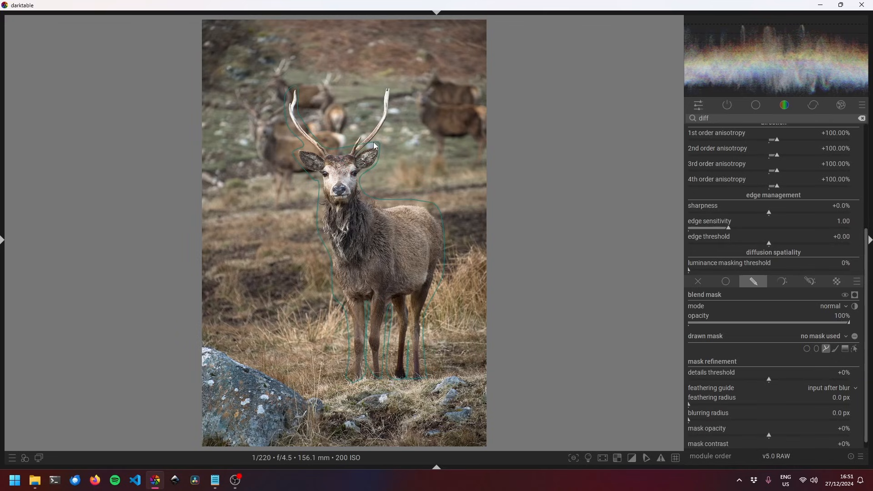
pyautogui.click(389, 82)
pyautogui.rightClick(332, 156)
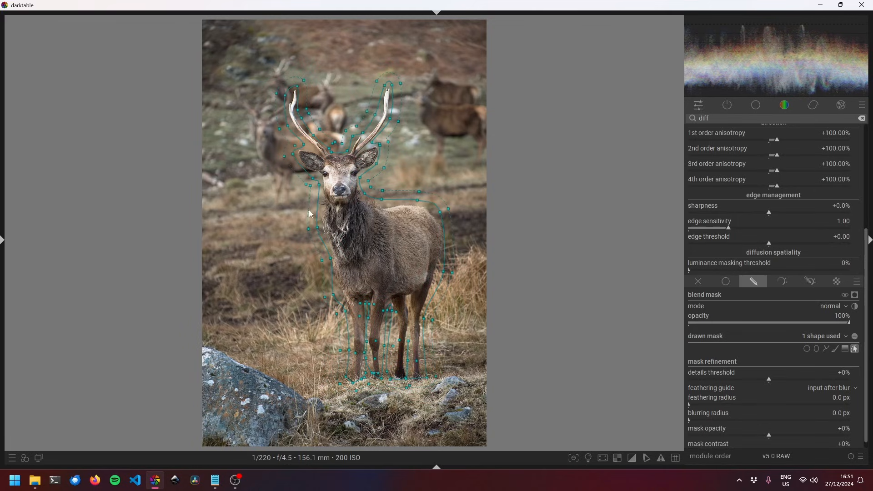
# - Display the drawn mask overlay to check how it covers the stag, and hide it again
pyautogui.click(857, 296)
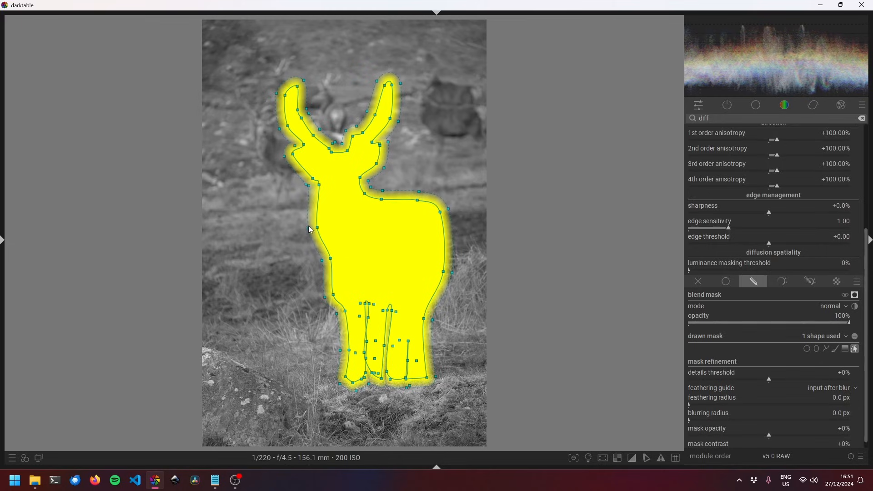
pyautogui.moveTo(309, 229)
pyautogui.mouseDown()
pyautogui.moveTo(288, 232)
pyautogui.moveTo(309, 229)
pyautogui.mouseUp()
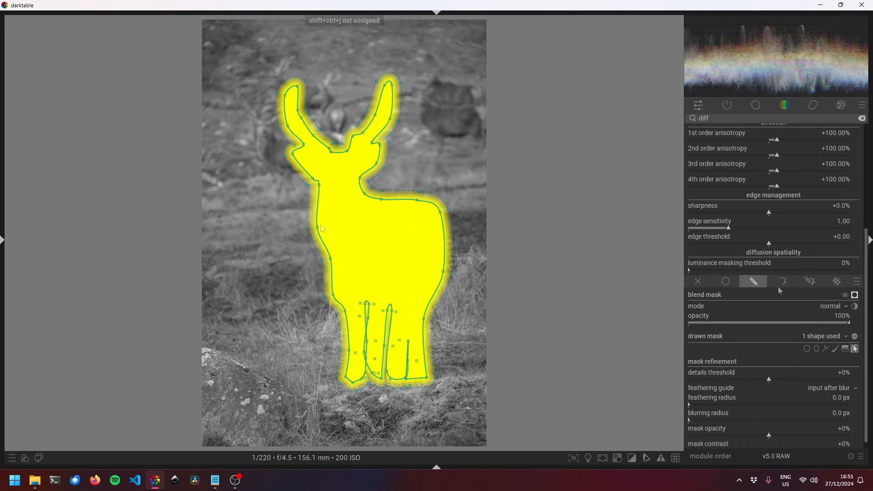
pyautogui.click(854, 295)
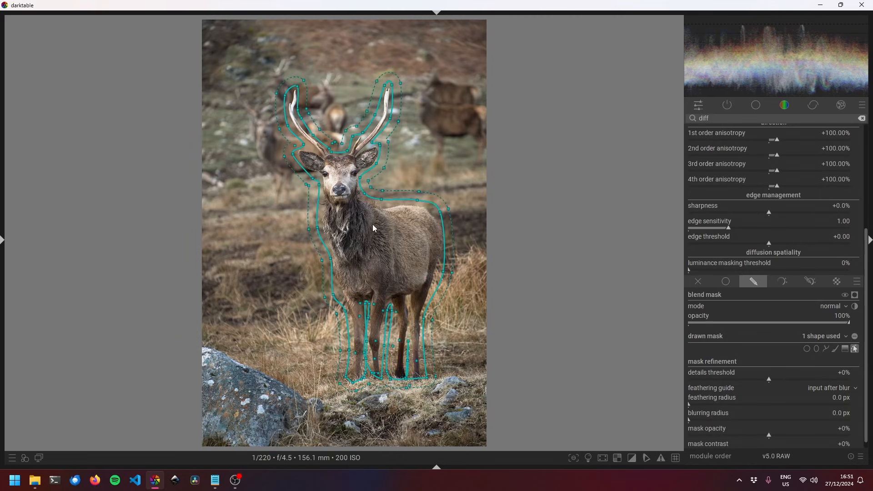
# - Try scaling the whole drawn path around the stag
pyautogui.scroll(5, 372, 237)
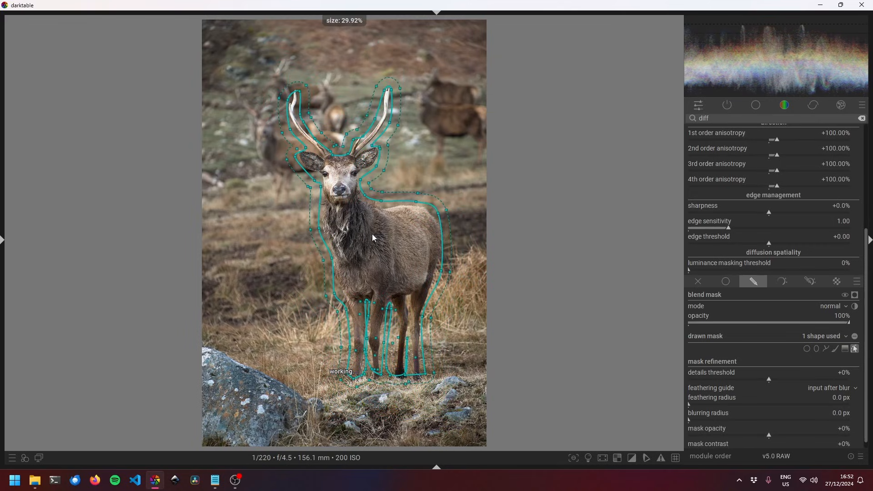
pyautogui.scroll(3, 372, 233)
pyautogui.scroll(-8, 372, 234)
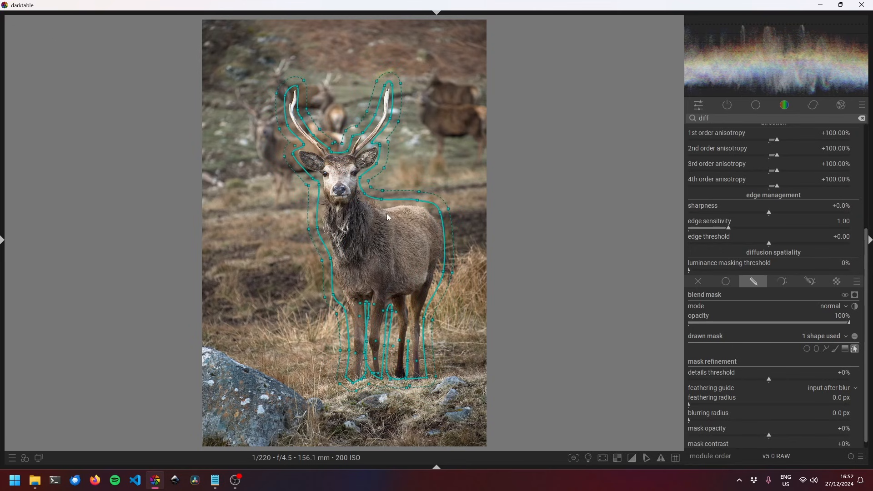
# - Move the path nodes along the outer side of the stag's left antler closer to its edge
pyautogui.scroll(4, 361, 214)
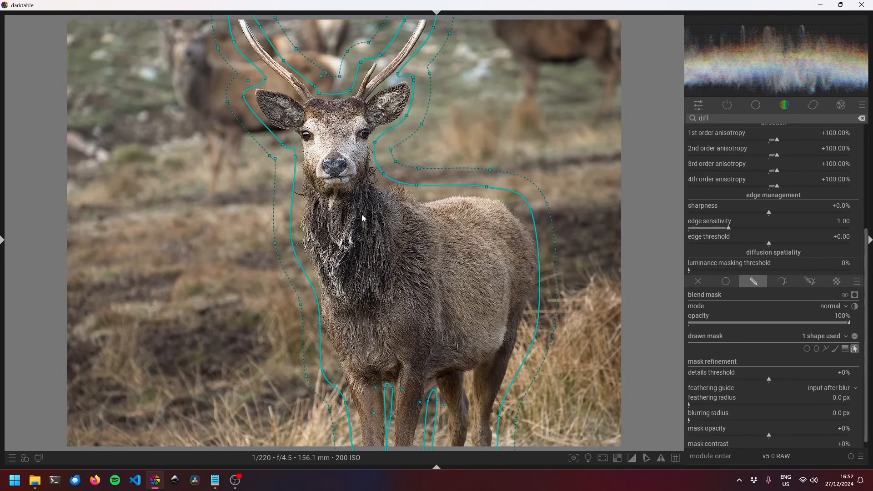
pyautogui.scroll(2, 363, 218)
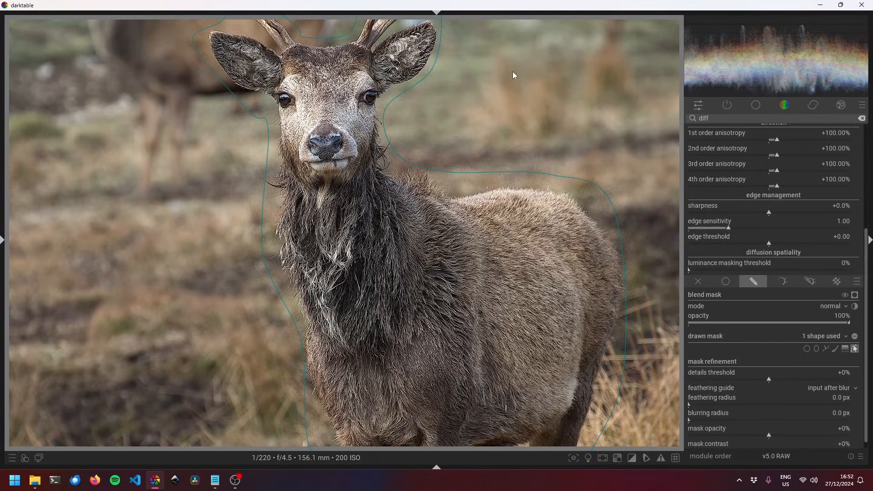
pyautogui.moveTo(500, 68); pyautogui.dragTo(500, 247)
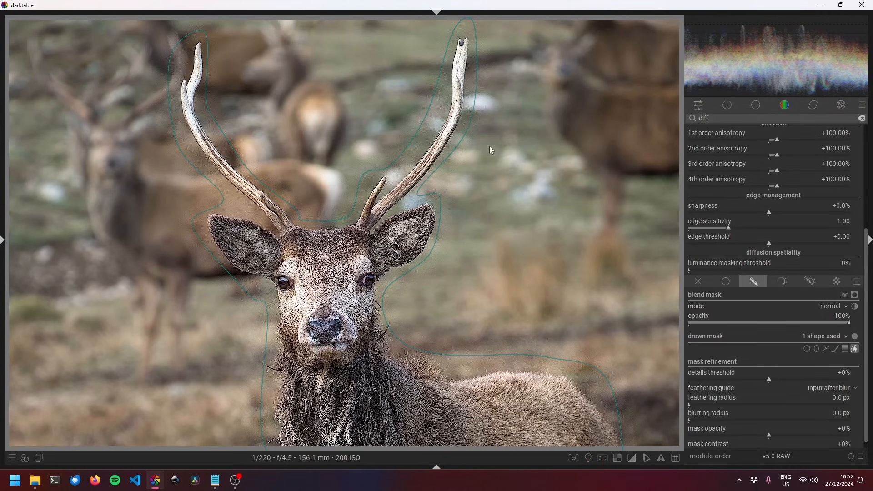
pyautogui.moveTo(489, 146); pyautogui.dragTo(525, 218)
pyautogui.moveTo(550, 156); pyautogui.dragTo(575, 189)
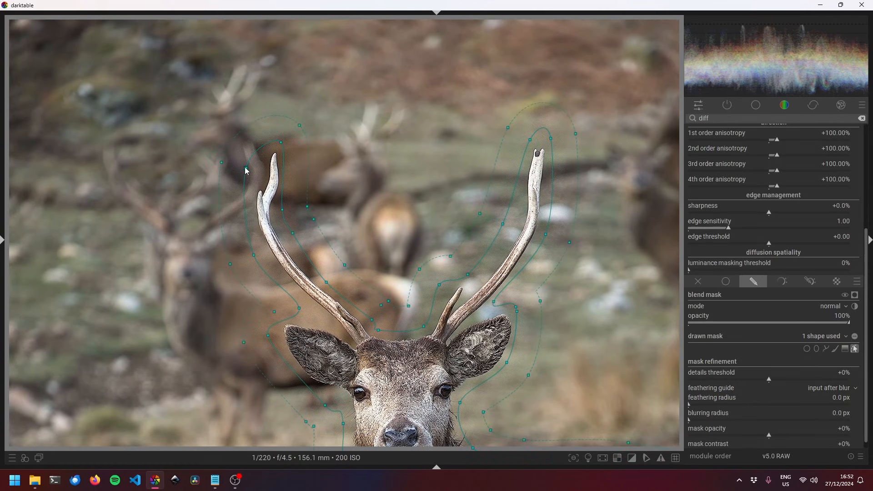
pyautogui.moveTo(254, 187); pyautogui.dragTo(257, 184)
pyautogui.moveTo(262, 258); pyautogui.dragTo(301, 305)
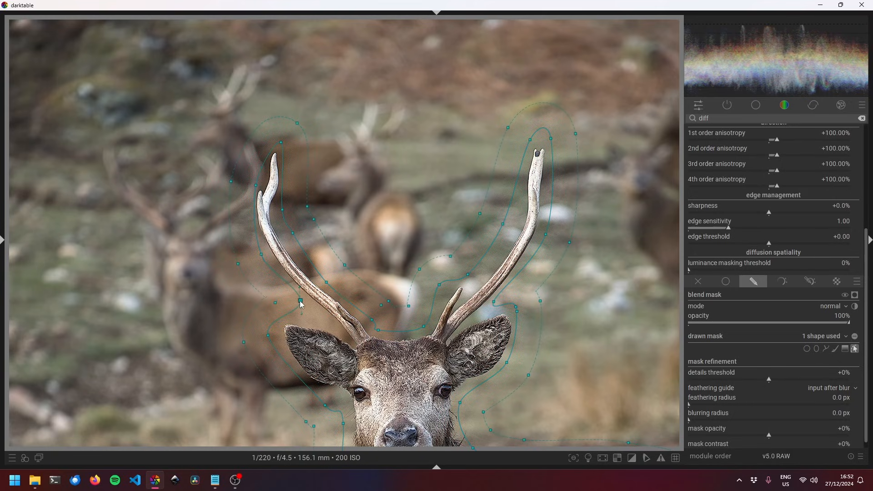
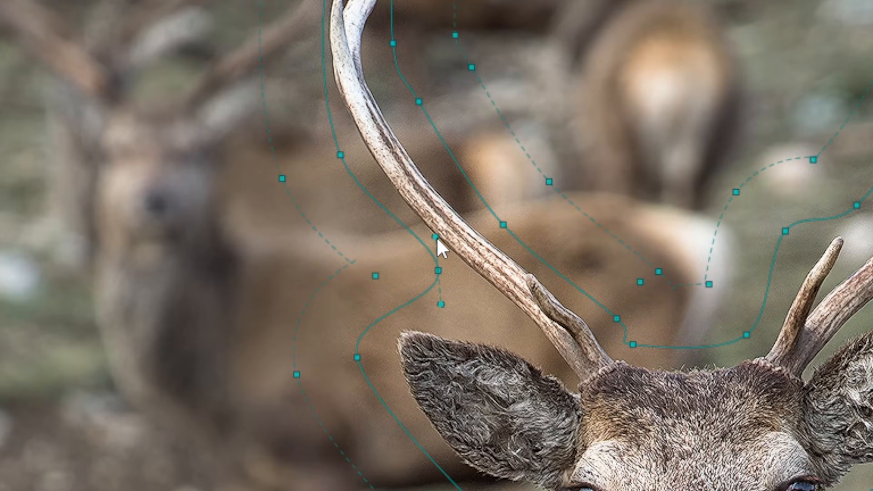
# - Adjust the curve of the path outside the left antler and add a node between the antler's base and the ear
pyautogui.moveTo(436, 237)
pyautogui.mouseDown()
pyautogui.moveTo(411, 240)
pyautogui.moveTo(500, 272)
pyautogui.moveTo(398, 219)
pyautogui.moveTo(439, 204)
pyautogui.moveTo(480, 226)
pyautogui.moveTo(382, 201)
pyautogui.moveTo(395, 182)
pyautogui.moveTo(475, 254)
pyautogui.moveTo(447, 246)
pyautogui.mouseUp()
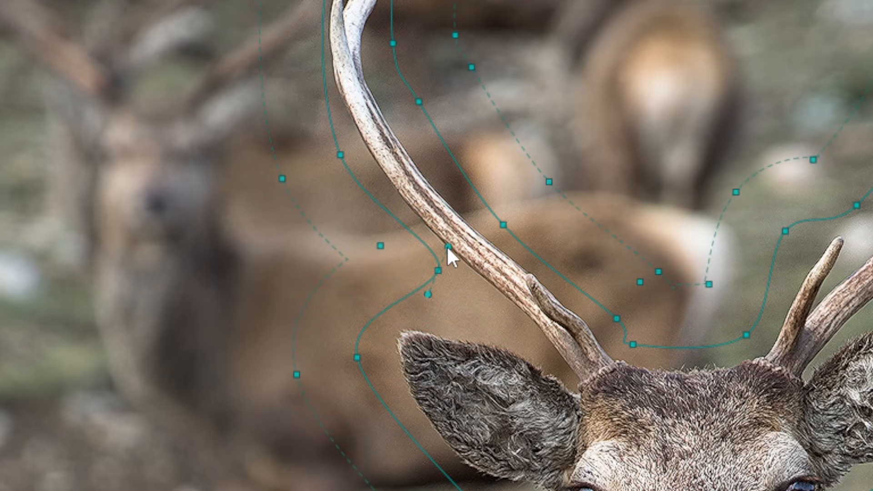
pyautogui.moveTo(430, 295); pyautogui.dragTo(430, 317)
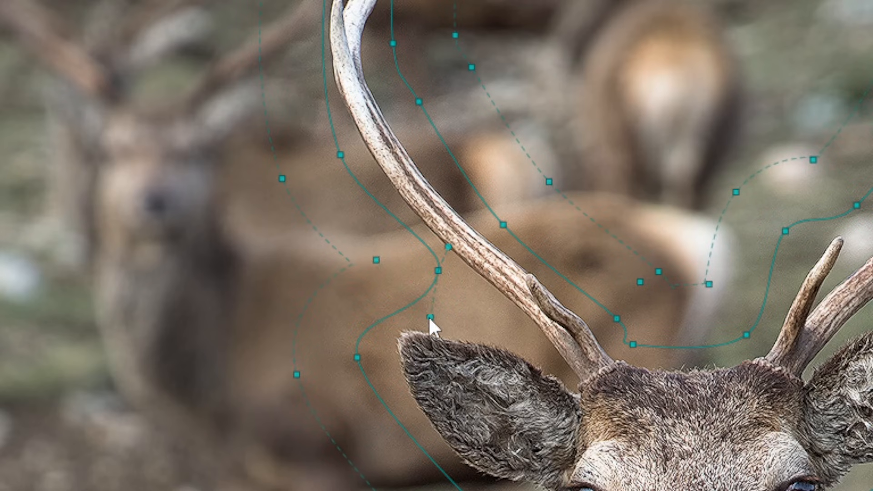
pyautogui.click(425, 293)
pyautogui.moveTo(422, 295)
pyautogui.mouseDown()
pyautogui.moveTo(524, 326)
pyautogui.moveTo(491, 329)
pyautogui.moveTo(416, 308)
pyautogui.mouseUp()
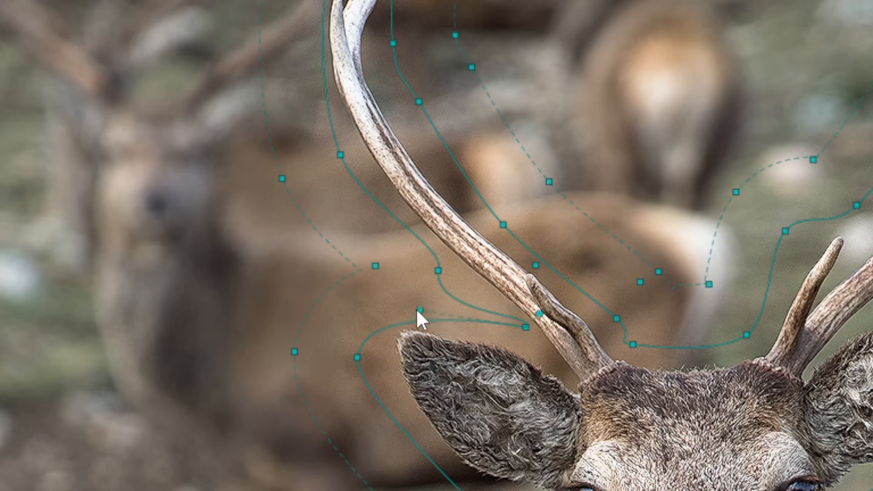
pyautogui.moveTo(525, 327); pyautogui.dragTo(499, 299)
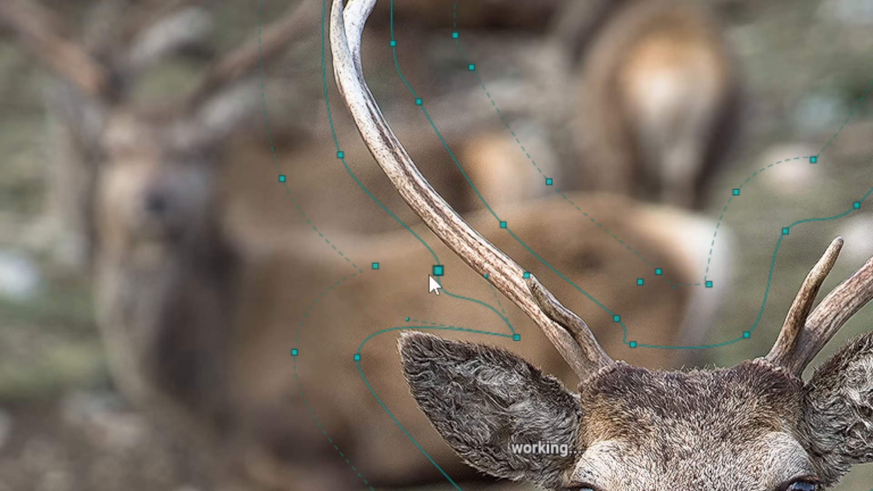
# - Reposition the path nodes on both sides of the left antler so the outline follows it more tightly
pyautogui.moveTo(437, 272); pyautogui.dragTo(433, 272)
pyautogui.moveTo(430, 316); pyautogui.dragTo(446, 259)
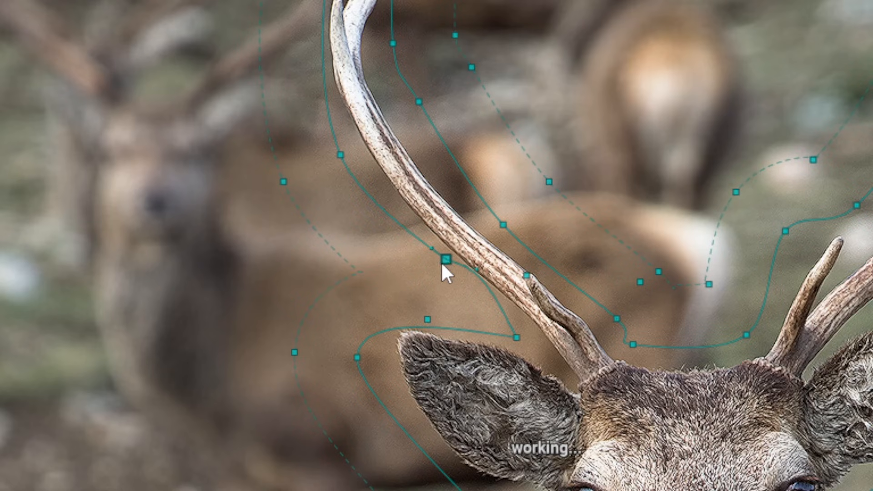
pyautogui.moveTo(340, 155); pyautogui.dragTo(350, 145)
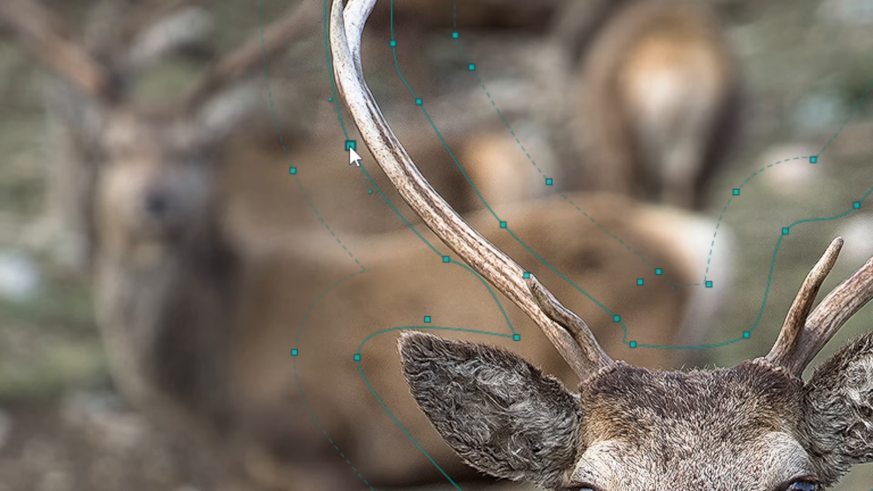
pyautogui.moveTo(392, 1); pyautogui.dragTo(389, 1)
pyautogui.moveTo(392, 43); pyautogui.dragTo(392, 48)
pyautogui.moveTo(419, 102); pyautogui.dragTo(414, 131)
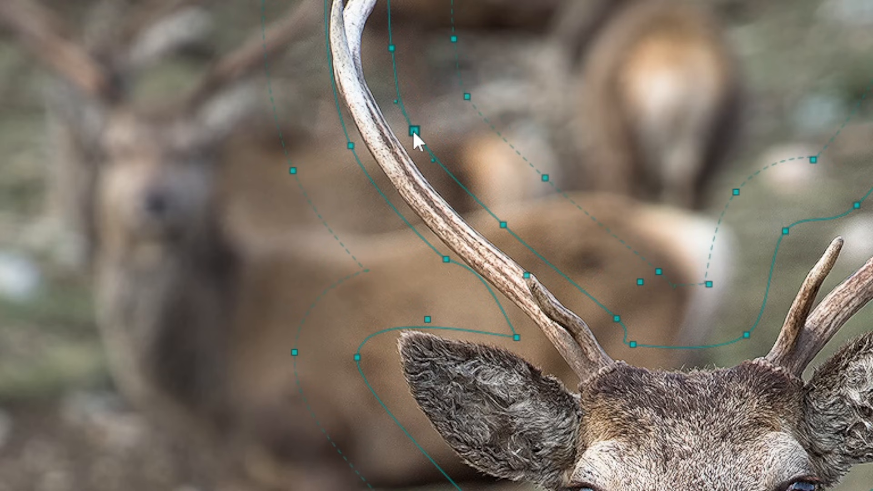
# - Reposition the path nodes along the inner side of the left antler and across the forehead between the two antlers
pyautogui.moveTo(467, 96); pyautogui.dragTo(493, 80)
pyautogui.click(454, 39)
pyautogui.hotkey('ctrl', 'shift', 'z')
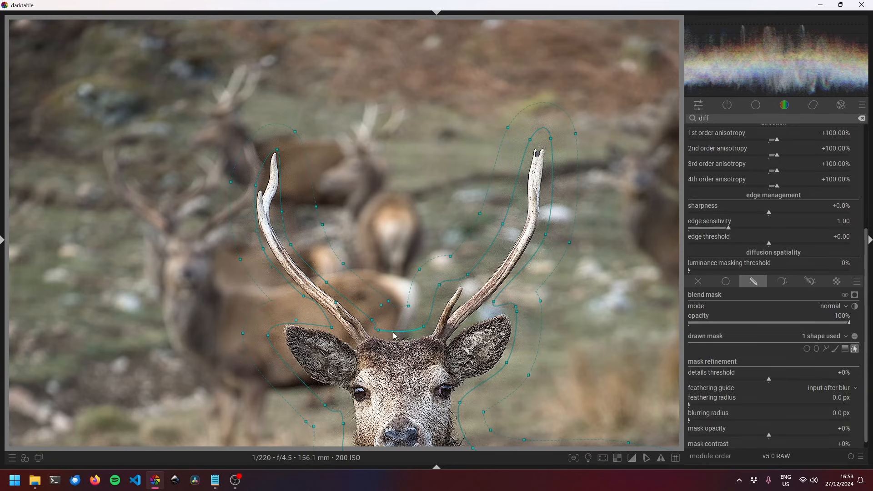
pyautogui.moveTo(378, 330); pyautogui.dragTo(385, 337)
pyautogui.moveTo(448, 290); pyautogui.dragTo(457, 294)
# - Fit the path closer to the left ear, adding a node beneath it, and move the outline nearer the left cheek
pyautogui.moveTo(230, 297); pyautogui.dragTo(265, 139)
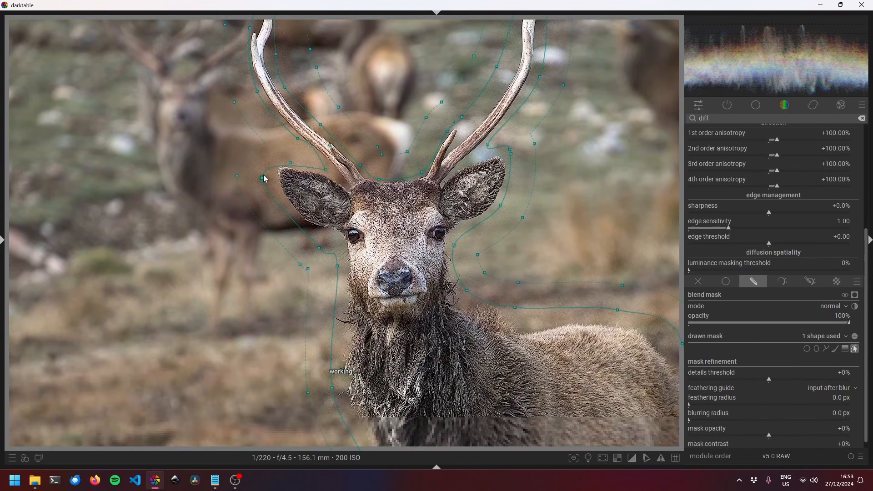
pyautogui.moveTo(263, 178); pyautogui.dragTo(267, 177)
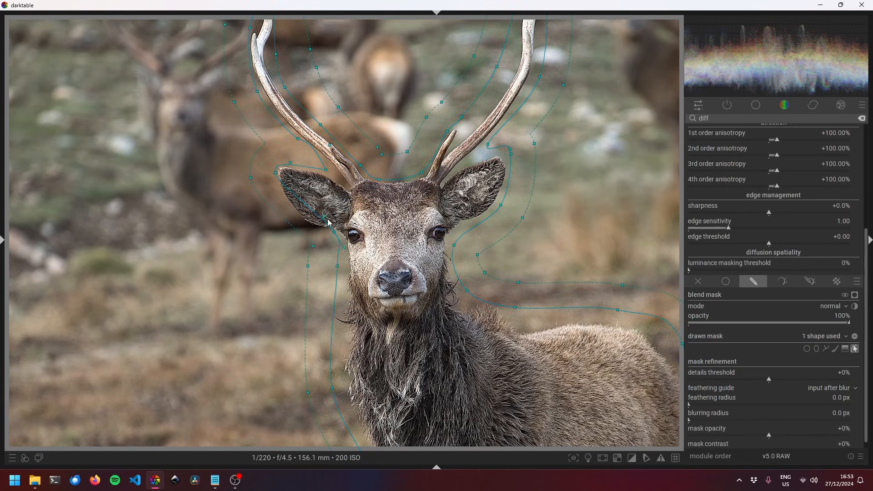
pyautogui.keyDown('ctrl'); pyautogui.click(307, 206); pyautogui.keyUp('ctrl')
pyautogui.moveTo(338, 266); pyautogui.dragTo(347, 270)
# - Move the path closer to the stag's neck and chest on the left side
pyautogui.moveTo(331, 334); pyautogui.dragTo(318, 191)
pyautogui.moveTo(320, 246); pyautogui.dragTo(331, 249)
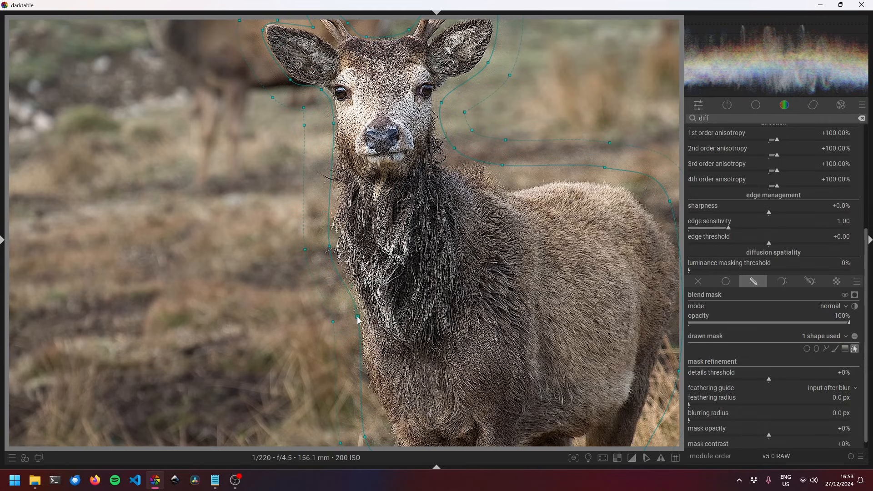
pyautogui.moveTo(347, 319); pyautogui.dragTo(310, 227)
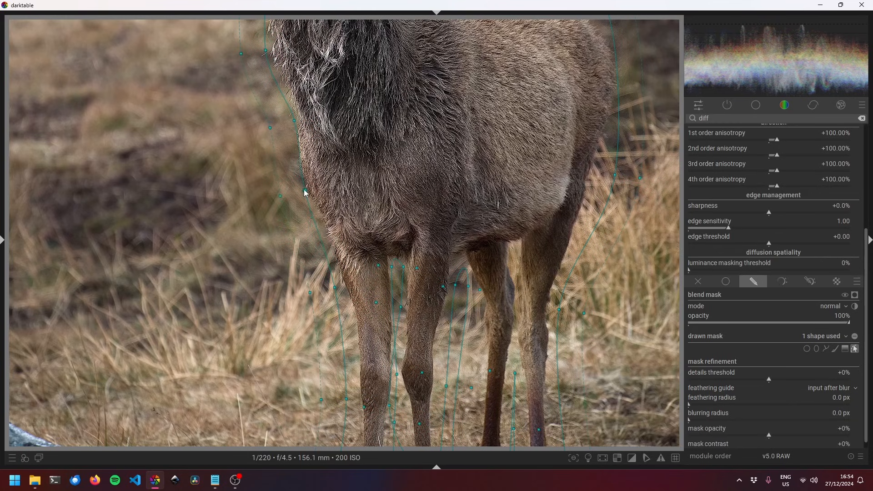
# - Tighten the path along the outer side of the left front leg, from hoof to knee
pyautogui.moveTo(335, 287); pyautogui.dragTo(308, 162)
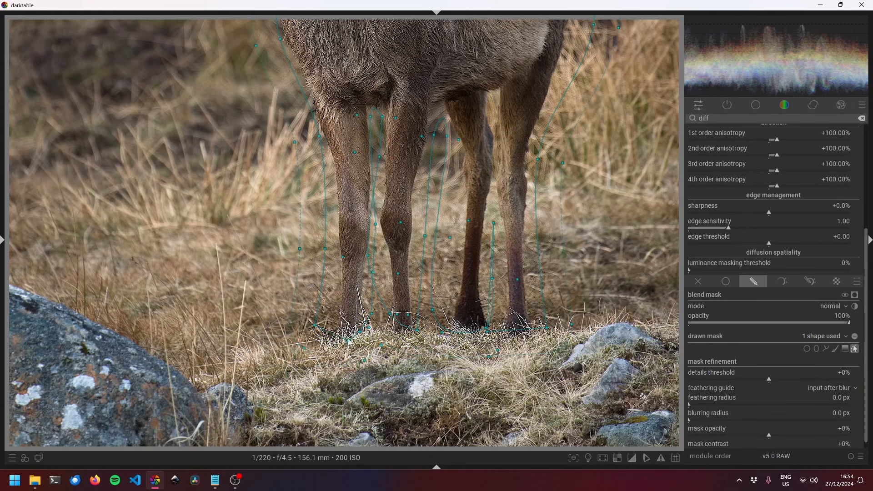
pyautogui.moveTo(315, 325); pyautogui.dragTo(336, 327)
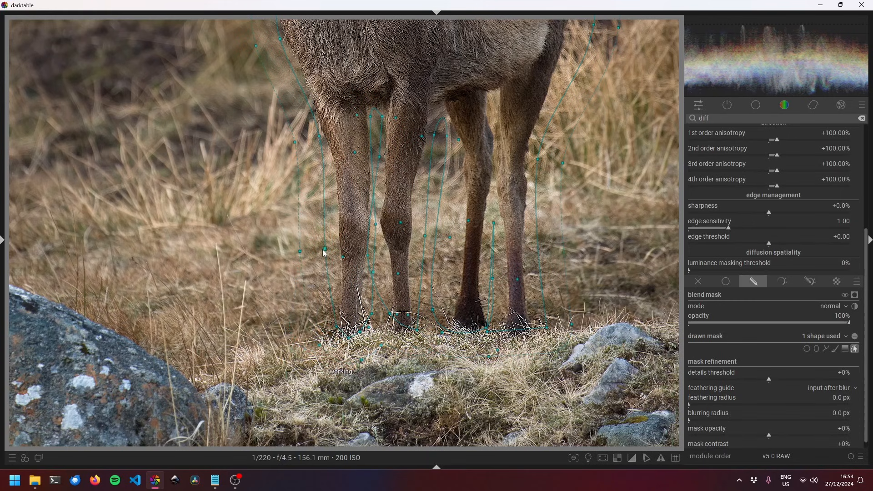
pyautogui.moveTo(325, 248); pyautogui.dragTo(337, 249)
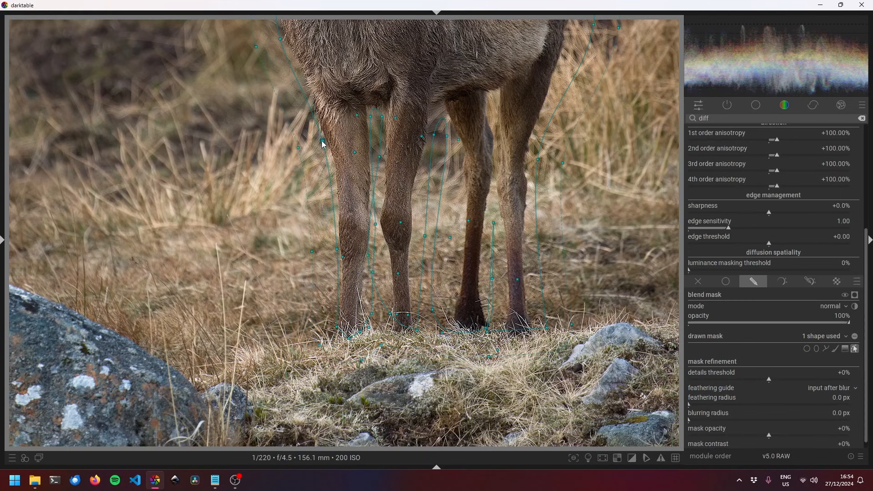
# - Reshape the path in the gap between the two front legs, adding a node on the lower part to follow the inner leg edges
pyautogui.moveTo(379, 157); pyautogui.dragTo(383, 159)
pyautogui.moveTo(384, 112); pyautogui.dragTo(385, 113)
pyautogui.rightClick(369, 103)
pyautogui.moveTo(369, 258); pyautogui.dragTo(381, 226)
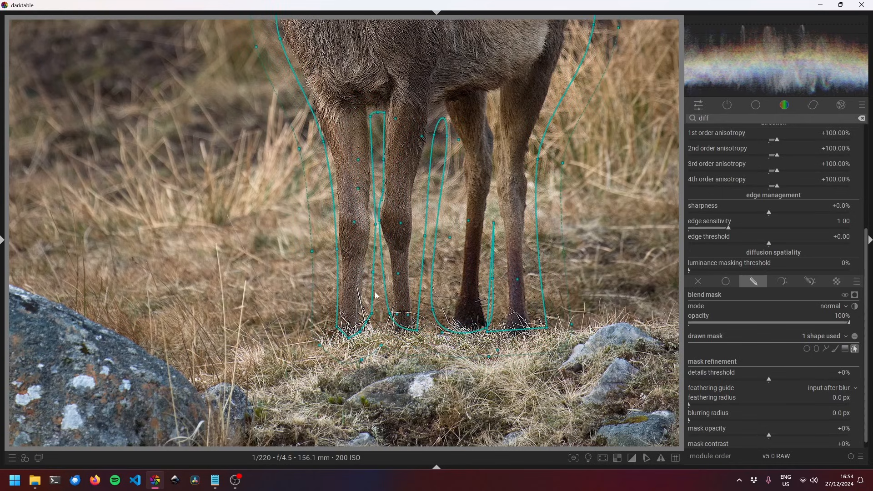
pyautogui.keyDown('ctrl'); pyautogui.click(384, 273); pyautogui.keyUp('ctrl')
pyautogui.moveTo(384, 274); pyautogui.dragTo(390, 274)
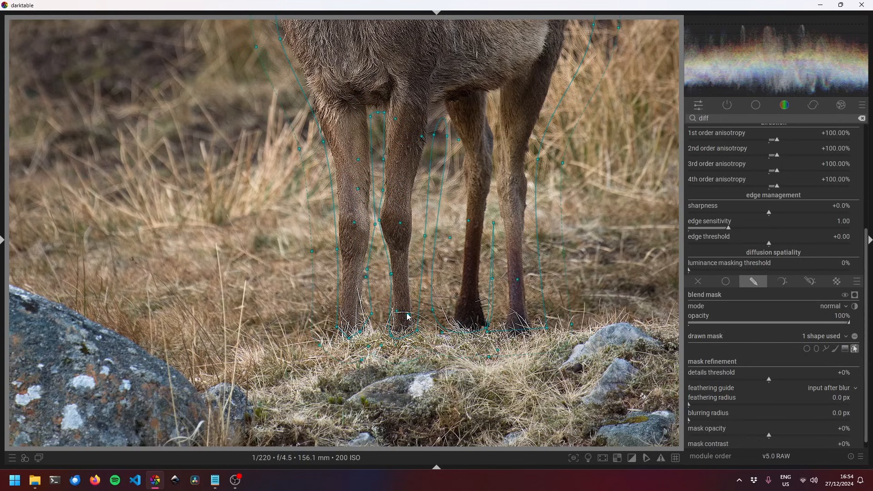
# - Widen the path's gap between the front and hind legs to follow both leg edges, adding a node beside the left hind leg
pyautogui.moveTo(425, 235); pyautogui.dragTo(414, 235)
pyautogui.keyDown('ctrl'); pyautogui.click(444, 182); pyautogui.keyUp('ctrl')
pyautogui.moveTo(445, 182); pyautogui.dragTo(462, 194)
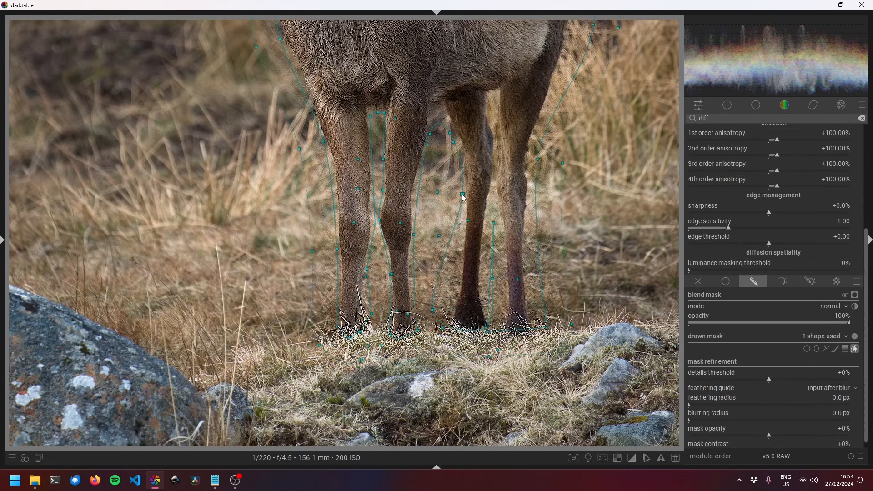
pyautogui.moveTo(443, 308); pyautogui.dragTo(446, 319)
# - Open up the path's gap between the two hind legs, raising its top and fitting both sides to the legs
pyautogui.moveTo(494, 226); pyautogui.dragTo(494, 193)
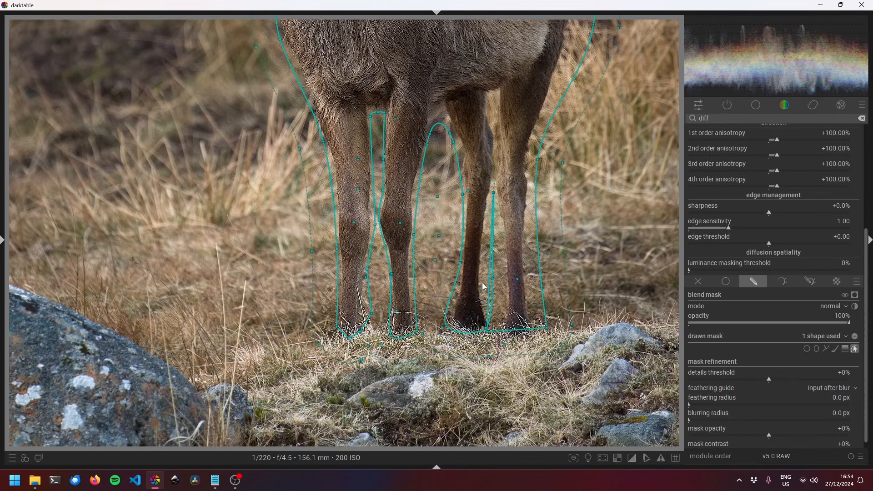
pyautogui.moveTo(490, 273)
pyautogui.mouseDown()
pyautogui.moveTo(482, 272)
pyautogui.moveTo(504, 280)
pyautogui.mouseUp()
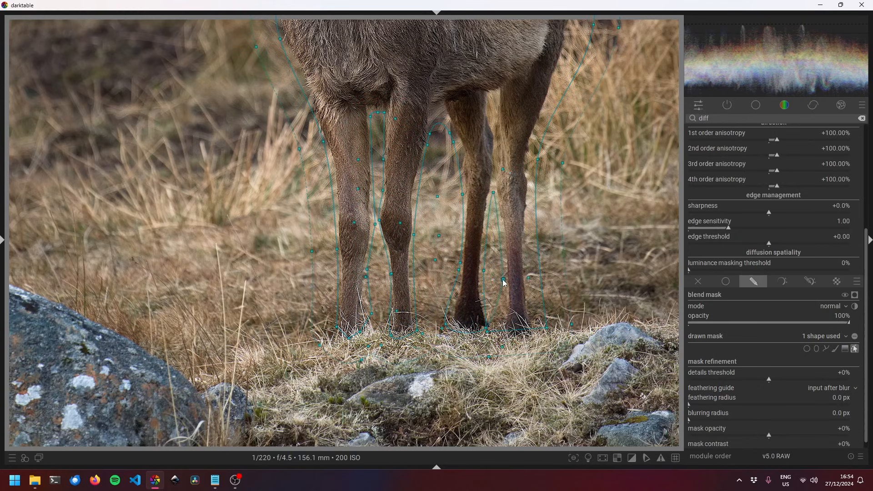
pyautogui.moveTo(494, 333); pyautogui.dragTo(495, 283)
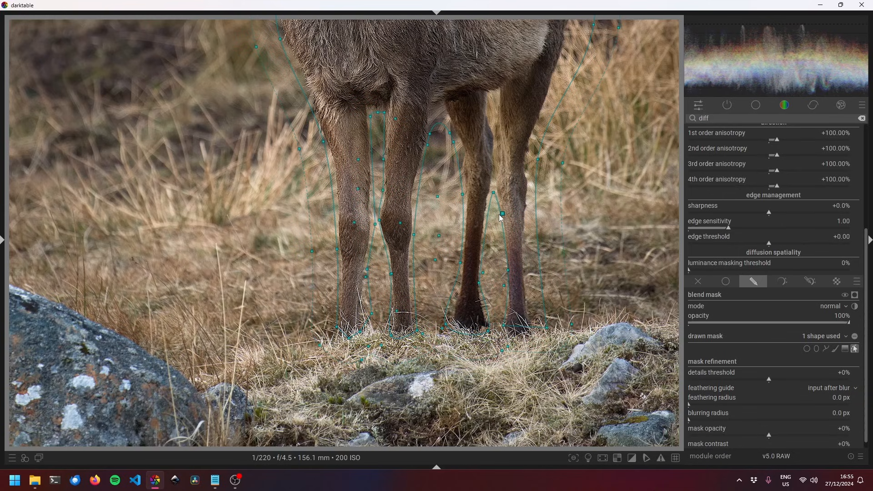
# - Fit the path around the right hind hoof and pull the outline closer to that leg's outer edge
pyautogui.moveTo(503, 336); pyautogui.dragTo(535, 337)
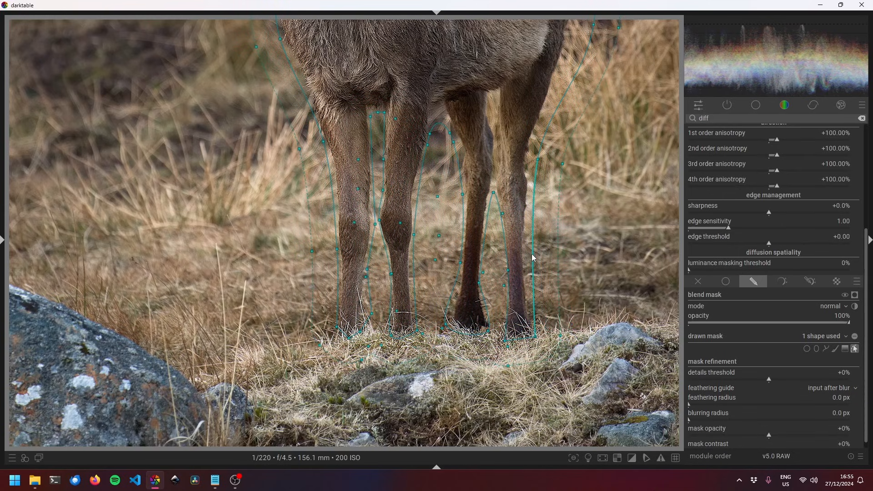
pyautogui.moveTo(535, 256); pyautogui.dragTo(525, 255)
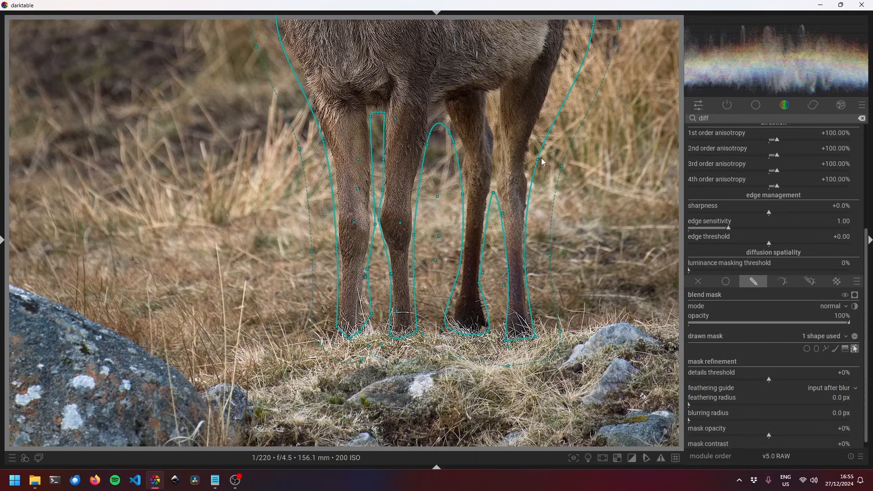
pyautogui.moveTo(542, 161); pyautogui.dragTo(538, 153)
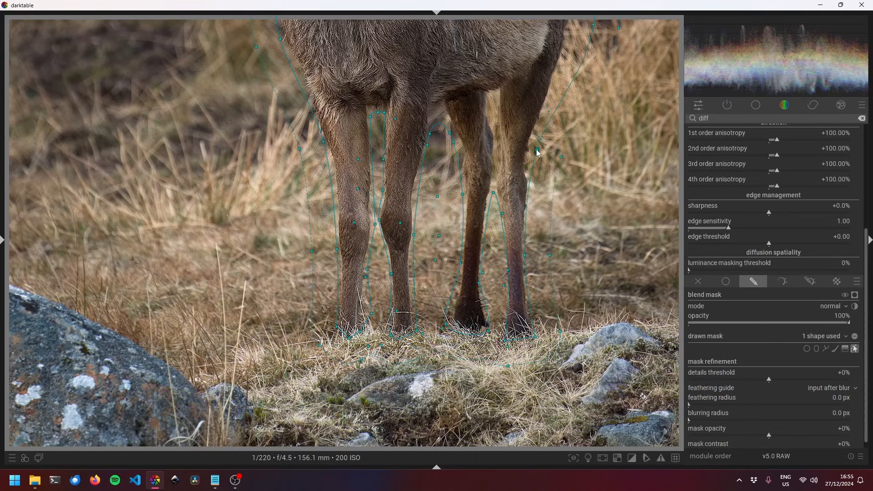
# - Move the path closer to the stag's haunch and refine the outline around the rump with an added node
pyautogui.moveTo(566, 94); pyautogui.dragTo(528, 263)
pyautogui.moveTo(543, 207)
pyautogui.mouseDown()
pyautogui.moveTo(542, 220)
pyautogui.moveTo(552, 209)
pyautogui.moveTo(536, 209)
pyautogui.mouseUp()
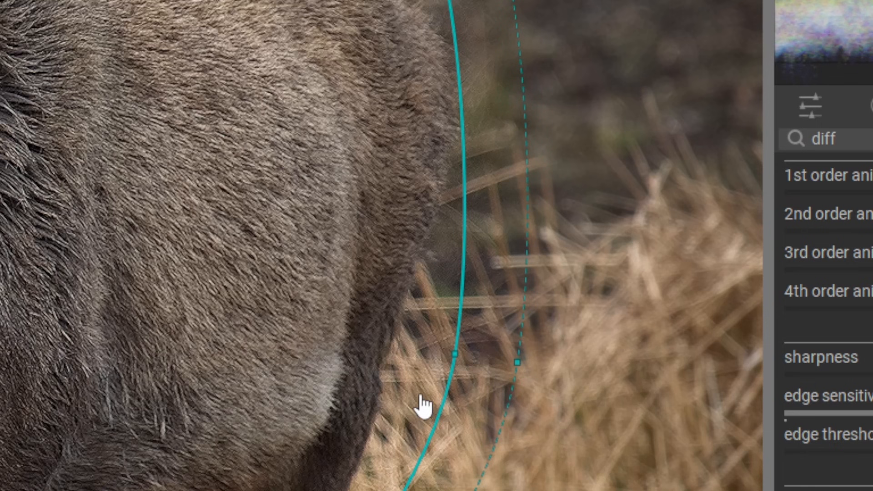
pyautogui.hotkey('ctrl', 'shift', 'z')
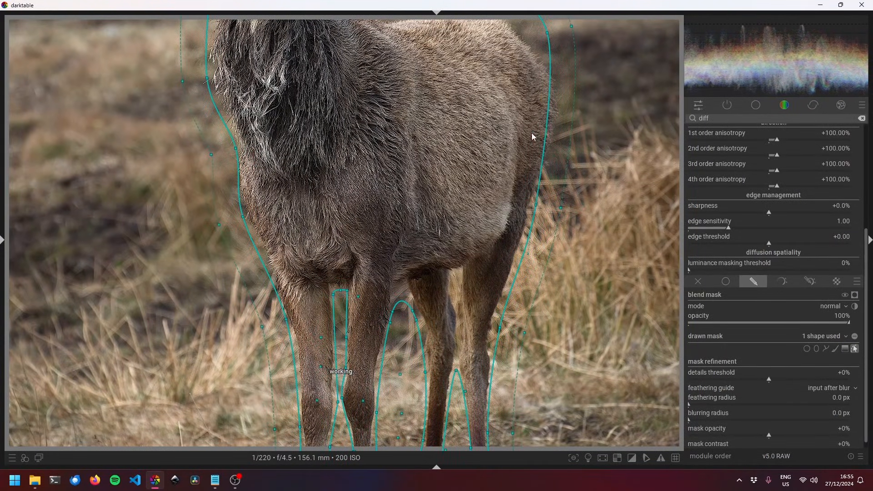
pyautogui.keyDown('ctrl'); pyautogui.click(548, 119); pyautogui.keyUp('ctrl')
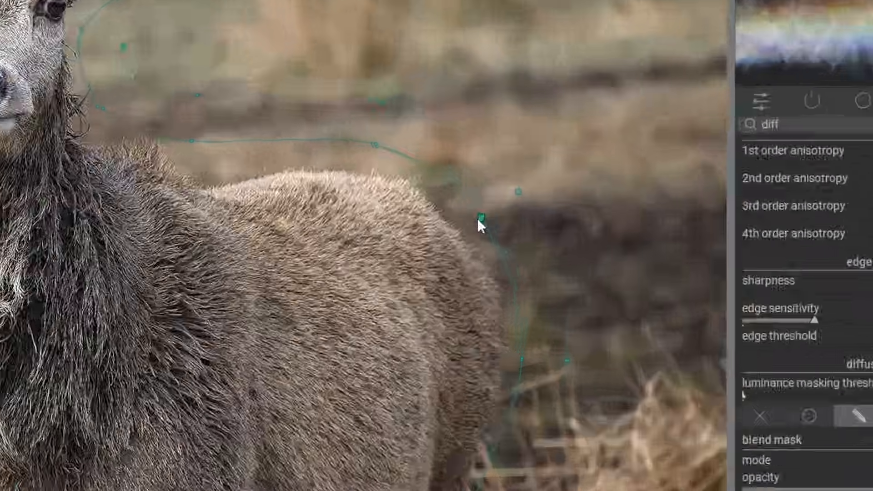
pyautogui.hotkey('ctrl', 'shift', 'z')
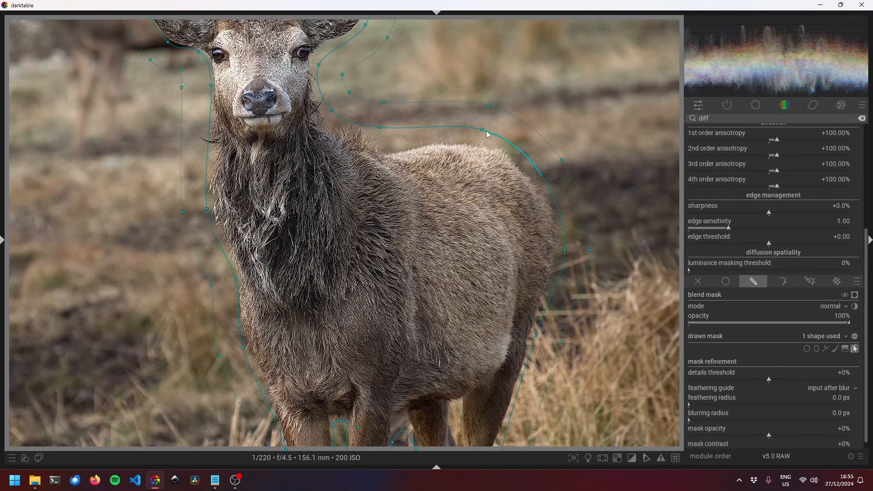
# - Lower the path nodes along the stag's back and at the base of the neck to follow the body more closely
pyautogui.moveTo(483, 135); pyautogui.dragTo(482, 140)
pyautogui.moveTo(380, 128); pyautogui.dragTo(399, 142)
pyautogui.moveTo(332, 111); pyautogui.dragTo(336, 119)
# - Fit the path around the right ear, from its junction with the antler to the cheek below it
pyautogui.scroll(-3, 408, 78)
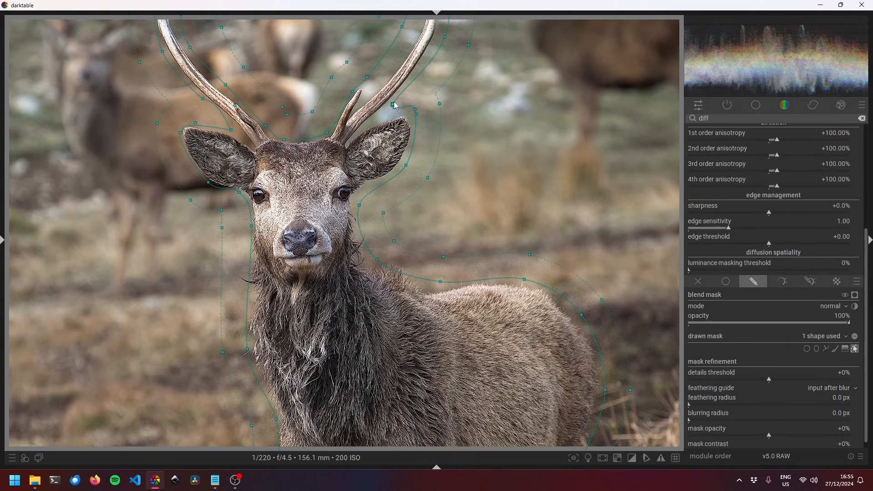
pyautogui.moveTo(393, 105); pyautogui.dragTo(409, 115)
pyautogui.moveTo(406, 166); pyautogui.dragTo(403, 164)
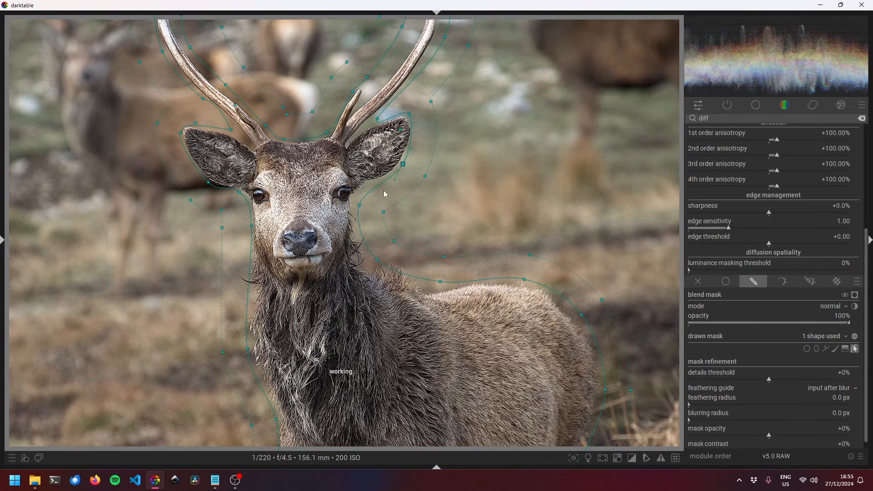
pyautogui.moveTo(359, 206); pyautogui.dragTo(356, 200)
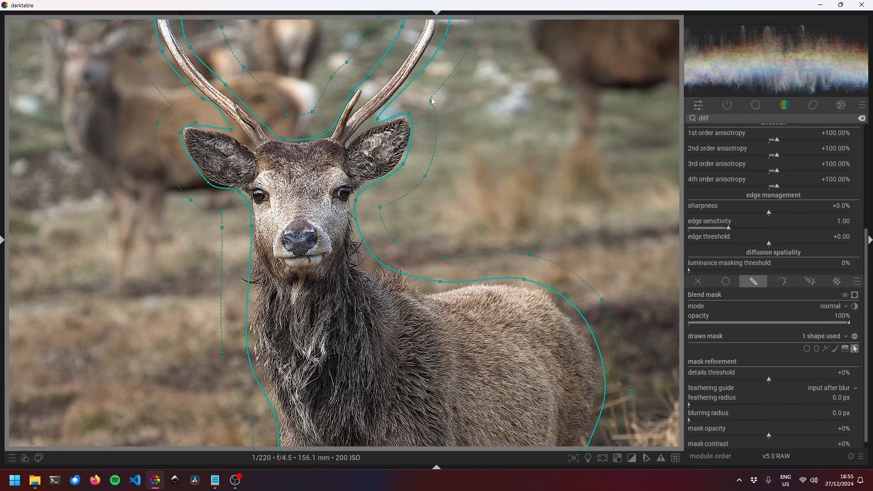
# - Tighten the path around the tip and both sides of the right antler
pyautogui.moveTo(505, 93); pyautogui.dragTo(506, 225)
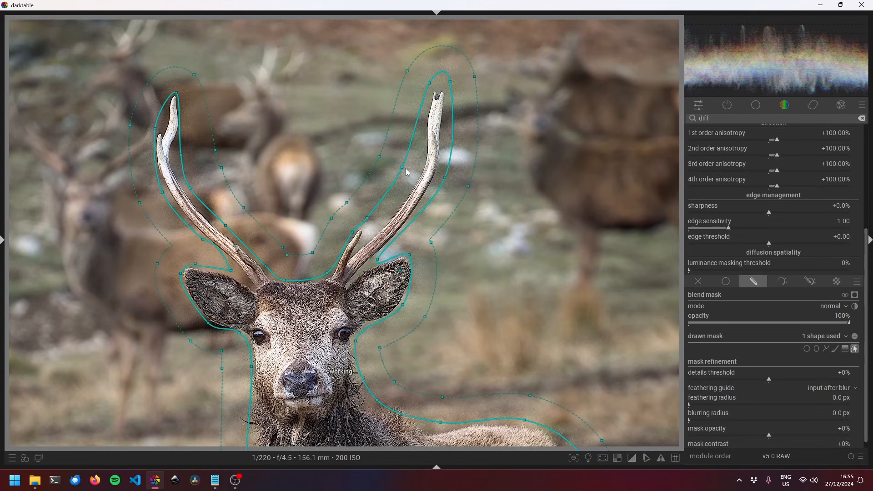
pyautogui.moveTo(403, 167); pyautogui.dragTo(419, 177)
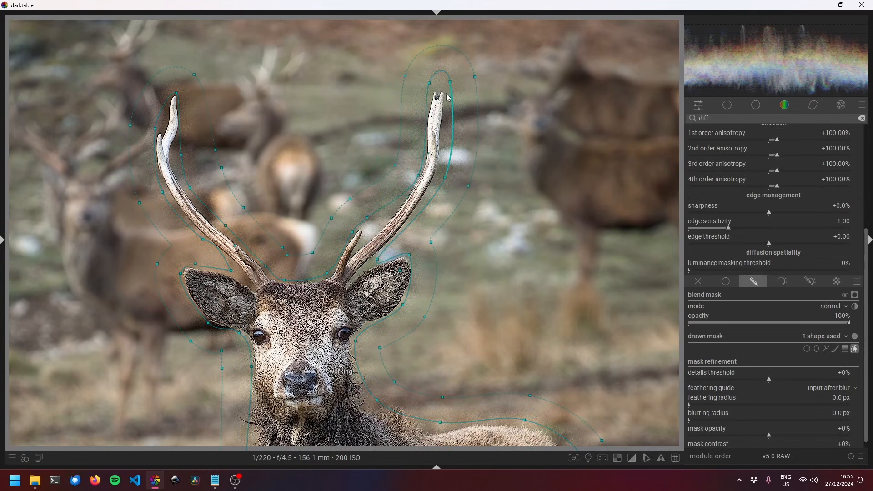
pyautogui.moveTo(429, 83); pyautogui.dragTo(449, 91)
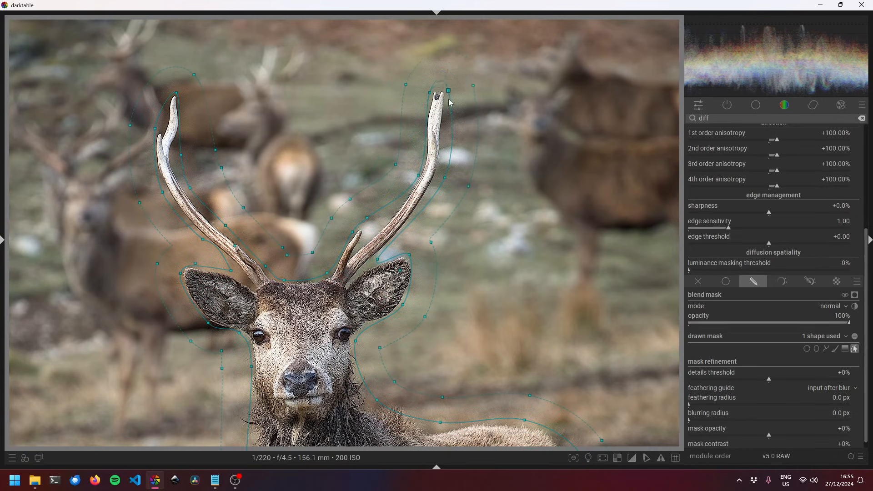
pyautogui.moveTo(445, 177); pyautogui.dragTo(440, 175)
pyautogui.moveTo(450, 140); pyautogui.dragTo(443, 135)
# - Add a node on the inner side of the right antler and shape the path around its small lower tine
pyautogui.keyDown('ctrl'); pyautogui.click(392, 201); pyautogui.keyUp('ctrl')
pyautogui.moveTo(366, 221)
pyautogui.mouseDown()
pyautogui.moveTo(360, 241)
pyautogui.moveTo(358, 221)
pyautogui.moveTo(364, 227)
pyautogui.mouseUp()
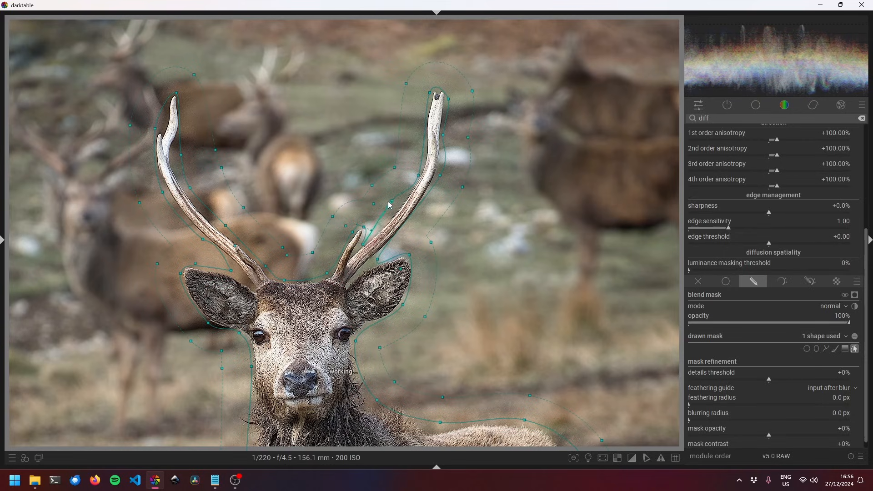
pyautogui.moveTo(391, 201); pyautogui.dragTo(394, 212)
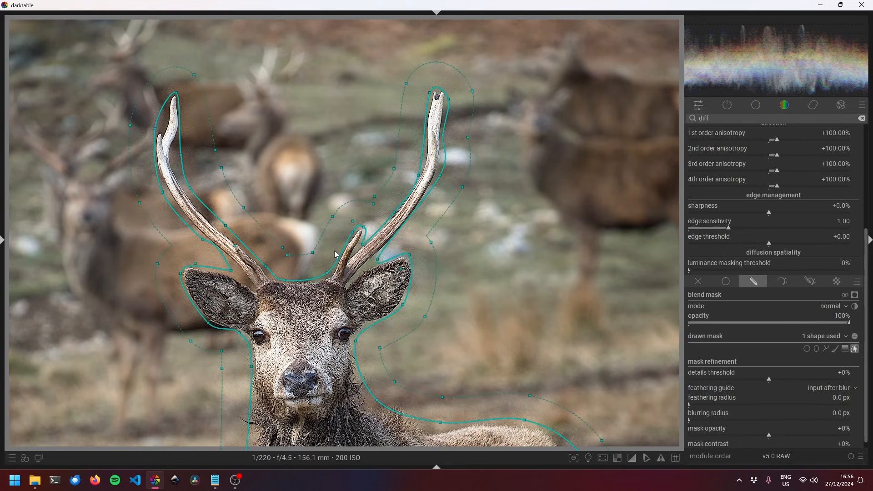
# - Display the blend mask over the whole photo and try negative and positive details thresholds, settling on +28%
pyautogui.scroll(-5, 300, 169)
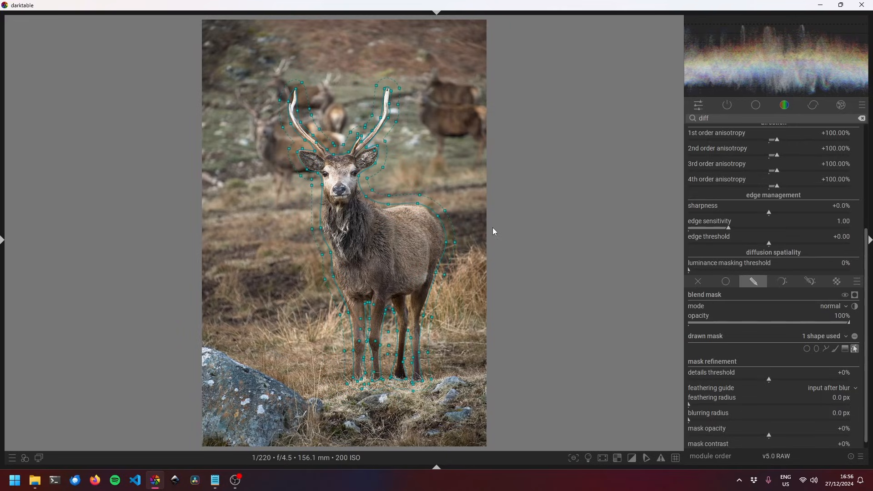
pyautogui.click(854, 295)
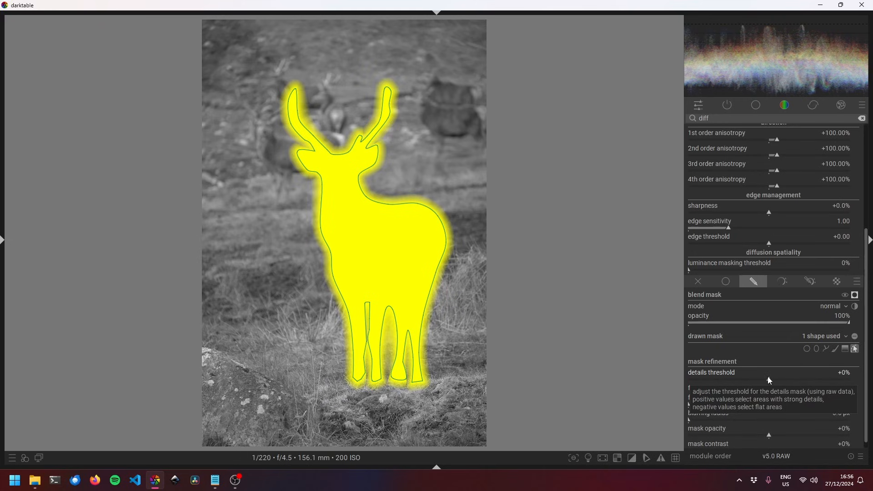
pyautogui.scroll(1, 771, 384)
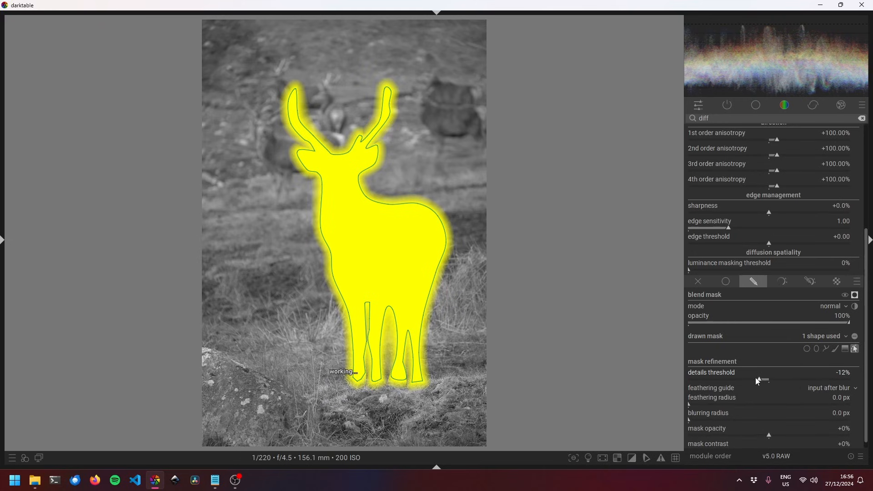
pyautogui.moveTo(756, 378); pyautogui.dragTo(829, 382)
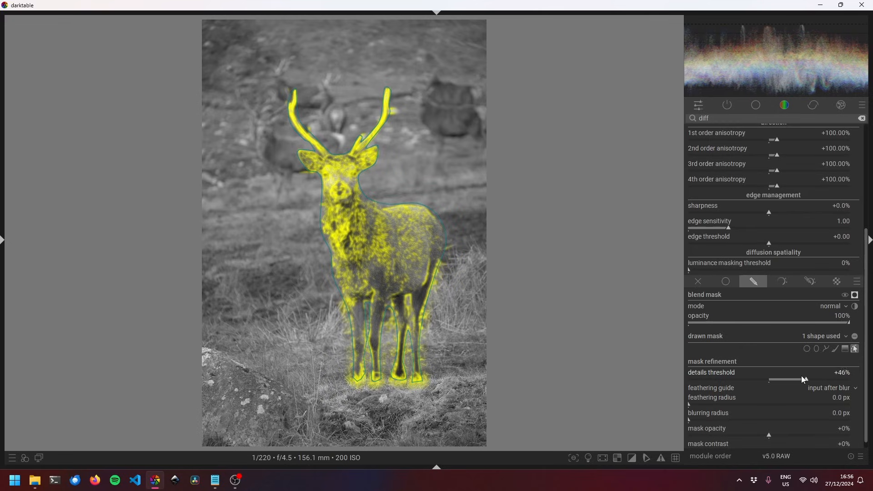
pyautogui.moveTo(801, 376)
pyautogui.mouseDown()
pyautogui.moveTo(780, 377)
pyautogui.moveTo(811, 381)
pyautogui.mouseUp()
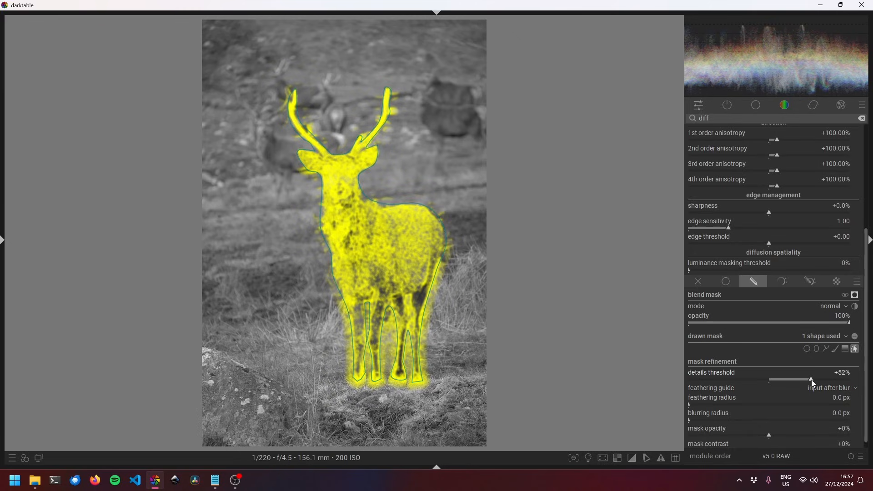
pyautogui.moveTo(812, 380); pyautogui.dragTo(791, 379)
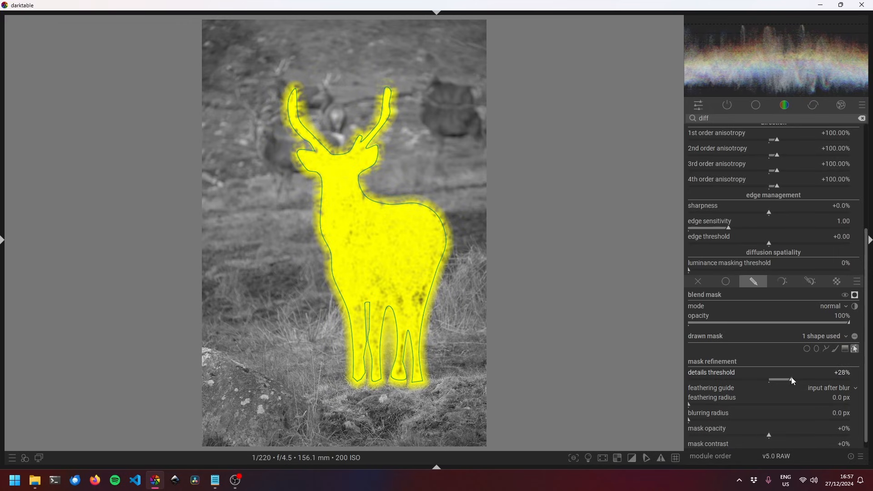
# - Refine the mask with details threshold +20%, feathering radius 25.3 px, blurring radius 5.3 px and mask contrast -21%
pyautogui.moveTo(792, 378)
pyautogui.mouseDown()
pyautogui.moveTo(775, 374)
pyautogui.moveTo(794, 376)
pyautogui.moveTo(785, 377)
pyautogui.mouseUp()
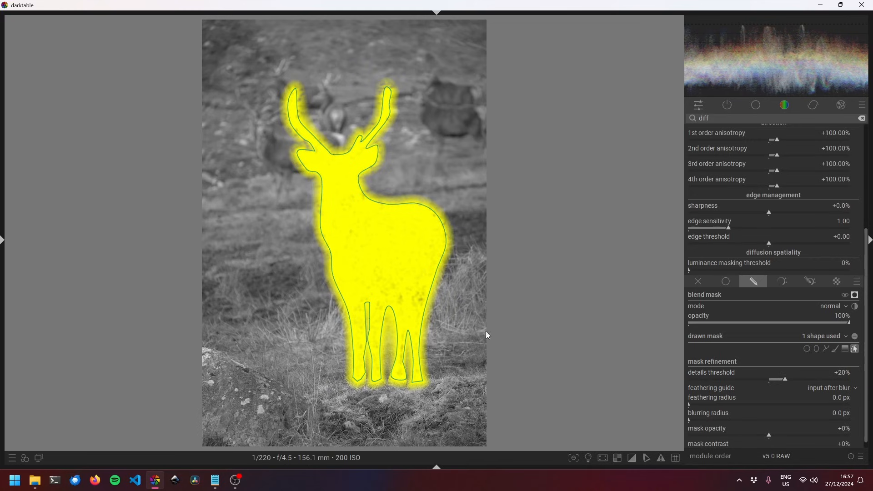
pyautogui.moveTo(445, 241)
pyautogui.moveTo(695, 403); pyautogui.dragTo(705, 402)
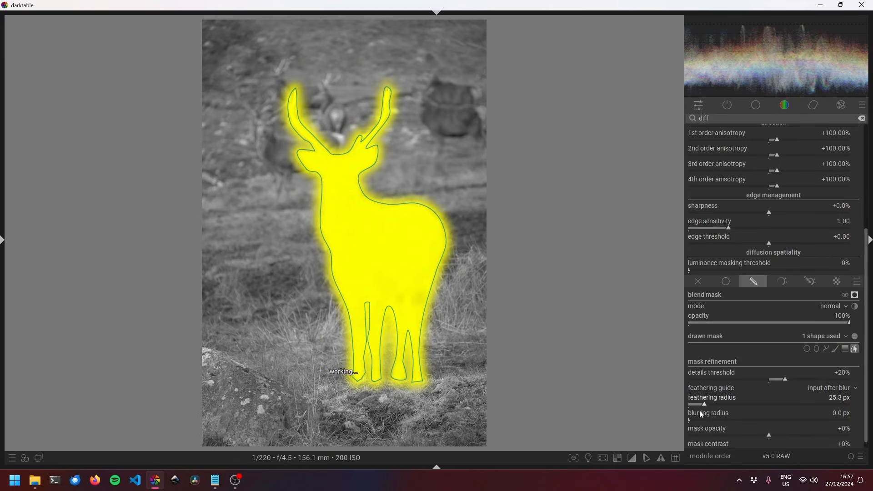
pyautogui.click(698, 418)
pyautogui.scroll(-1, 768, 445)
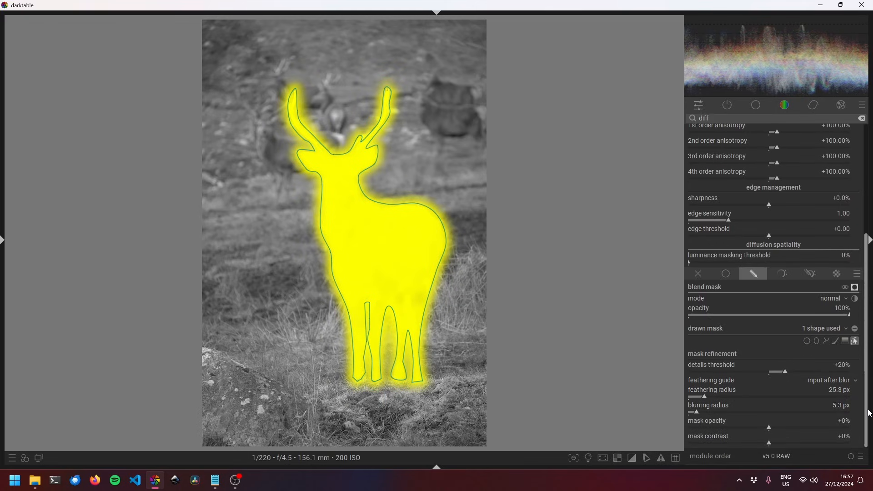
pyautogui.moveTo(769, 444); pyautogui.dragTo(752, 438)
# - Widen the feather of the path around the stag to about 7%
pyautogui.moveTo(393, 247)
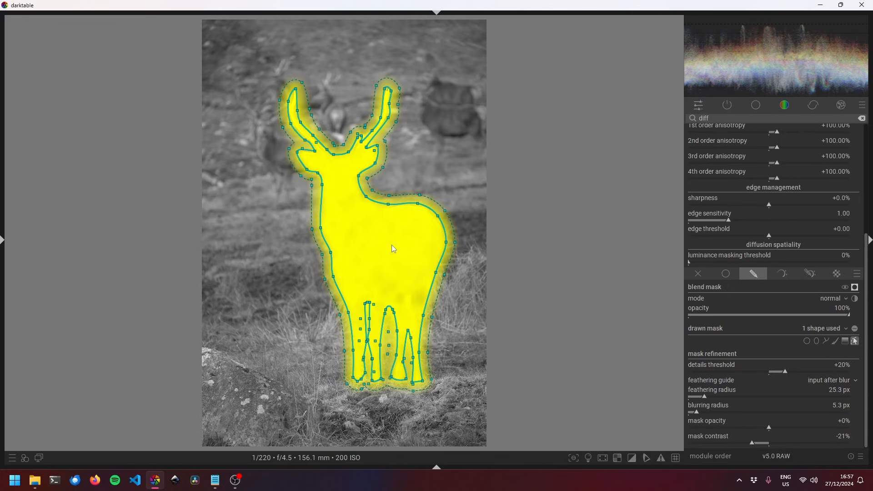
pyautogui.keyDown('shift'); pyautogui.scroll(3, 392, 247); pyautogui.keyUp('shift')
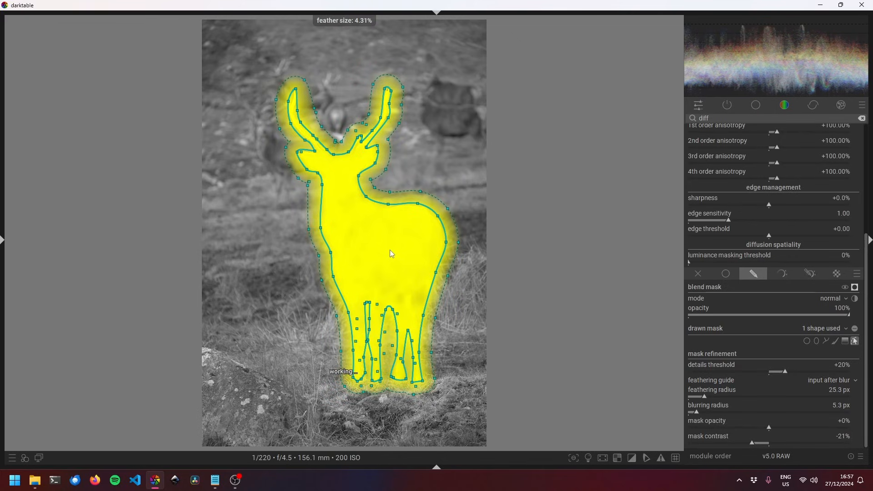
pyautogui.keyDown('shift'); pyautogui.scroll(4, 389, 250); pyautogui.keyUp('shift')
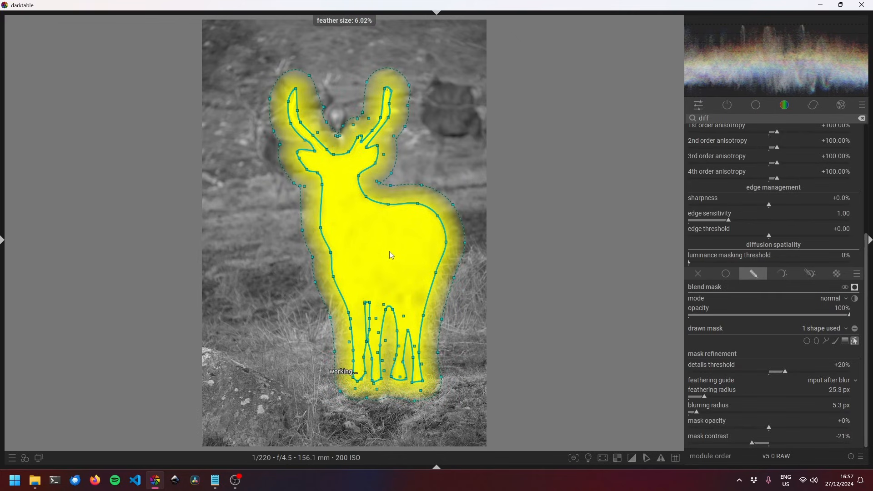
pyautogui.keyDown('shift'); pyautogui.scroll(3, 390, 255); pyautogui.keyUp('shift')
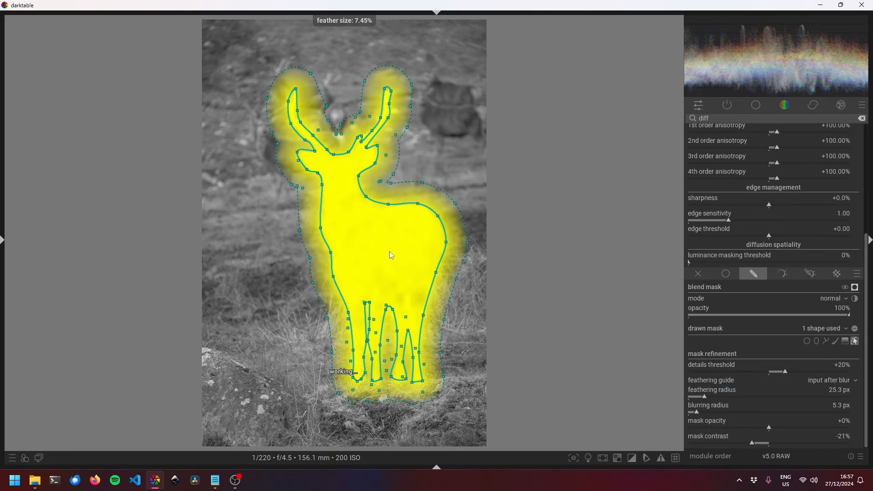
pyautogui.keyDown('shift'); pyautogui.scroll(-1, 389, 255); pyautogui.keyUp('shift')
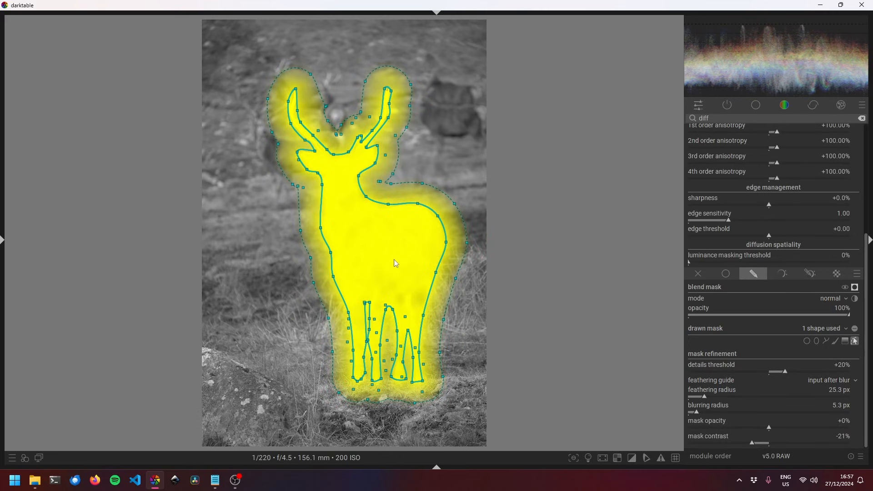
pyautogui.keyDown('shift'); pyautogui.scroll(-1, 376, 268); pyautogui.keyUp('shift')
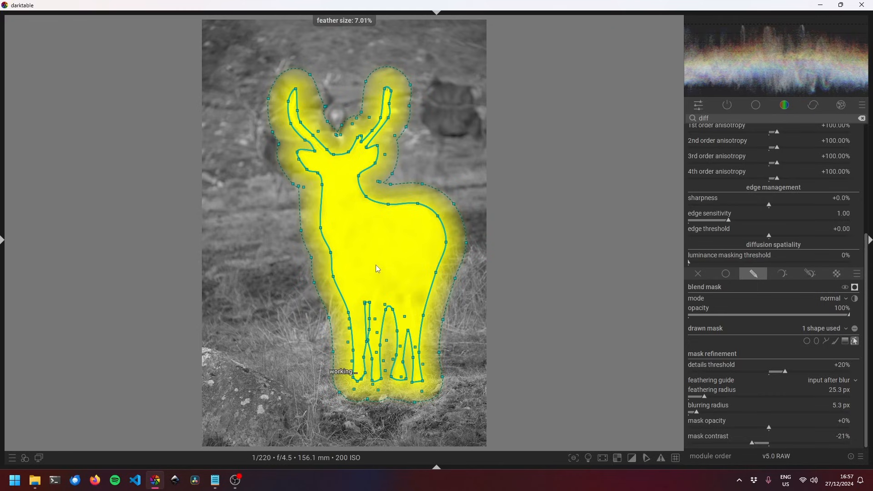
# - Set the feathering radius to 17.6 px, mask contrast to -16% and mask opacity to -10%, and hide the blend mask overlay
pyautogui.click(698, 396)
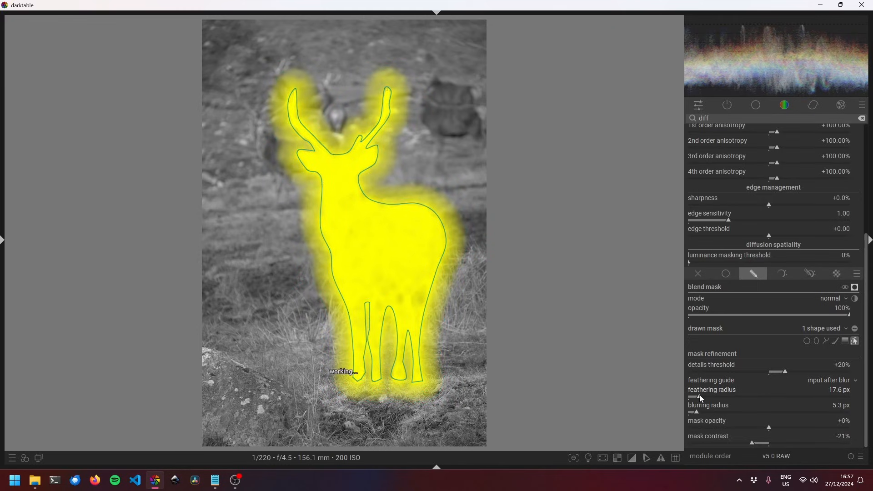
pyautogui.click(699, 396)
pyautogui.click(756, 444)
pyautogui.click(761, 427)
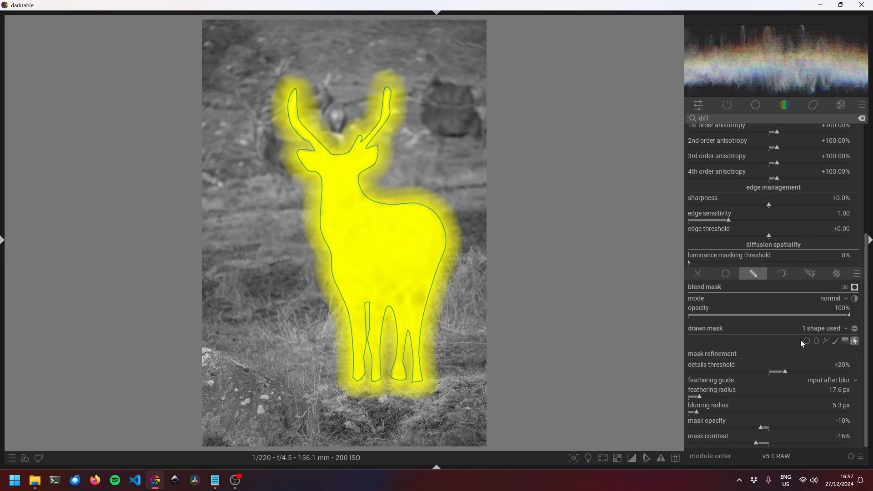
pyautogui.click(854, 287)
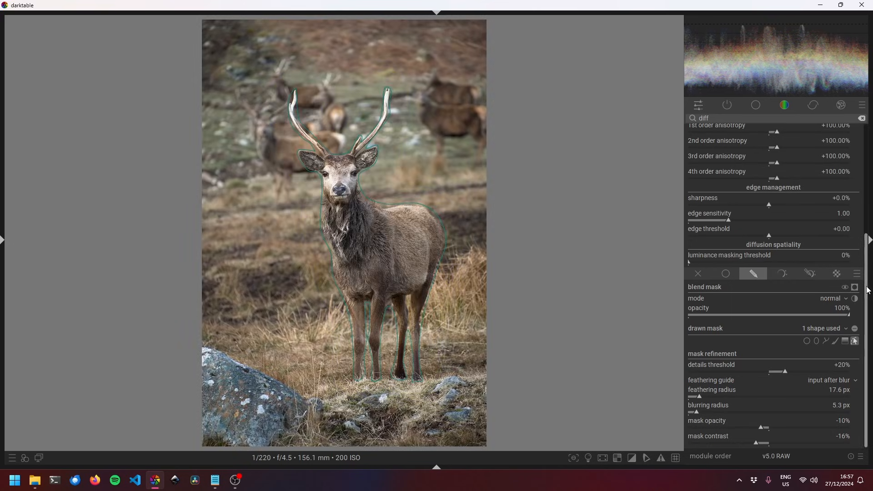
# - Add a second diffuse or sharpen instance and apply the "lens deblur: medium" preset to it
pyautogui.scroll(2, 864, 253)
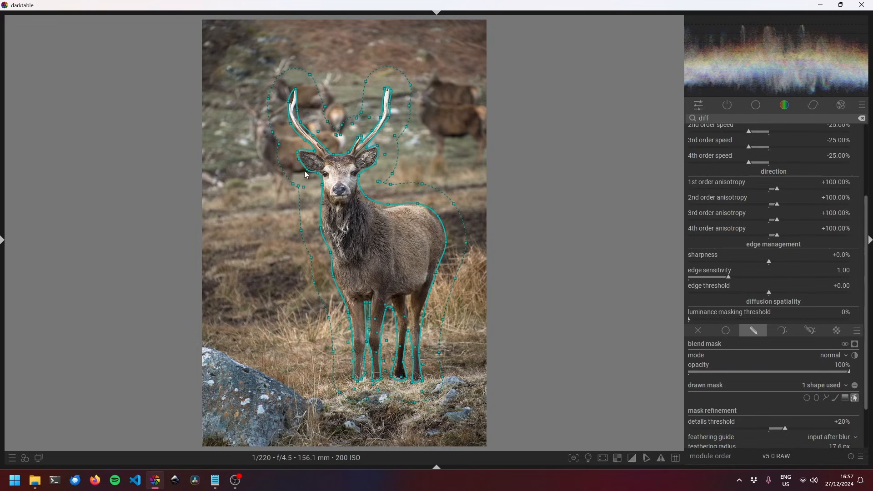
pyautogui.scroll(4, 866, 273)
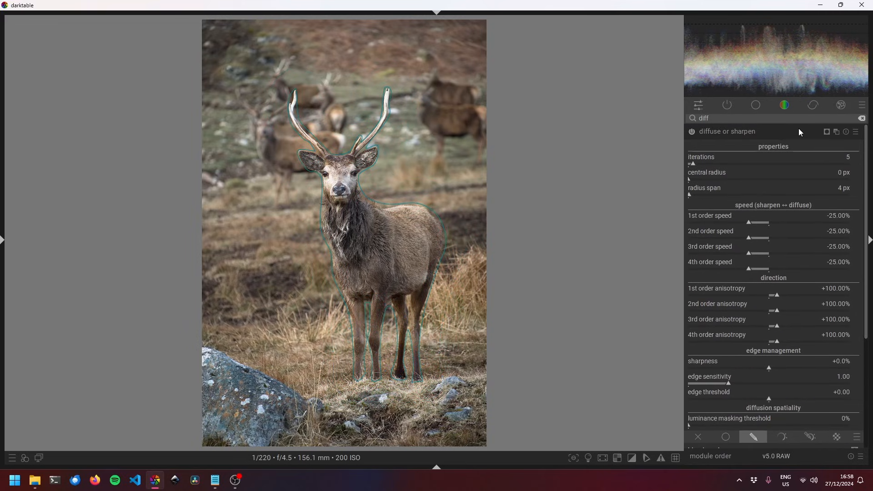
pyautogui.rightClick(837, 132)
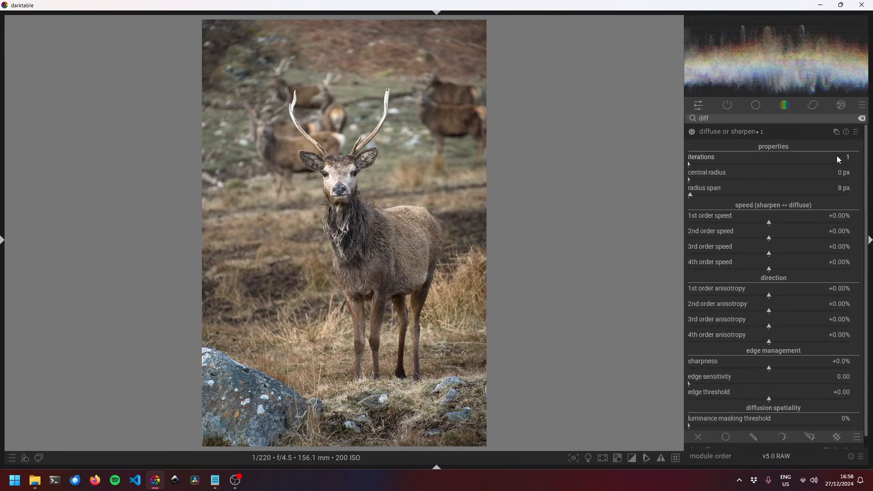
pyautogui.scroll(-1, 868, 167)
pyautogui.click(837, 426)
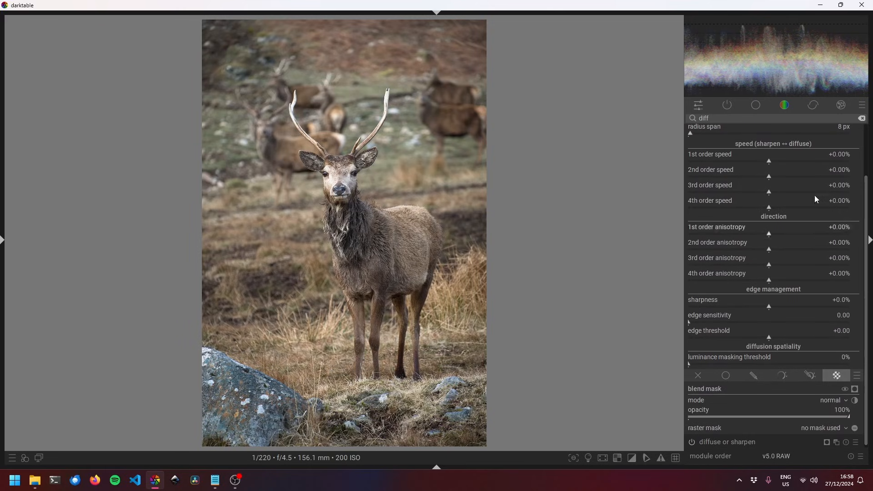
pyautogui.scroll(3, 770, 137)
pyautogui.rightClick(784, 131)
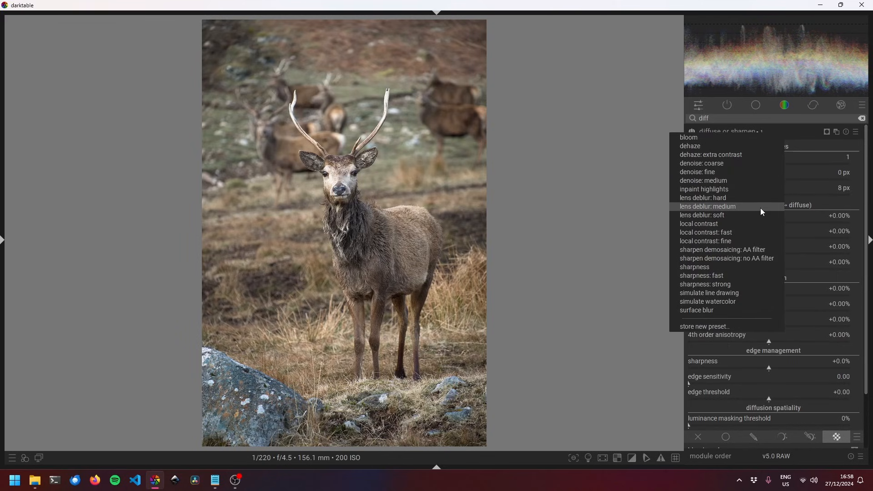
pyautogui.click(743, 206)
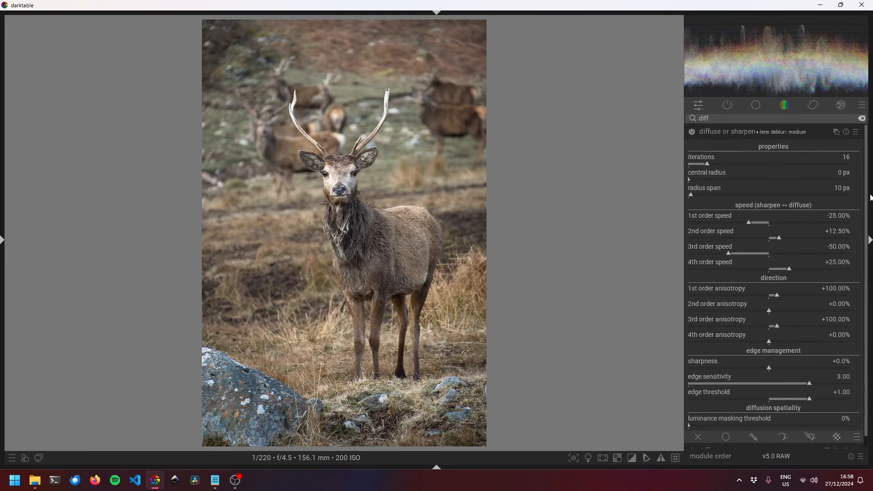
# - Limit the new diffuse or sharpen instance with the raster mask from the original diffuse or sharpen module, and collapse the instance
pyautogui.moveTo(867, 205); pyautogui.dragTo(864, 241)
pyautogui.click(836, 425)
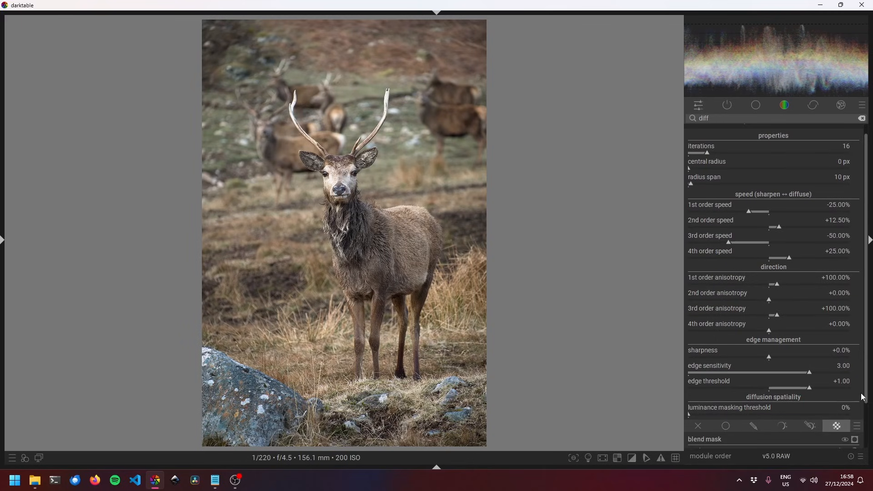
pyautogui.scroll(-2, 861, 399)
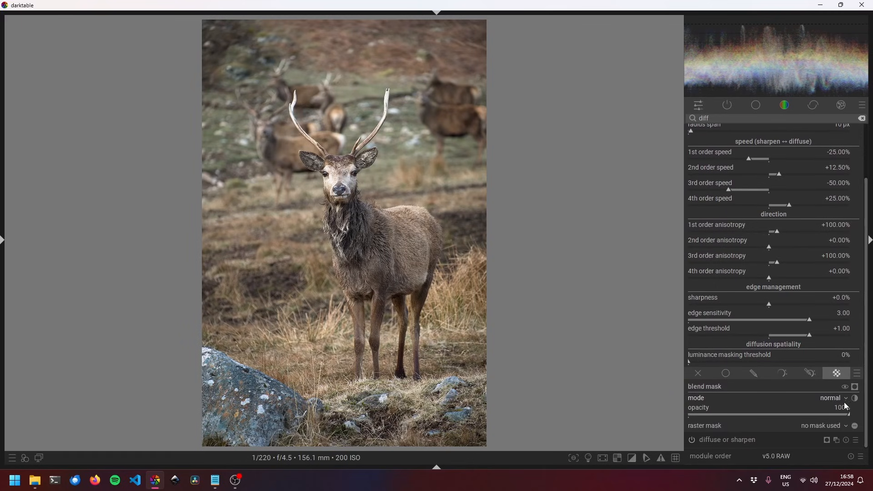
pyautogui.click(832, 425)
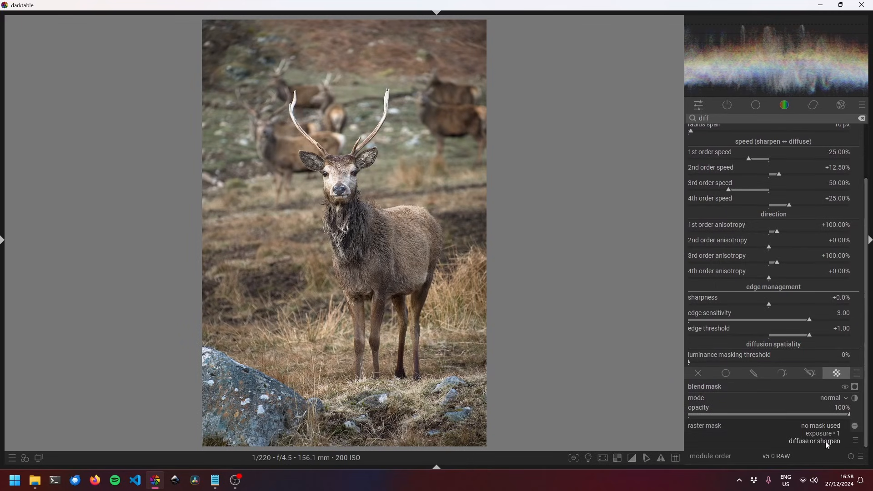
pyautogui.click(828, 442)
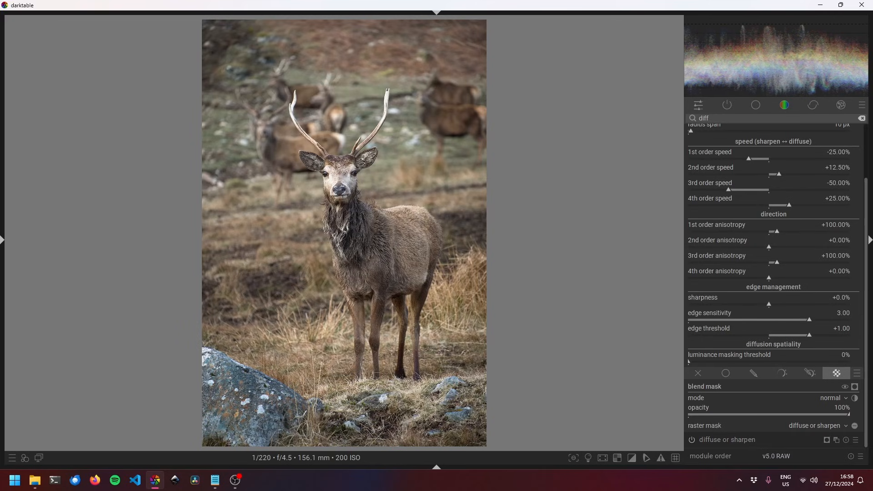
pyautogui.scroll(3, 865, 309)
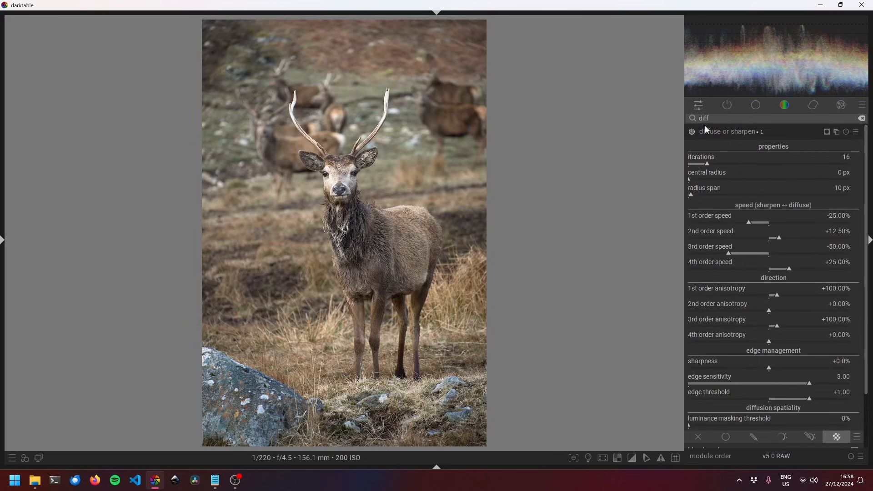
pyautogui.click(725, 132)
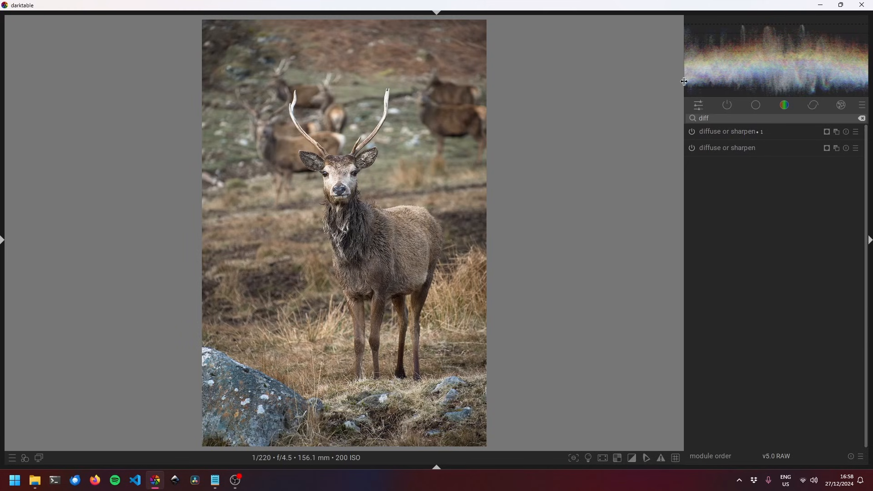
# - Create a new exposure instance among the active modules and draw an elliptical mask around the stag in it
pyautogui.click(729, 104)
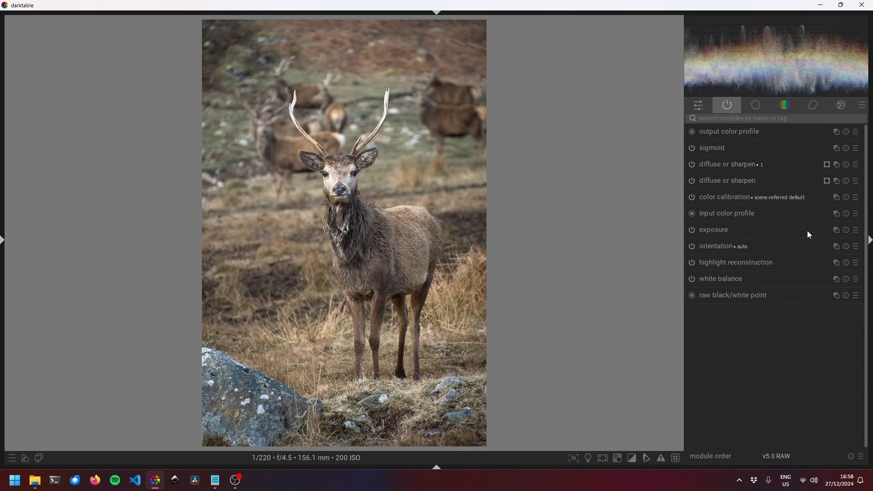
pyautogui.click(836, 230)
pyautogui.click(754, 312)
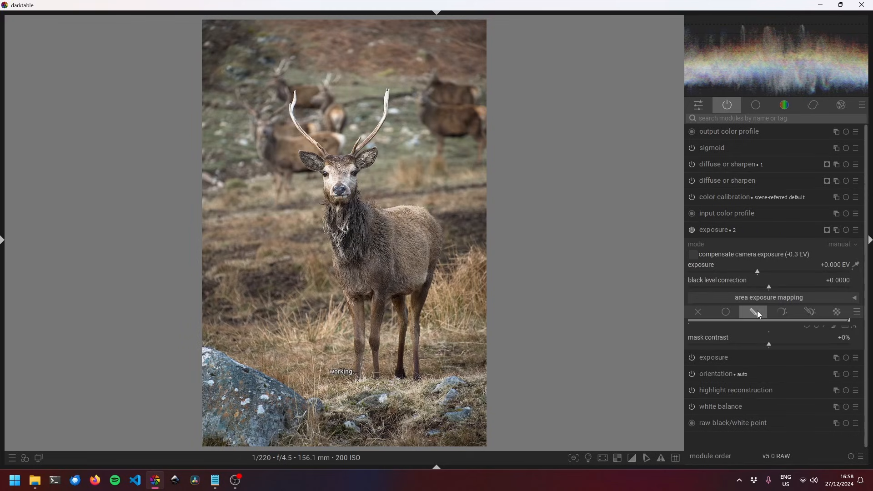
pyautogui.scroll(-1, 857, 313)
pyautogui.click(816, 353)
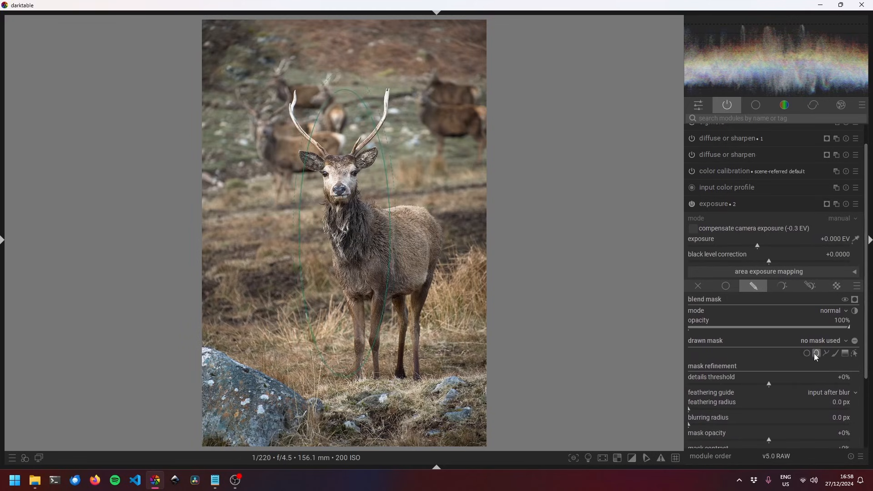
pyautogui.click(366, 243)
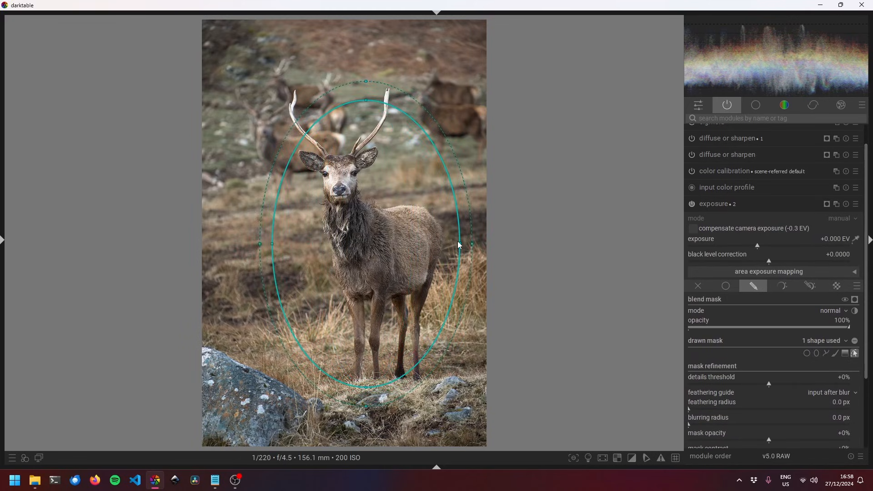
pyautogui.moveTo(363, 99); pyautogui.dragTo(368, 96)
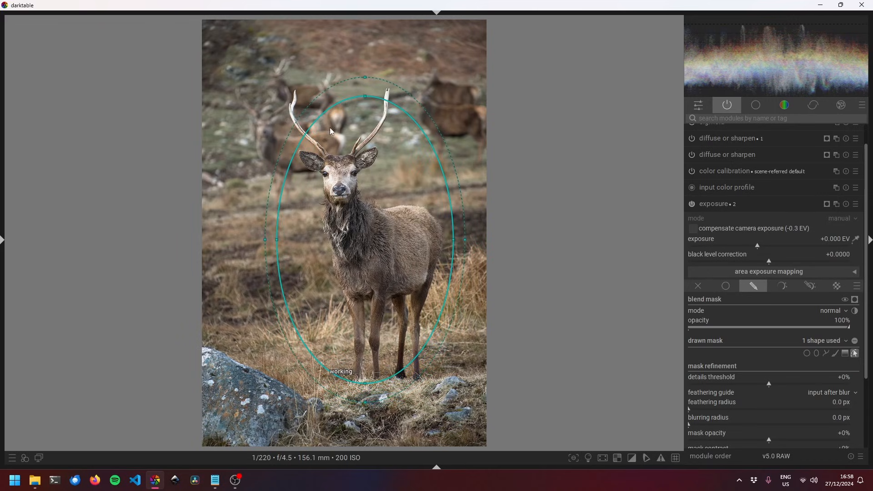
# - Widen the ellipse's feather, lower the new instance's exposure to -0.935 EV and invert the drawn mask to darken the surroundings
pyautogui.scroll(1, 351, 257)
pyautogui.scroll(20, 353, 258)
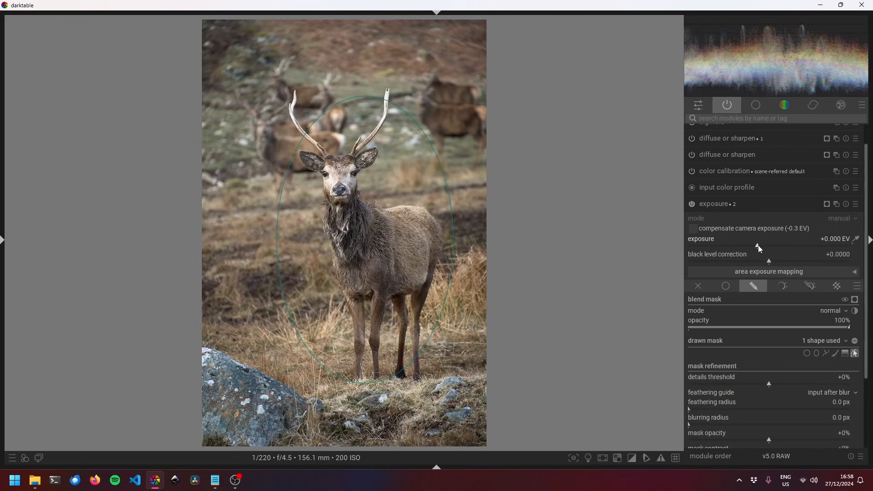
pyautogui.moveTo(758, 246)
pyautogui.mouseDown()
pyautogui.moveTo(711, 247)
pyautogui.moveTo(736, 251)
pyautogui.mouseUp()
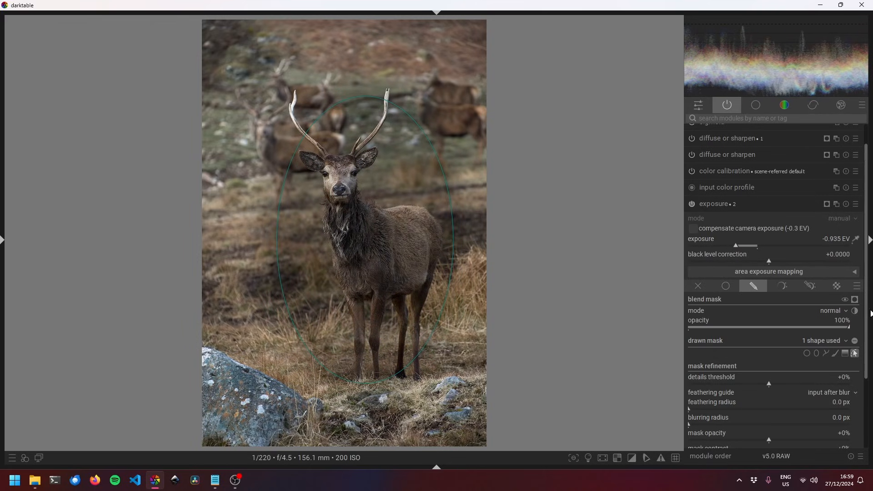
pyautogui.click(855, 341)
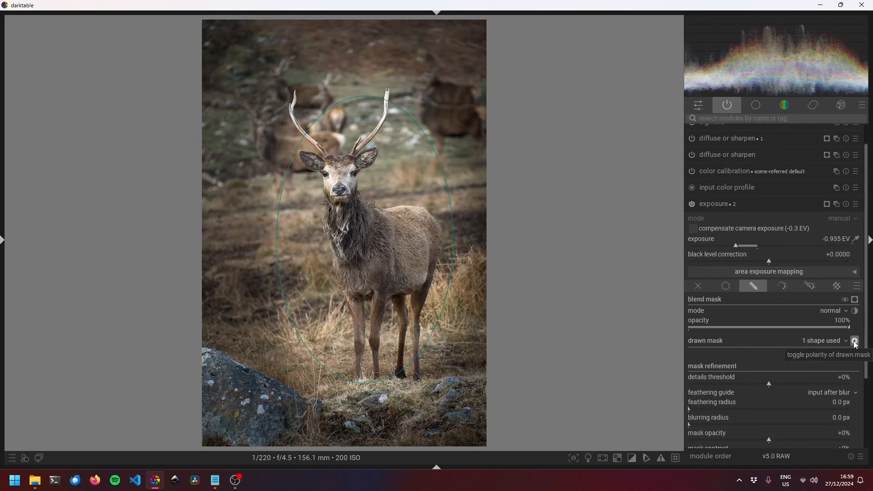
# - Enlarge the ellipse to enclose the stag from antler tips to hooves and set the exposure to -0.287 EV
pyautogui.click(855, 354)
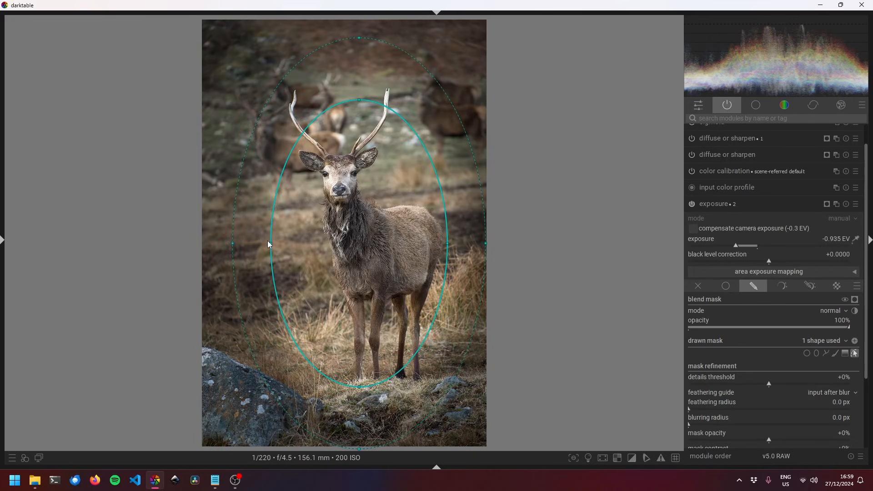
pyautogui.moveTo(359, 100); pyautogui.dragTo(359, 85)
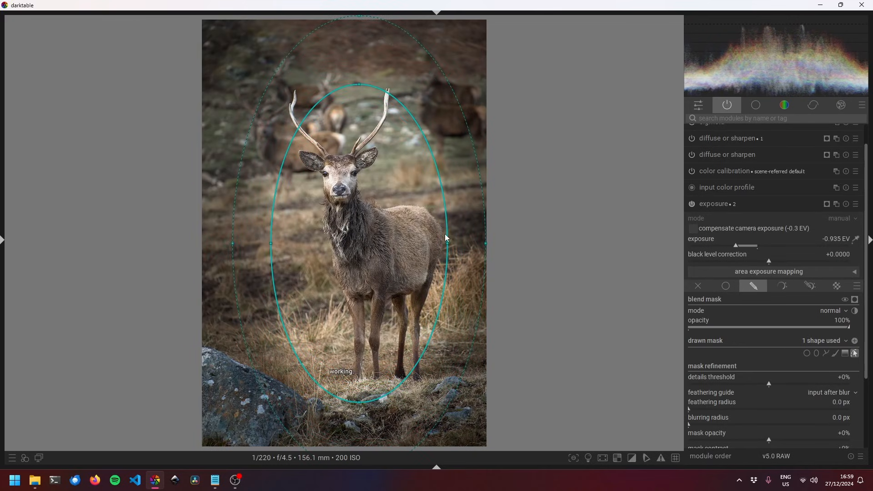
pyautogui.click(742, 245)
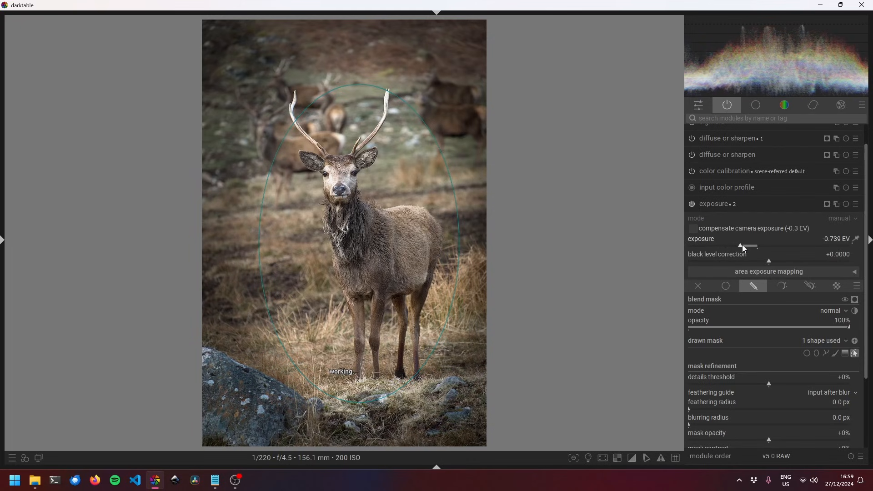
pyautogui.moveTo(742, 245); pyautogui.dragTo(751, 246)
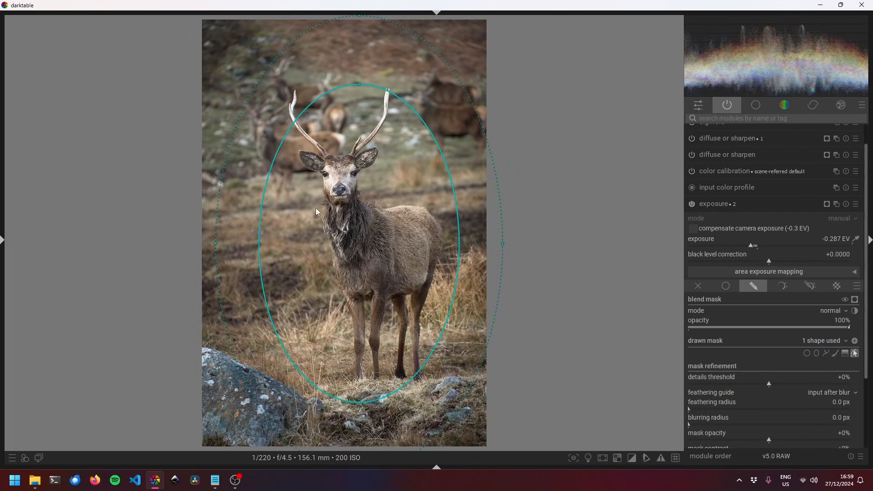
# - Increase the ellipse's feather size to 74.80% and hide the mask outline
pyautogui.scroll(5, 326, 210)
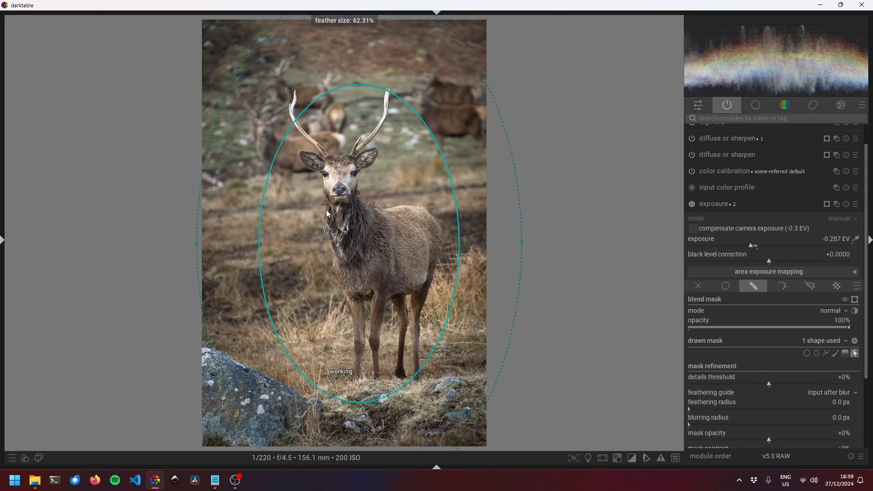
pyautogui.scroll(5, 326, 209)
pyautogui.scroll(-3, 327, 195)
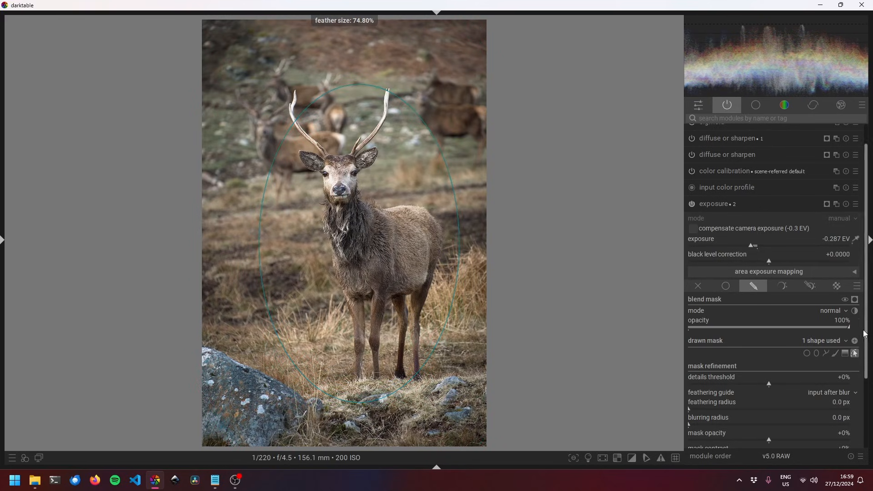
pyautogui.click(855, 353)
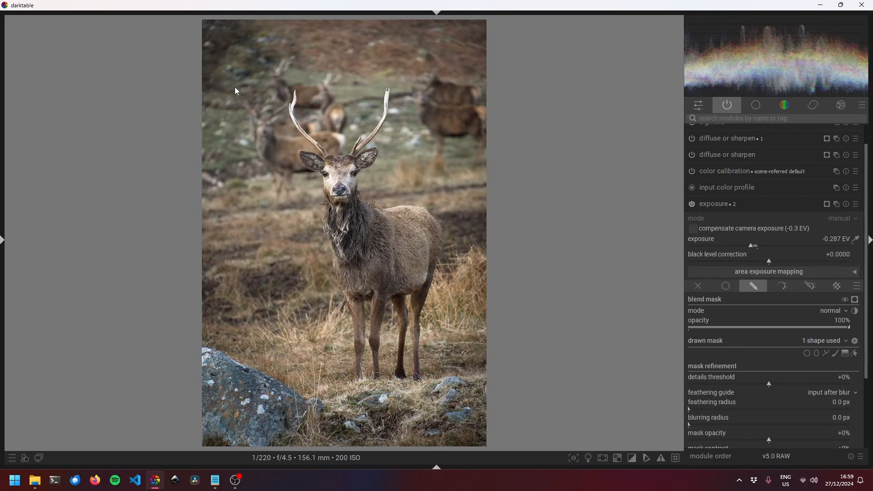